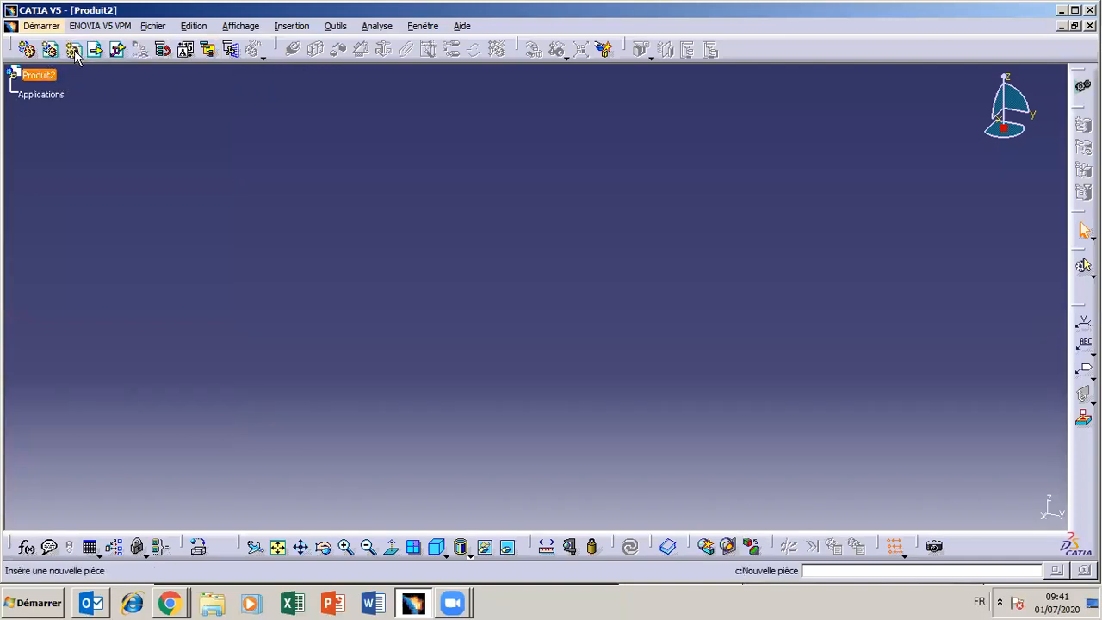
- Insert a new part into Produit2 and expand its tree down to the reference planes
click(74, 50)
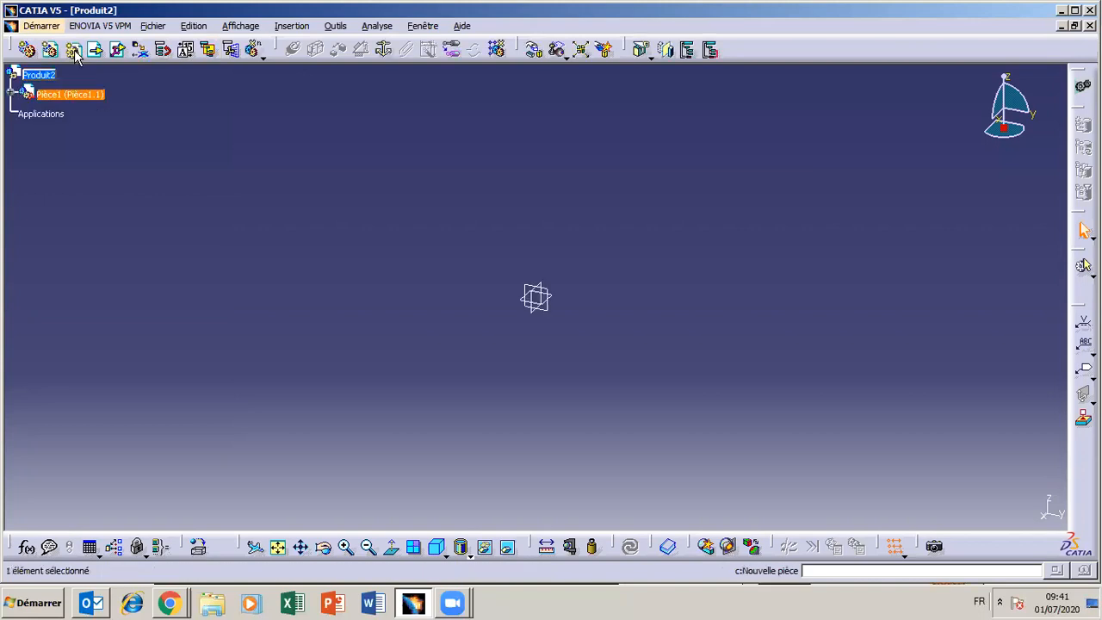
click(11, 93)
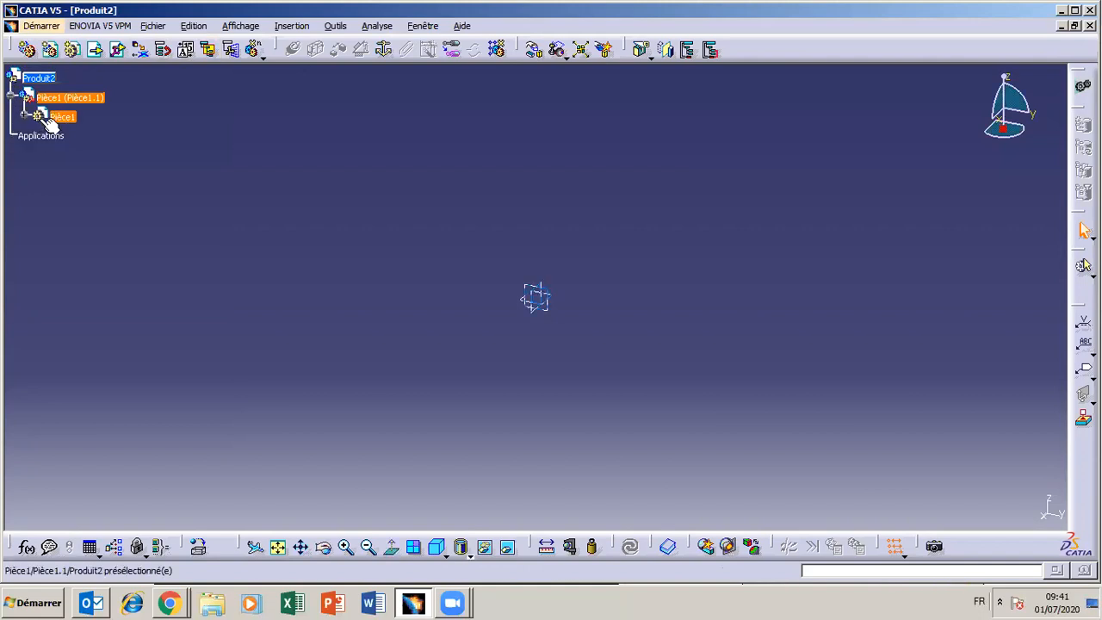
click(24, 116)
- Open a sketch on the new part's xy plane (Plan xy)
click(67, 136)
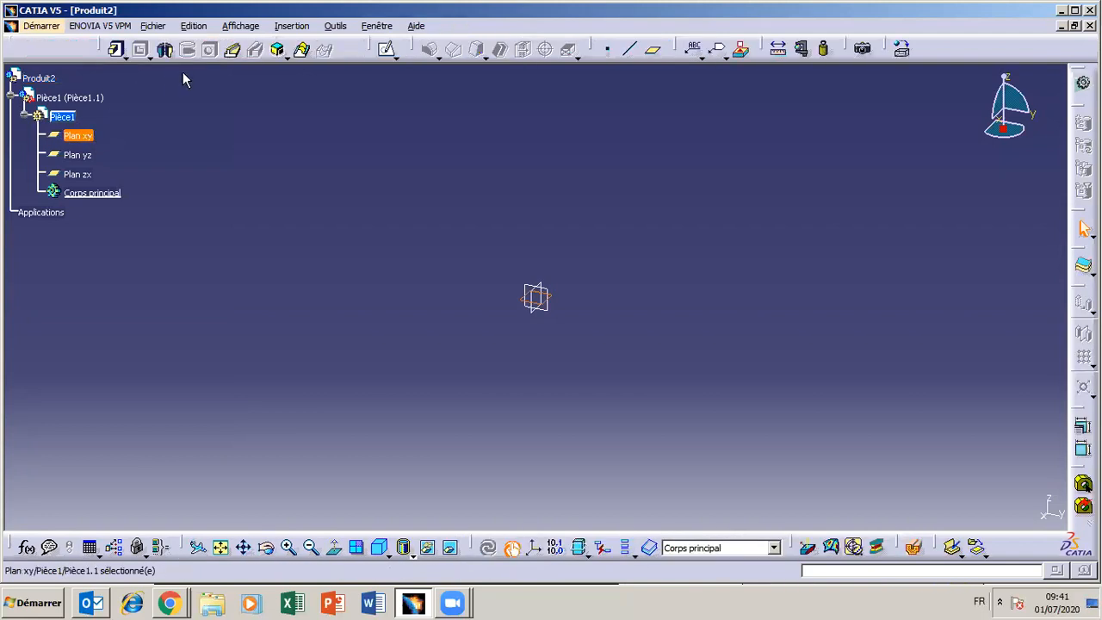
click(118, 50)
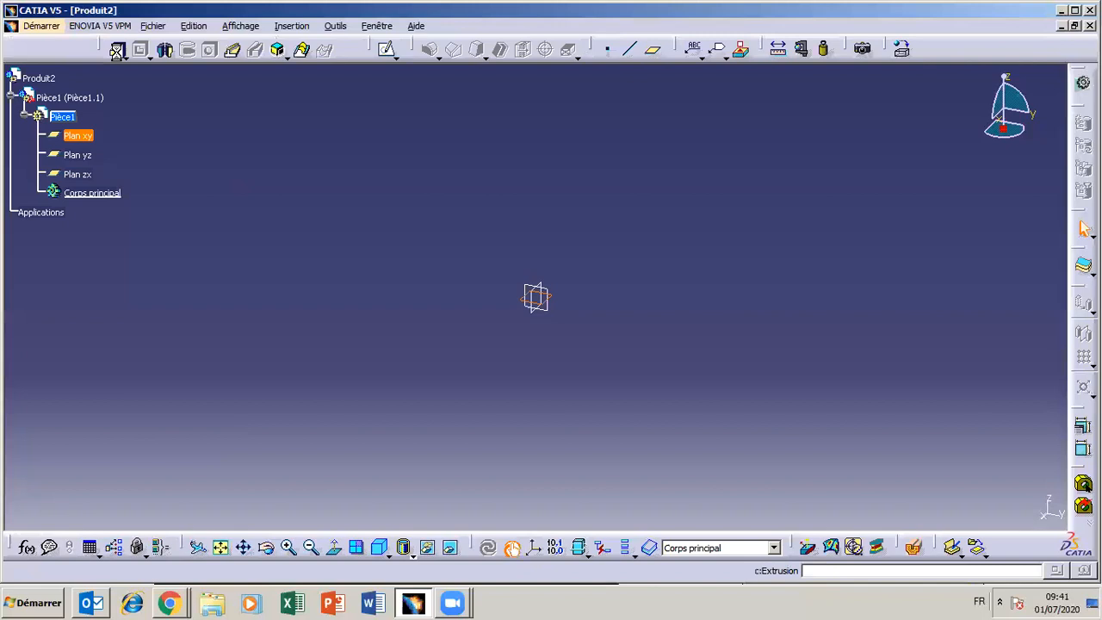
click(818, 472)
click(81, 138)
click(385, 49)
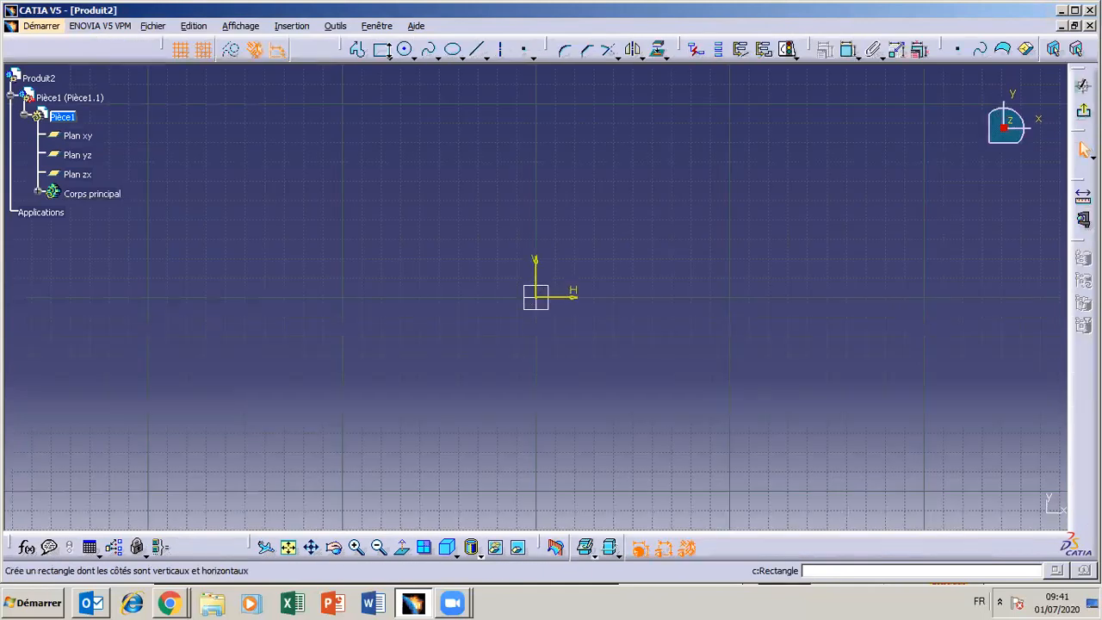
- Sketch a rectangle about 200 mm wide around the sketch origin
click(376, 49)
click(362, 181)
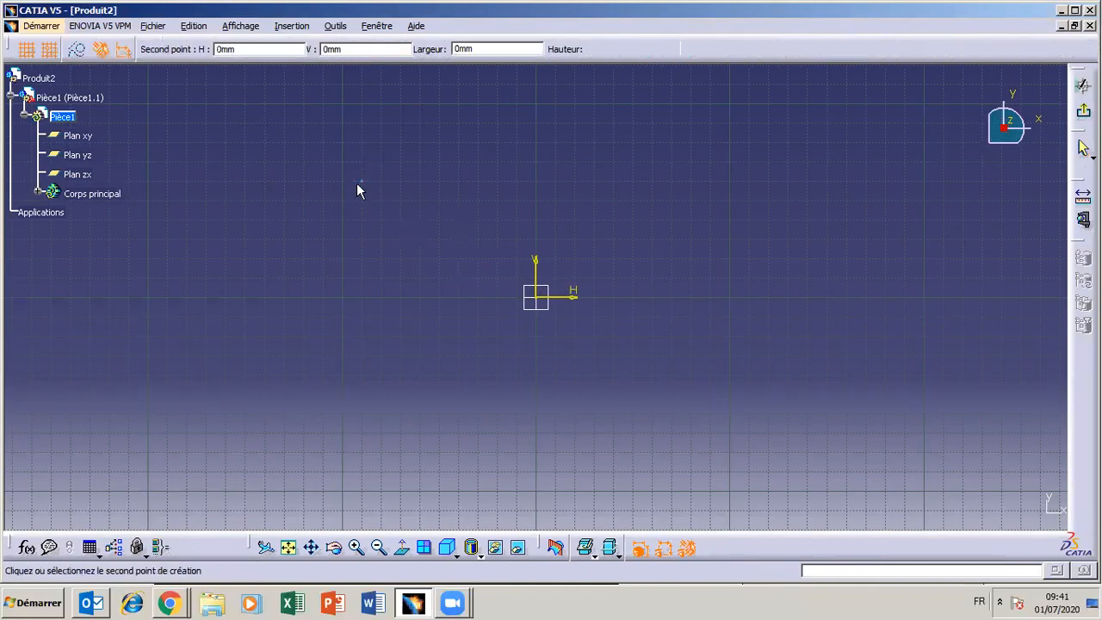
click(750, 432)
- Dimension the rectangle's width between its two vertical sides, placing the dimension above the shape
click(872, 332)
click(873, 50)
click(750, 274)
click(362, 266)
click(526, 99)
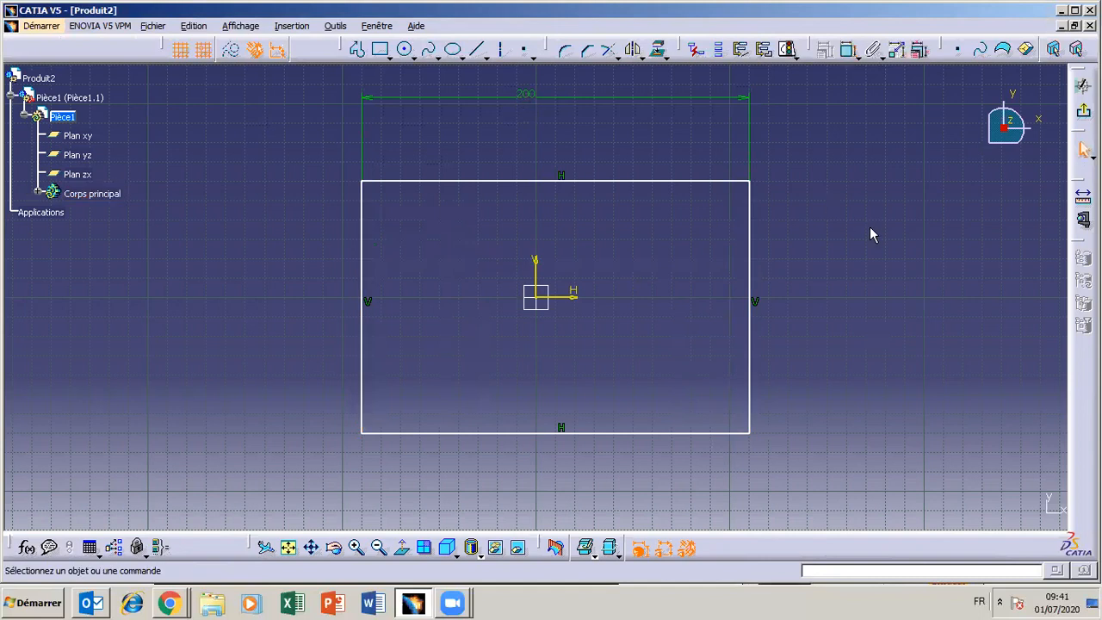
- Dimension the rectangle's height between its two horizontal sides and set it to 120 mm
click(849, 50)
click(629, 182)
click(643, 433)
click(812, 312)
double_click(811, 308)
text(120)
key(Return)
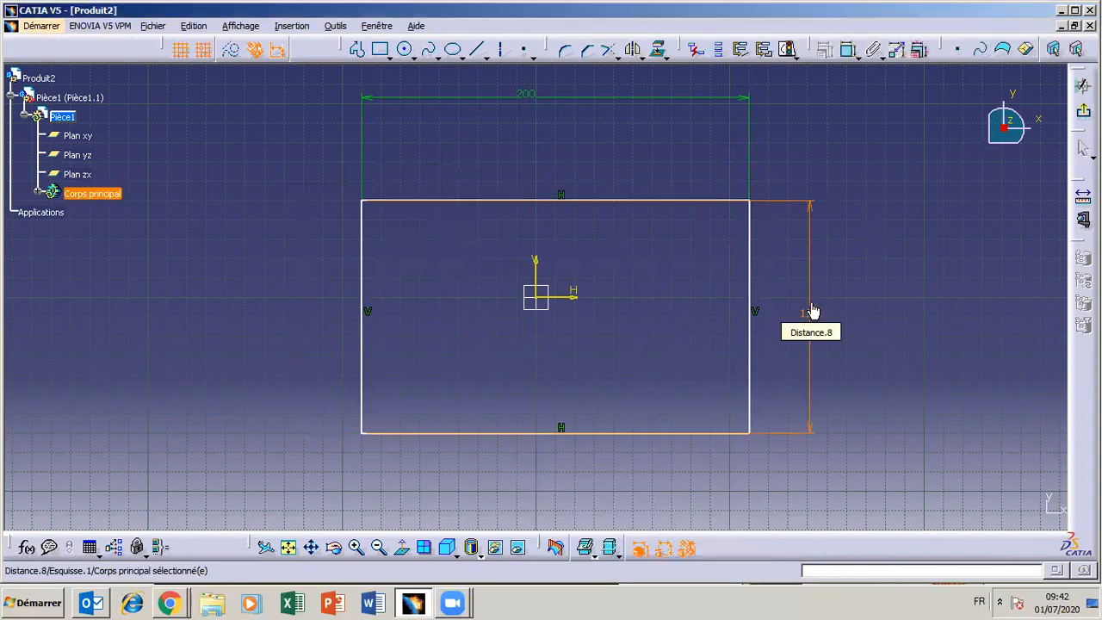
- Dimension the distance from the rectangle's right side to the vertical axis and set it to 100 mm
click(848, 49)
click(750, 226)
click(538, 268)
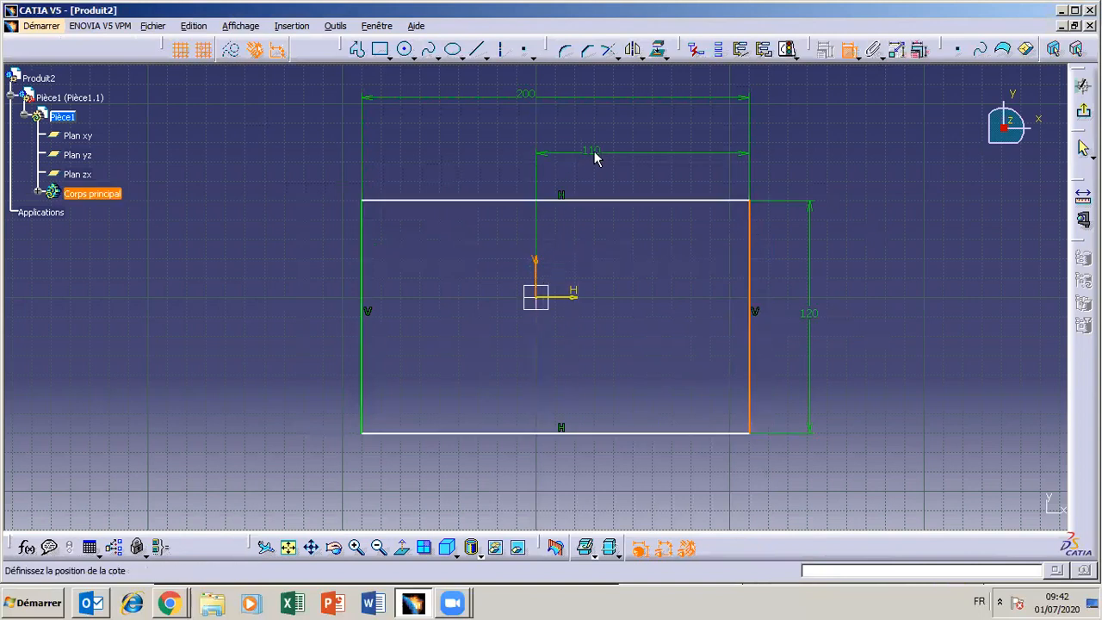
click(610, 149)
double_click(610, 153)
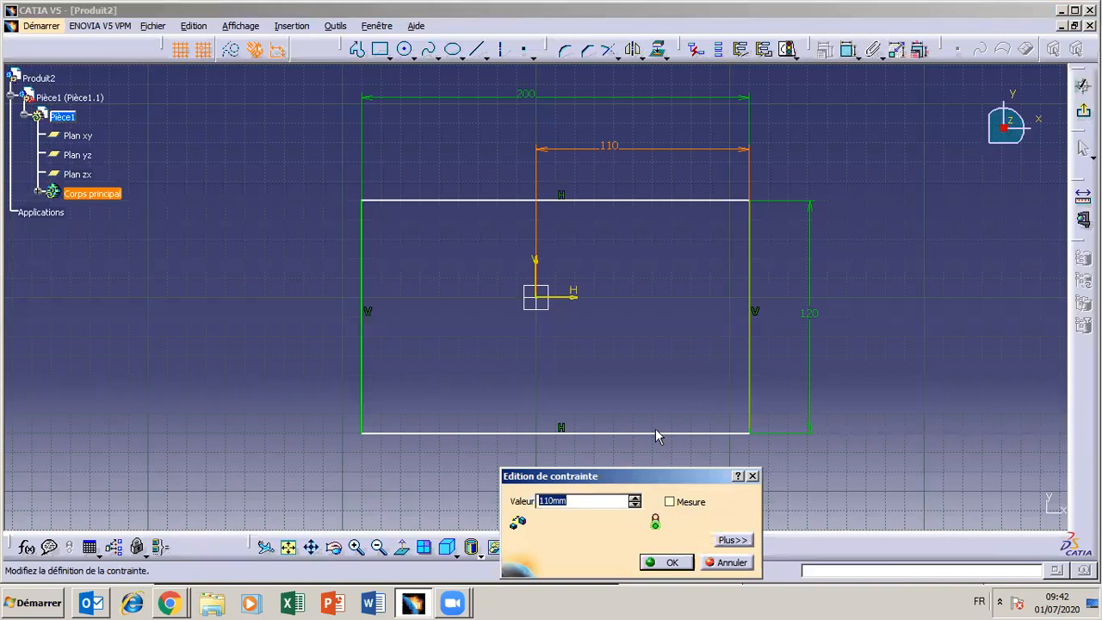
text(100)
key(Return)
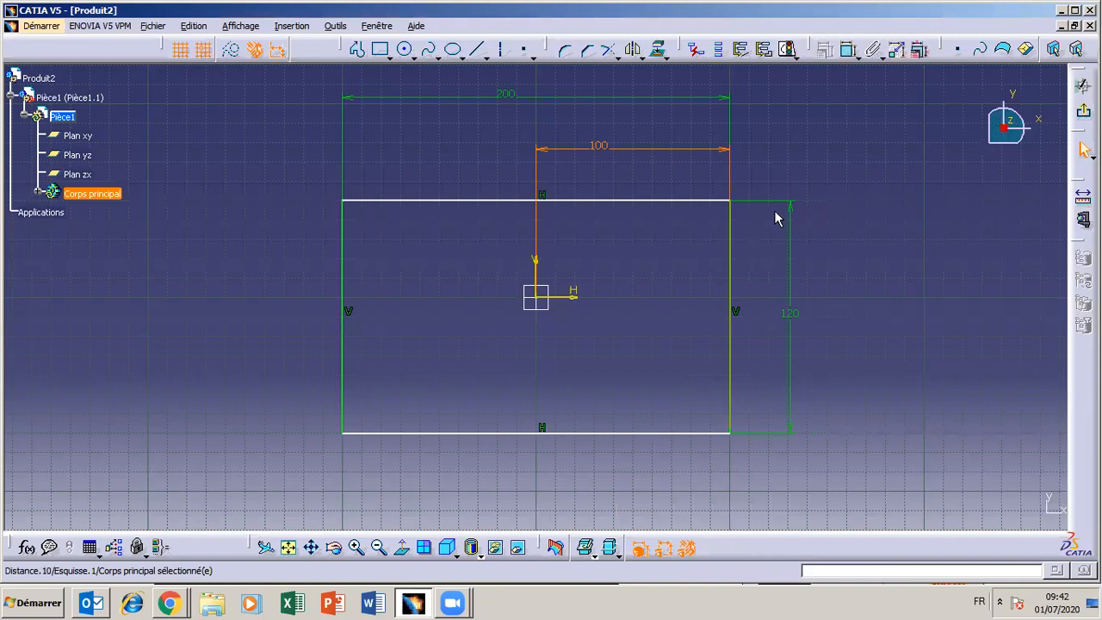
- Dimension the distance from the rectangle's top side to the horizontal axis and set it to 60 mm
click(823, 49)
click(688, 201)
click(575, 296)
click(769, 293)
double_click(766, 285)
text(6)
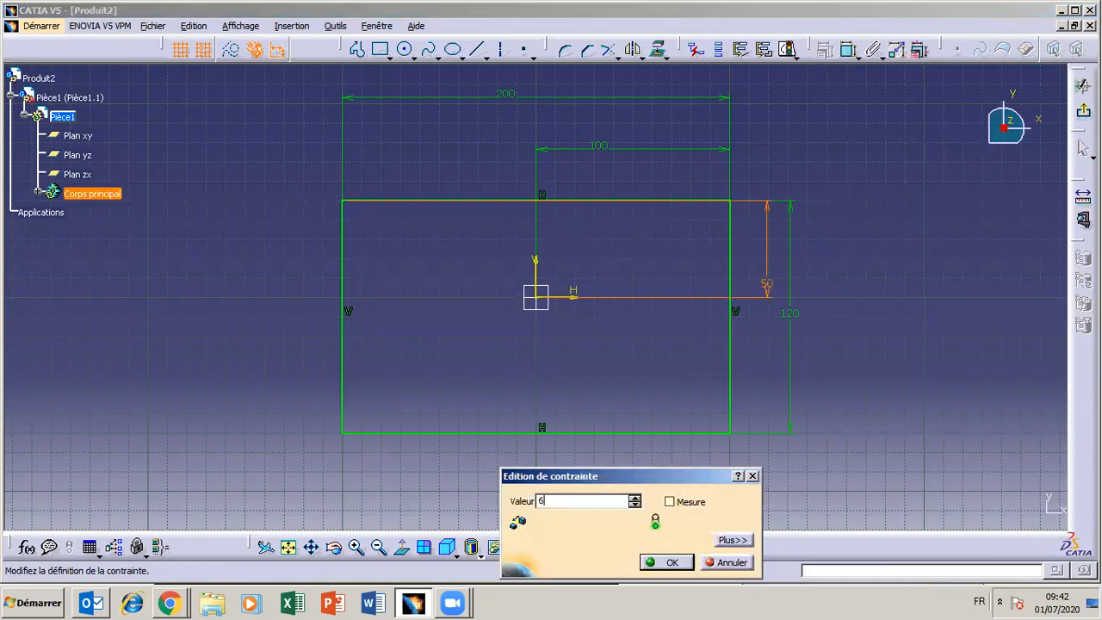
text(0)
key(Return)
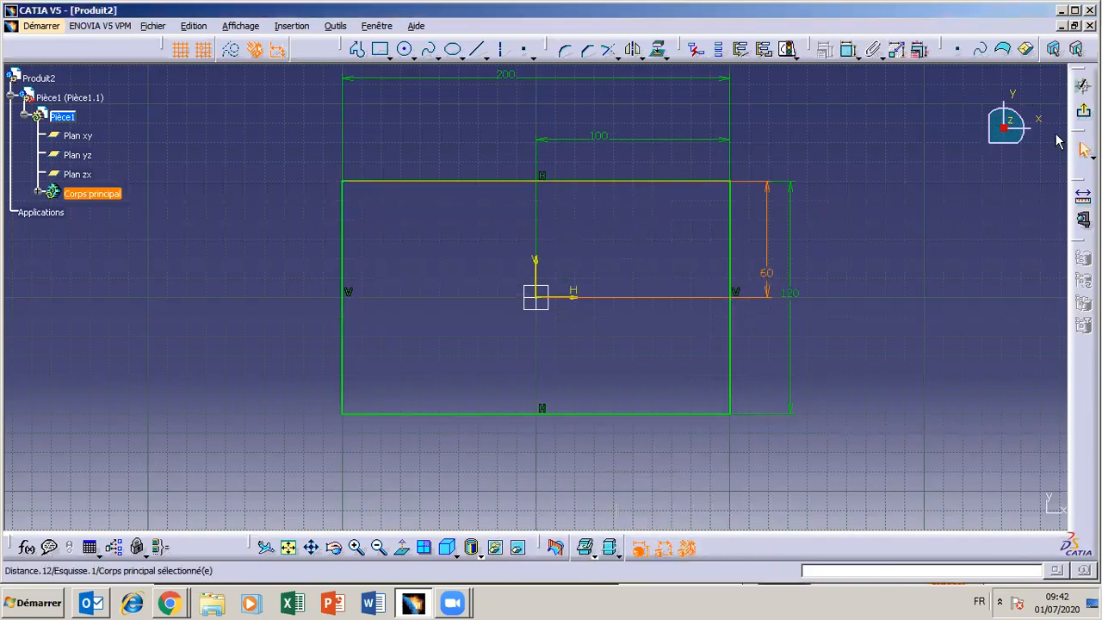
- Exit the sketch and extrude the rectangle to a length of 20 mm
click(1083, 111)
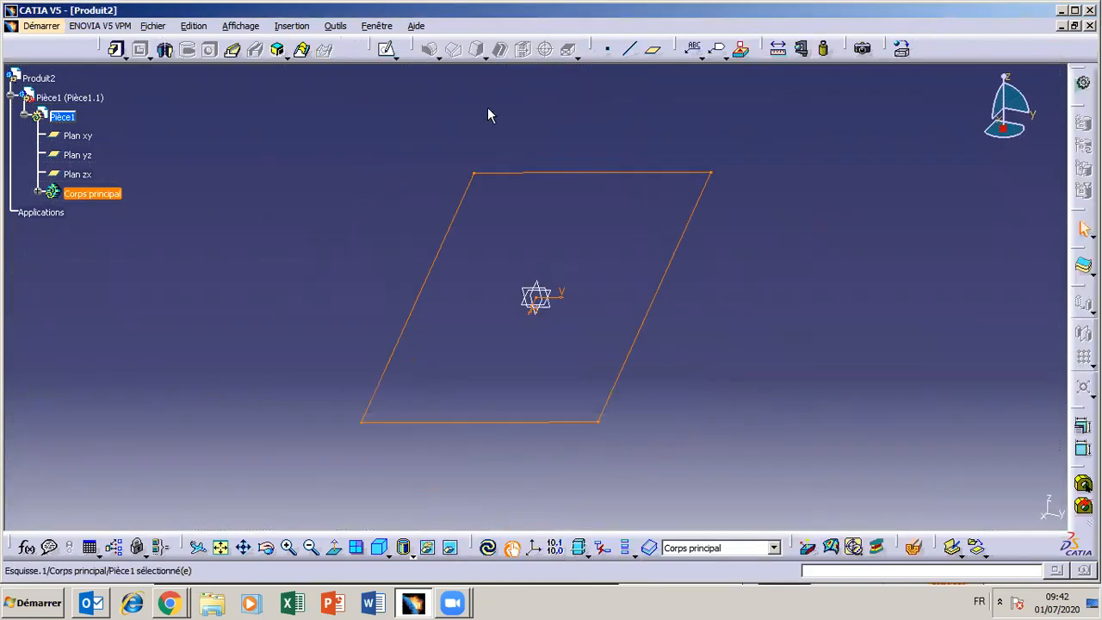
click(126, 58)
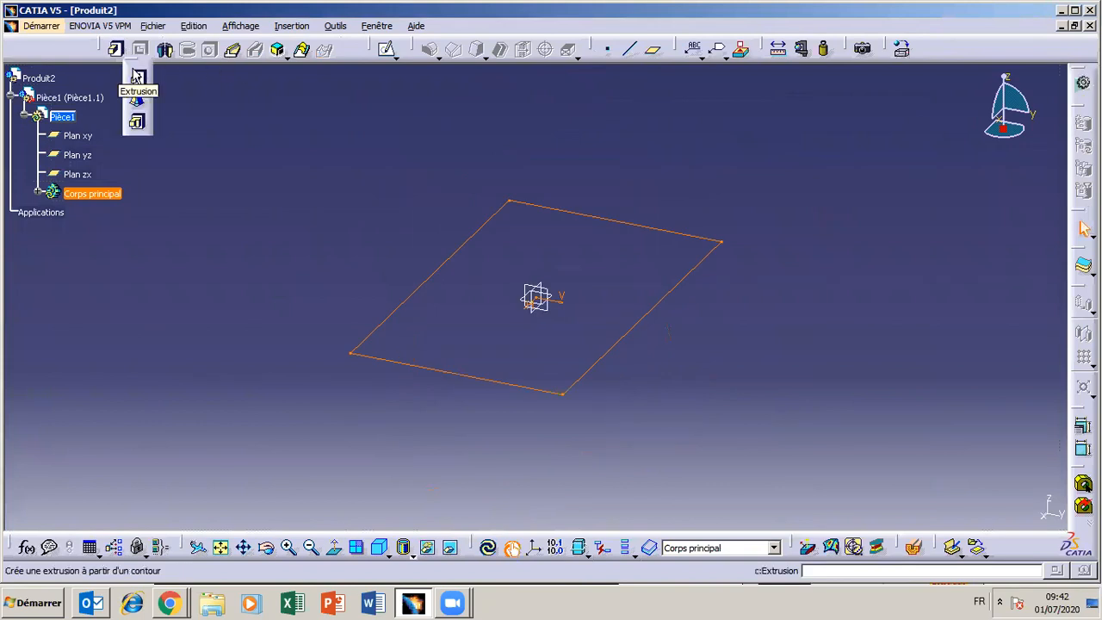
click(136, 76)
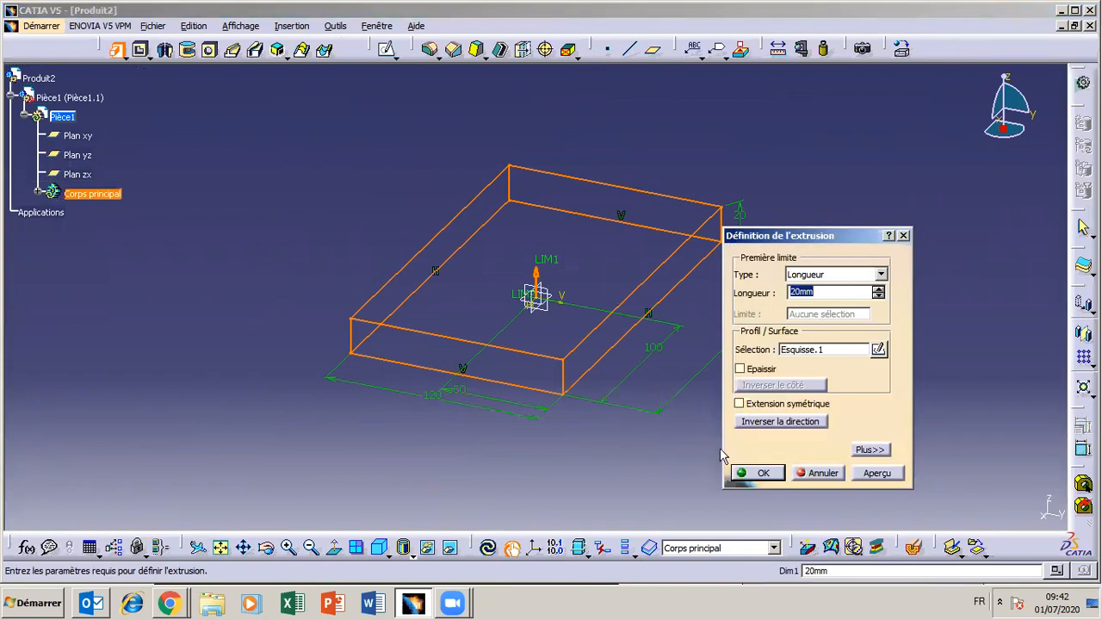
click(747, 473)
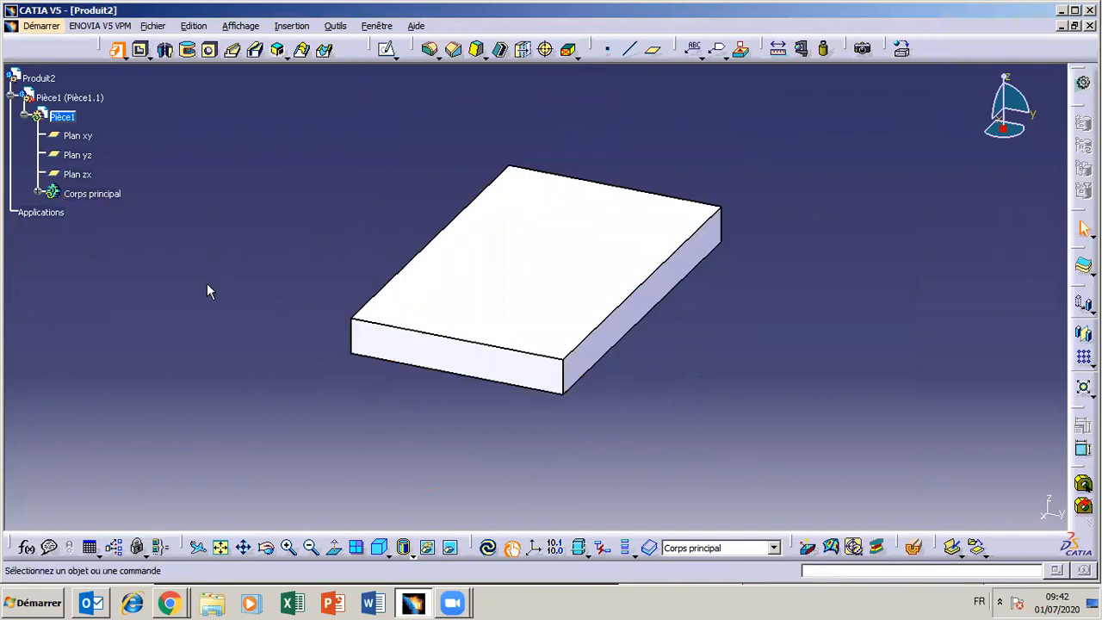
- Set the fill colour of the part's main body (Corps principal) to cyan
right_click(75, 192)
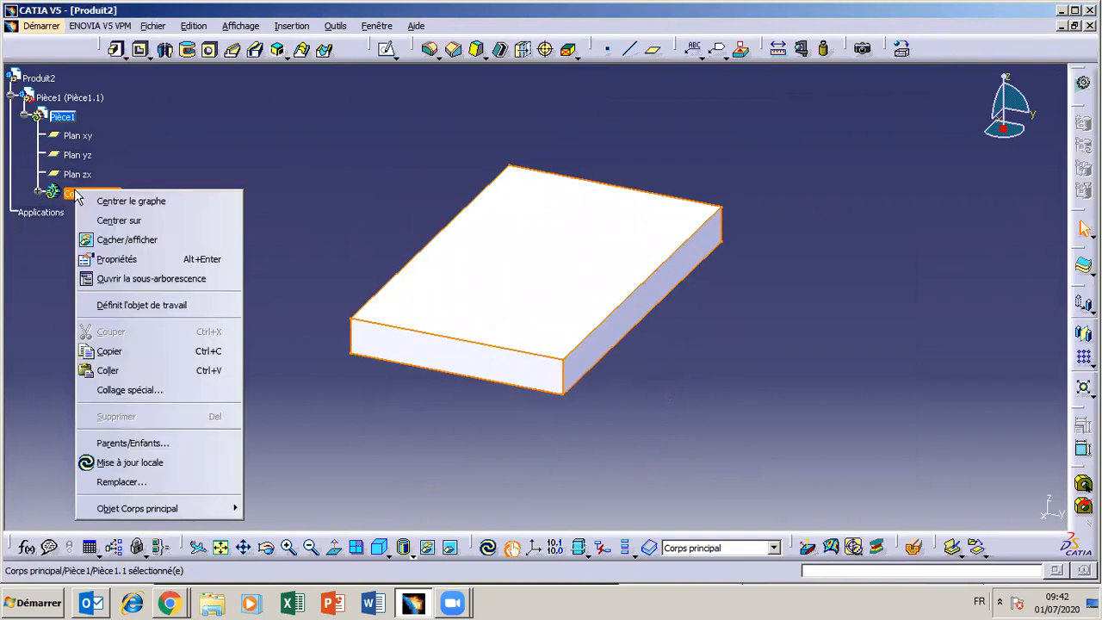
click(151, 260)
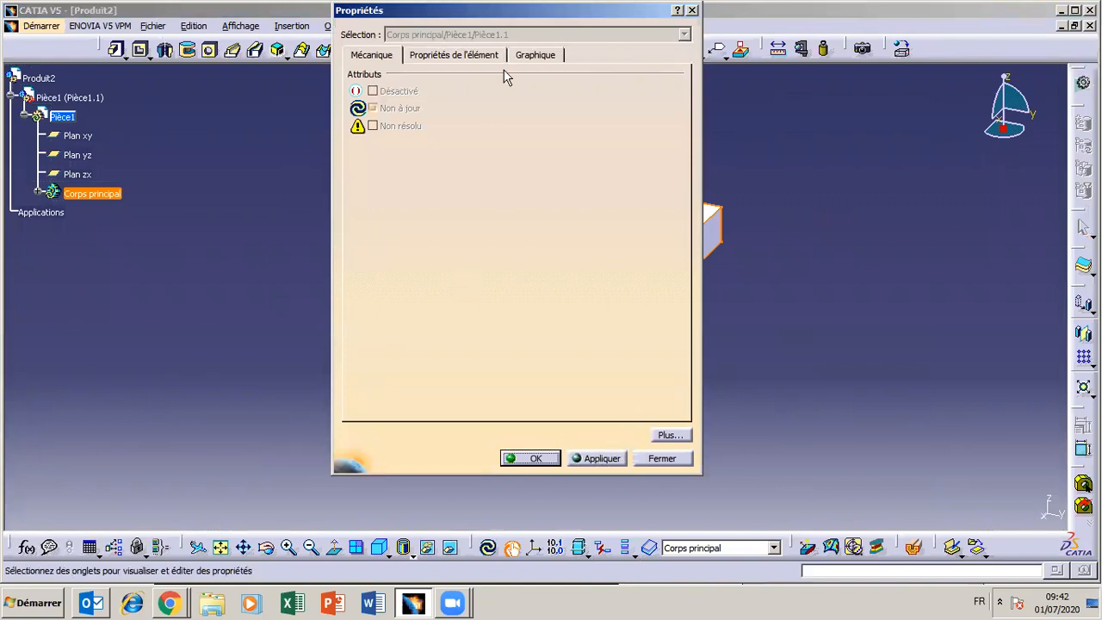
click(535, 54)
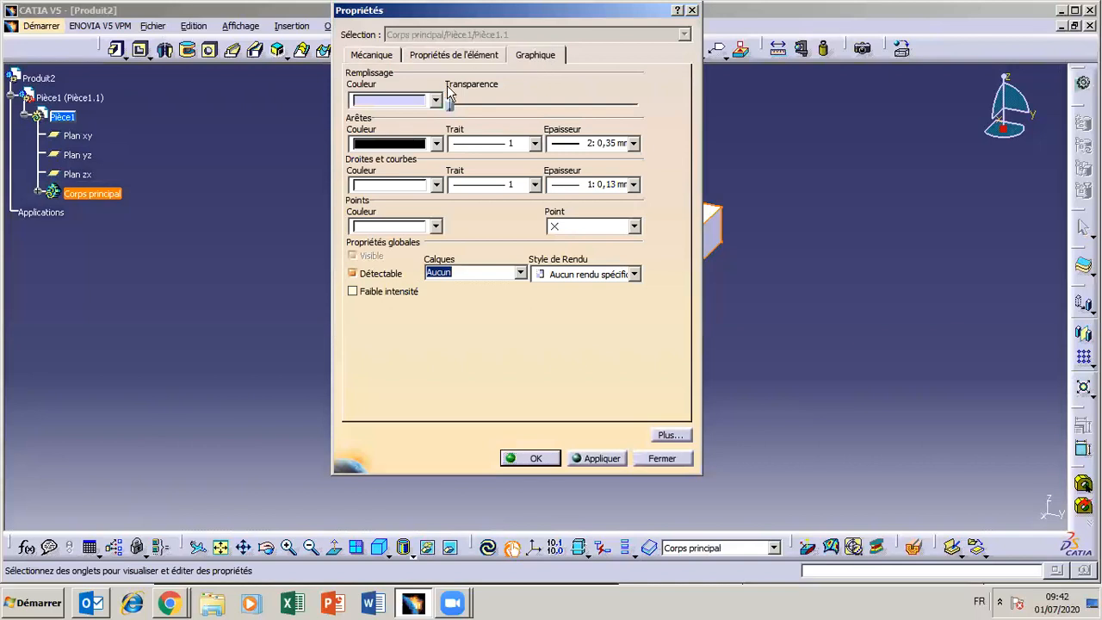
click(436, 100)
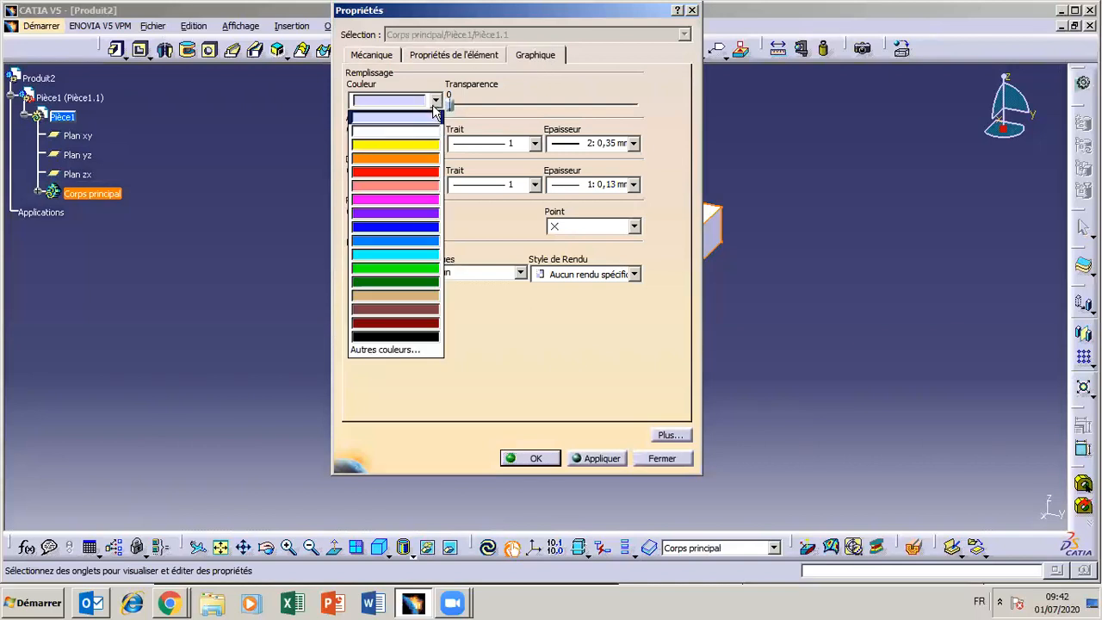
click(405, 255)
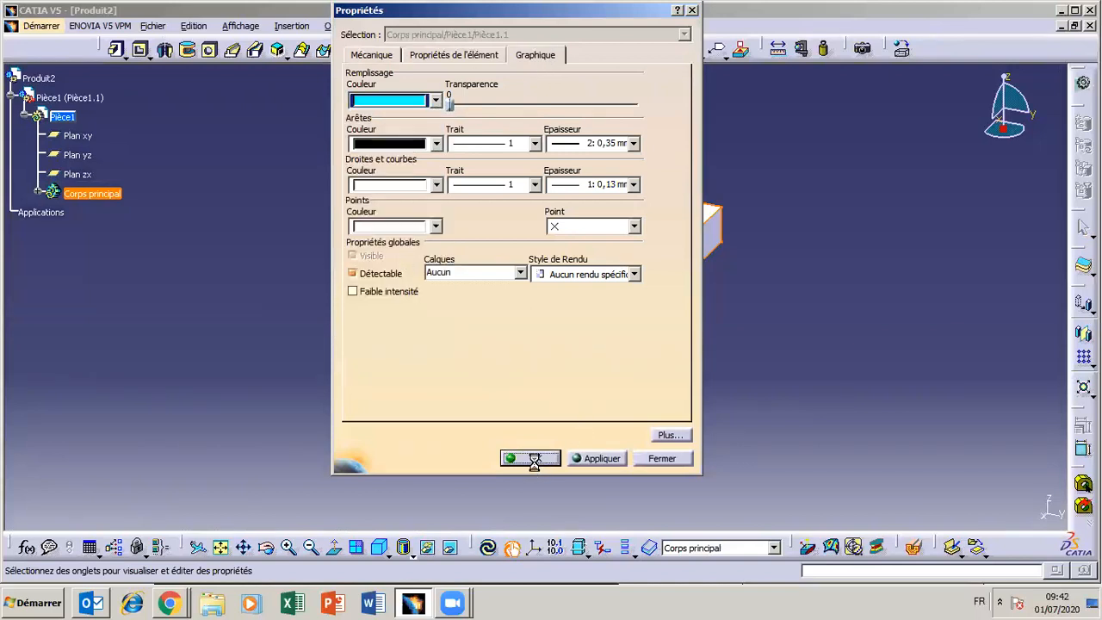
- Start saving the part under a new name and create the folder "Liaison encastrement rigide" inside Assembly design
click(152, 25)
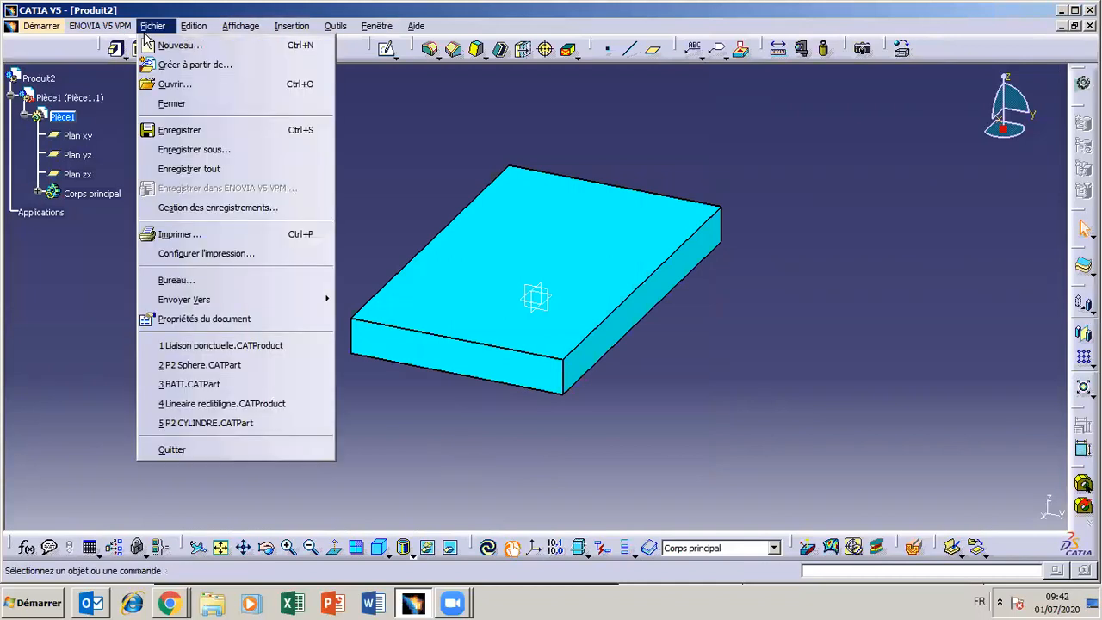
click(191, 153)
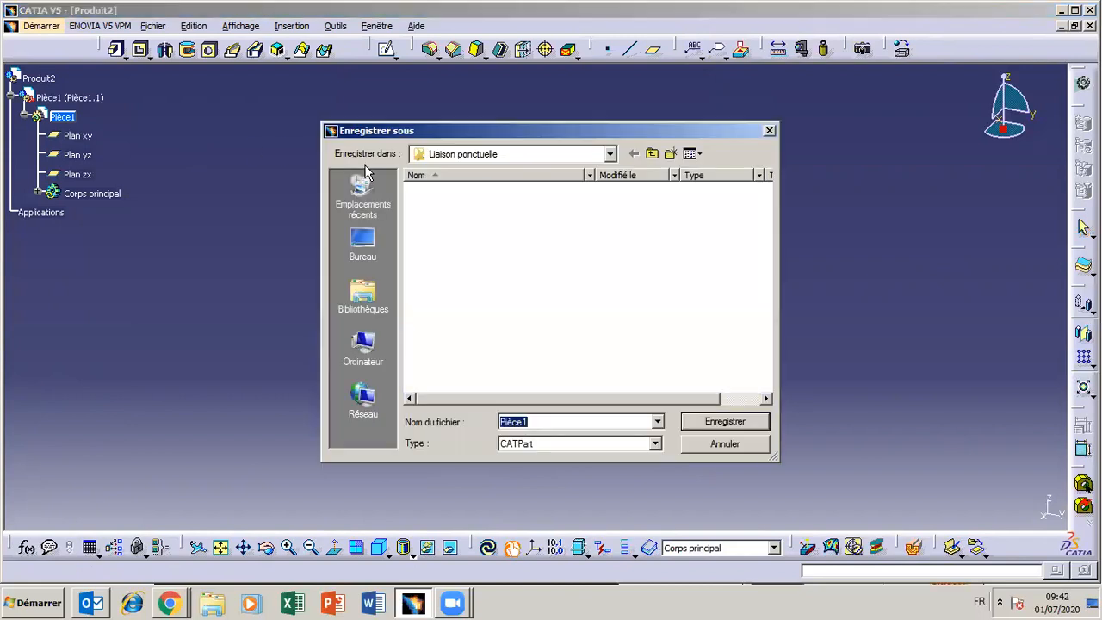
click(651, 153)
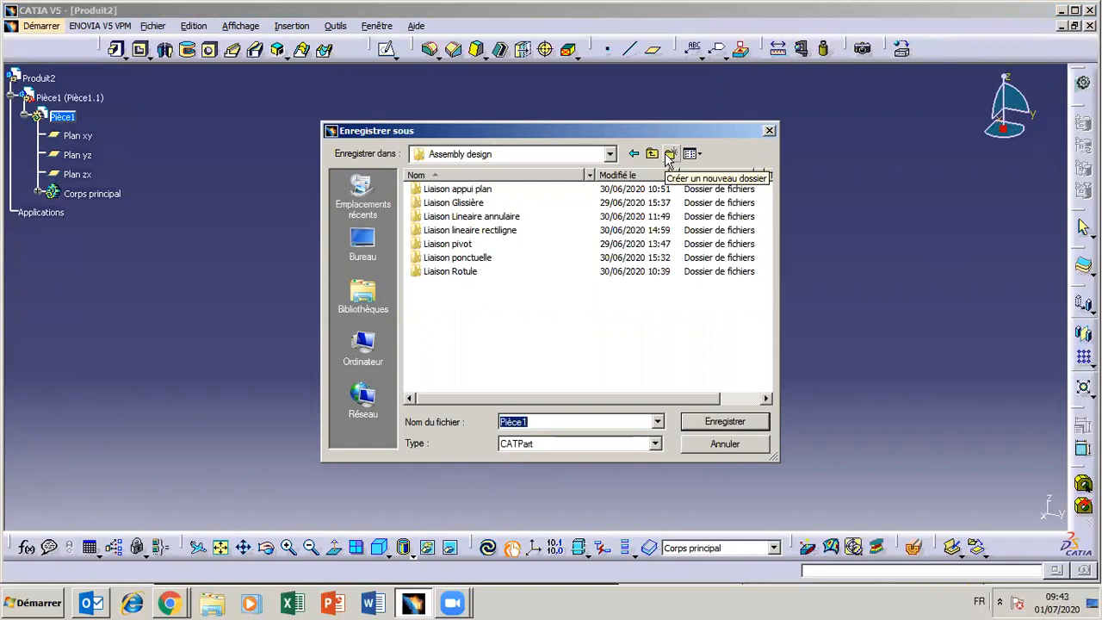
click(670, 155)
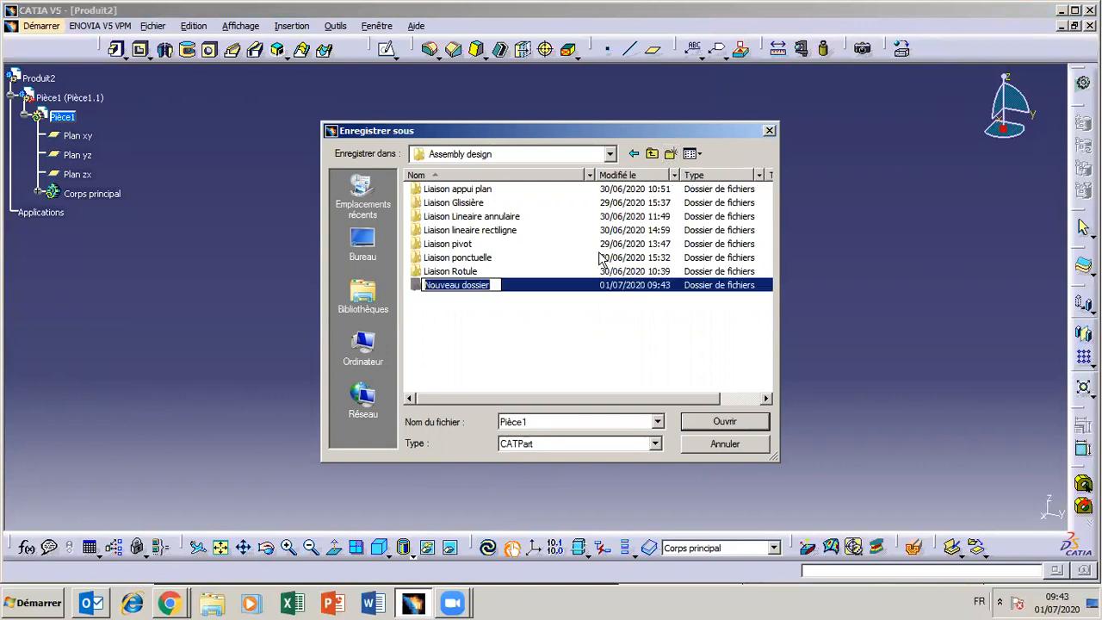
key(BackSpace)
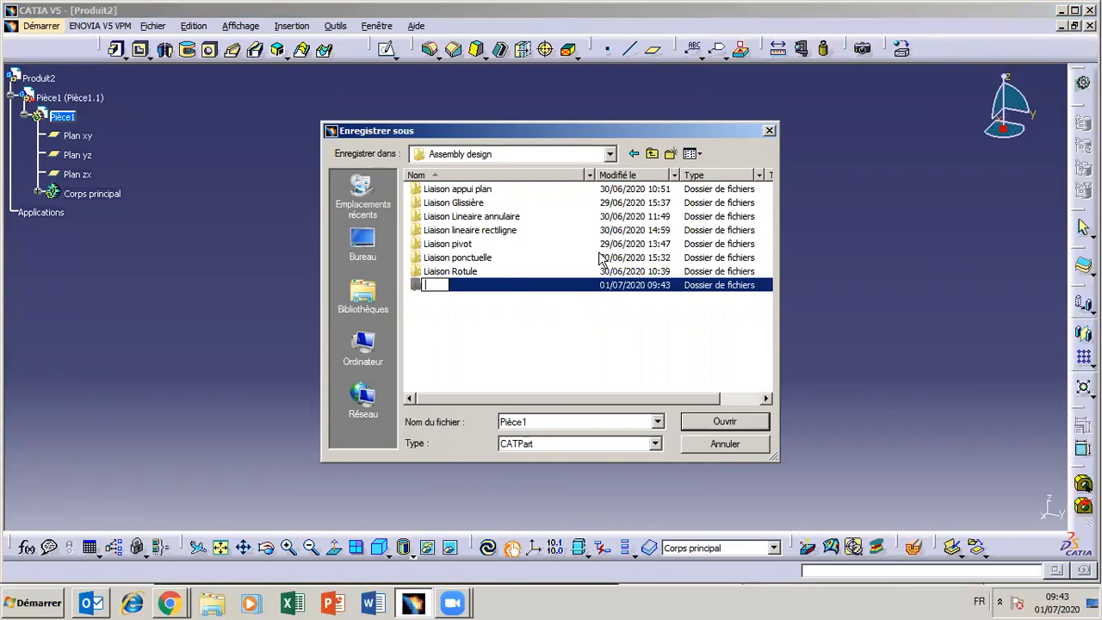
text(Liaison encastre)
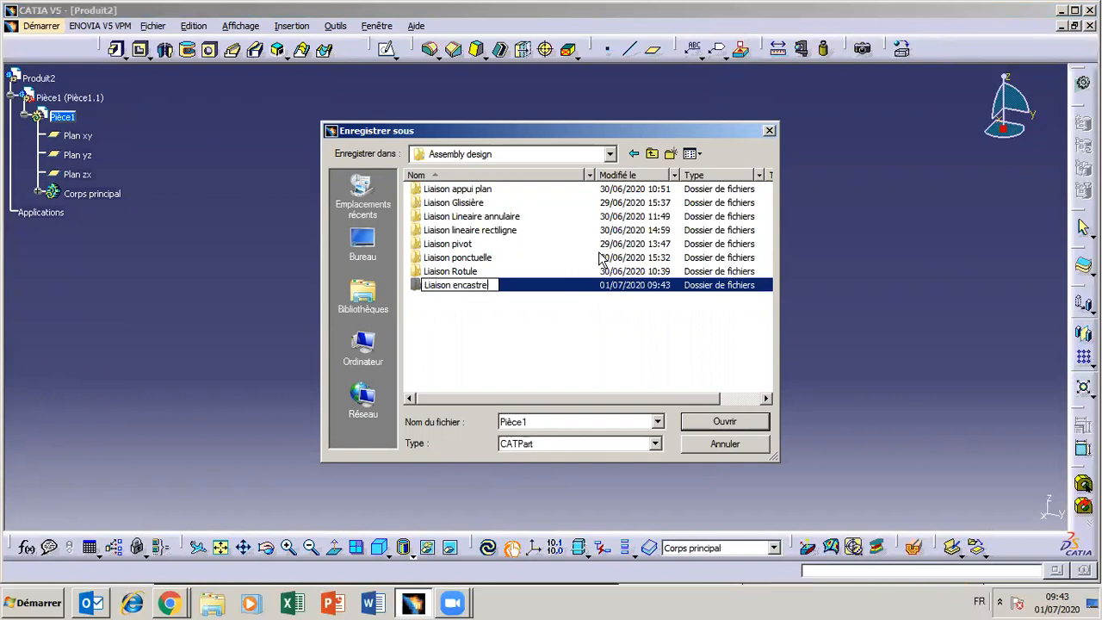
text(ment rigide)
key(Return)
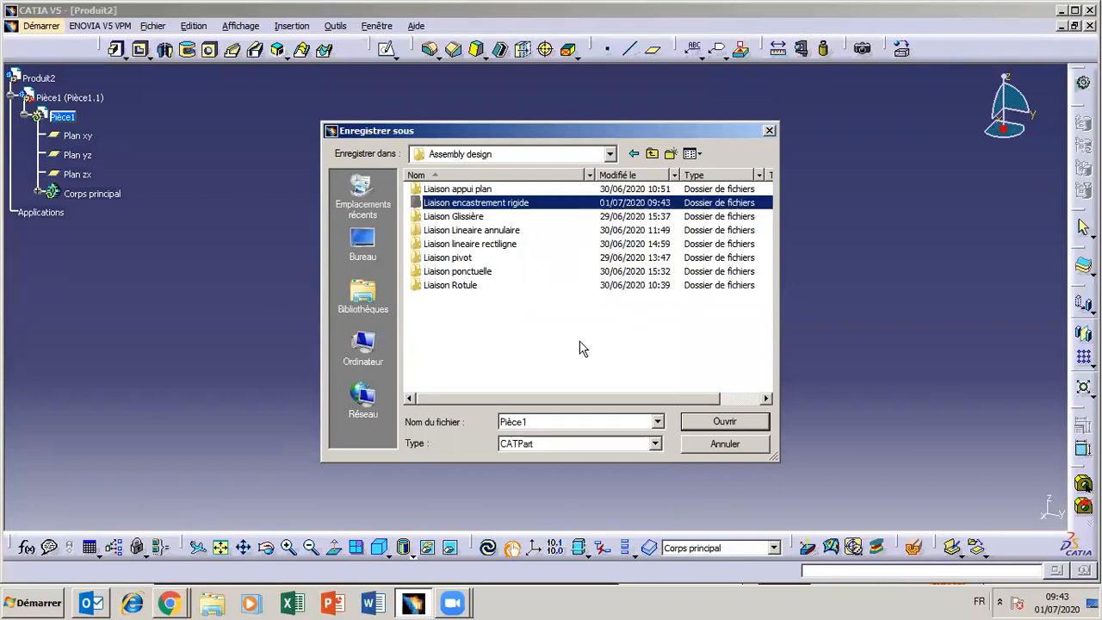
- Save the part as BATI, type CATPart, in the Liaison encastrement rigide folder
double_click(500, 206)
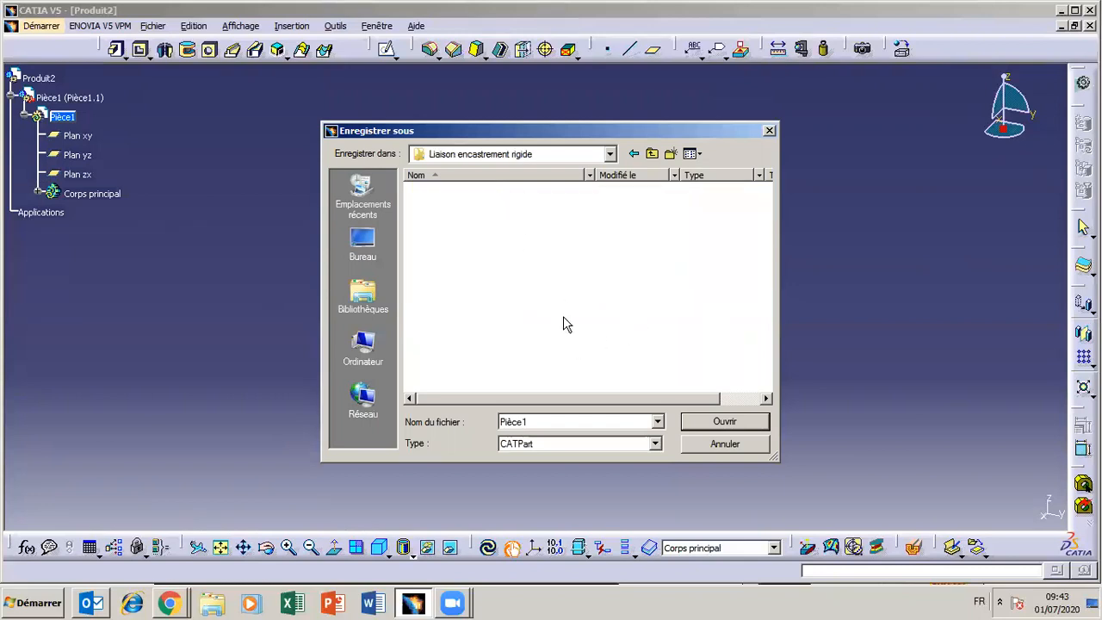
double_click(543, 422)
text(BATI)
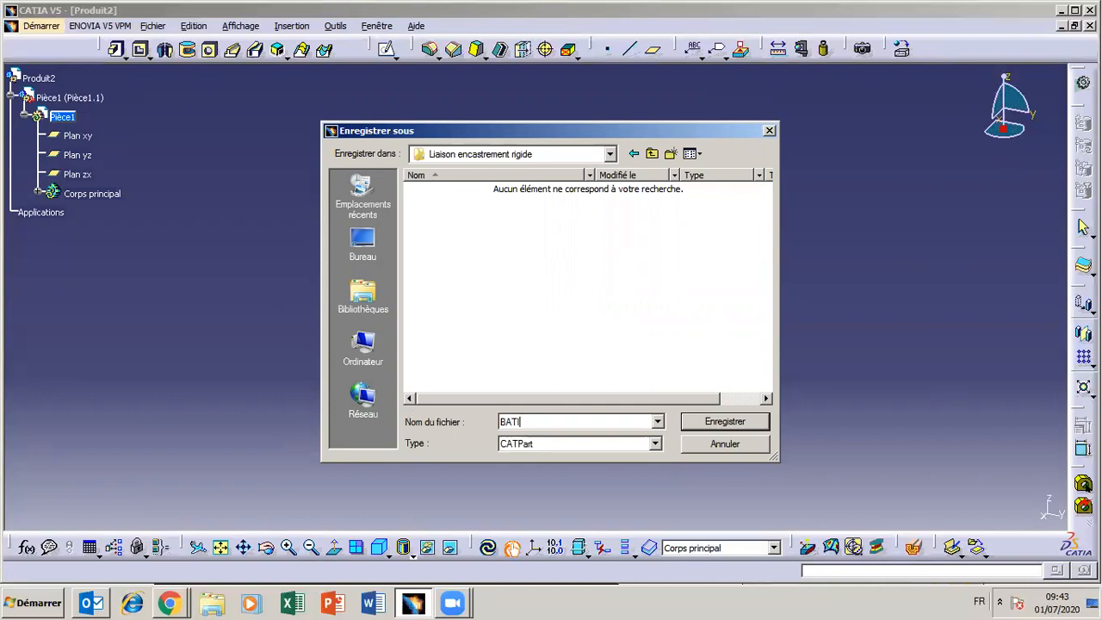
key(Return)
click(604, 365)
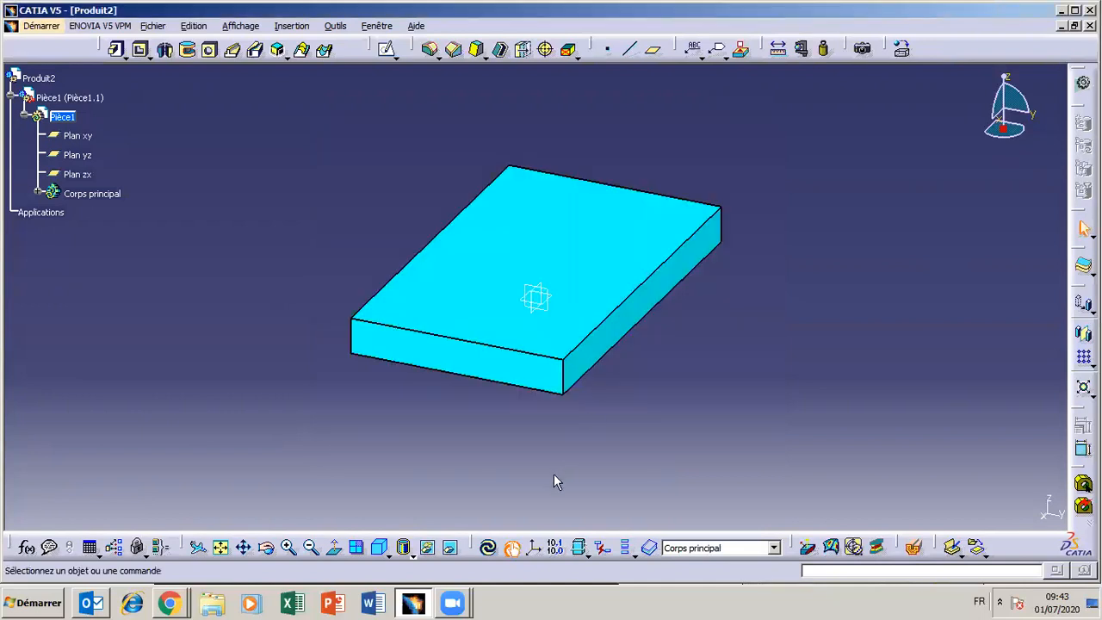
- Activate Produit2 and insert a second new part into the assembly
double_click(39, 78)
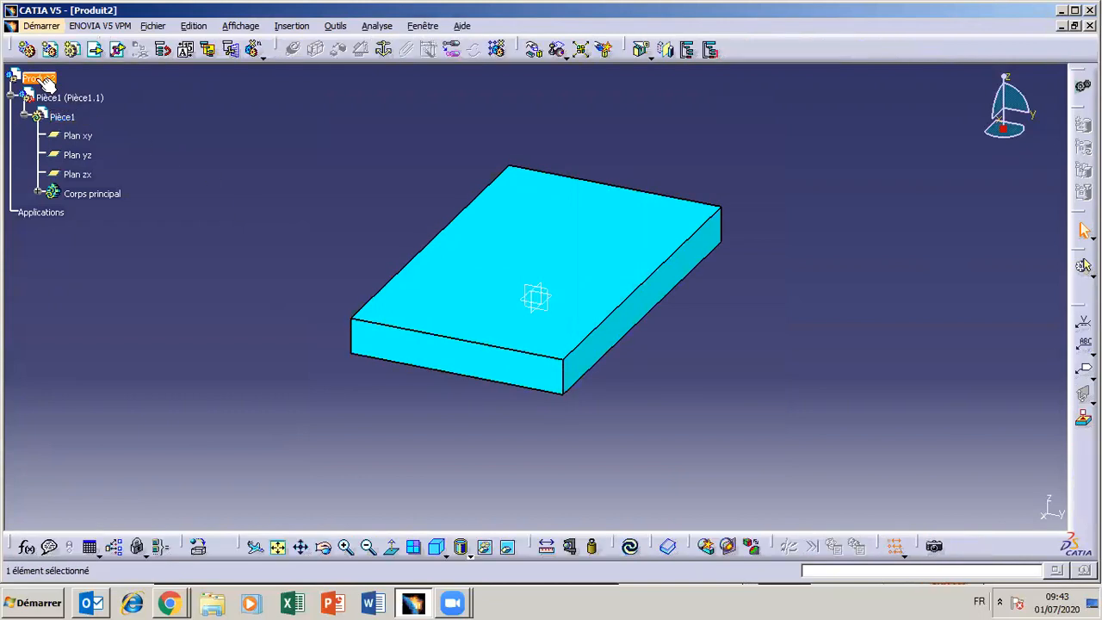
click(73, 49)
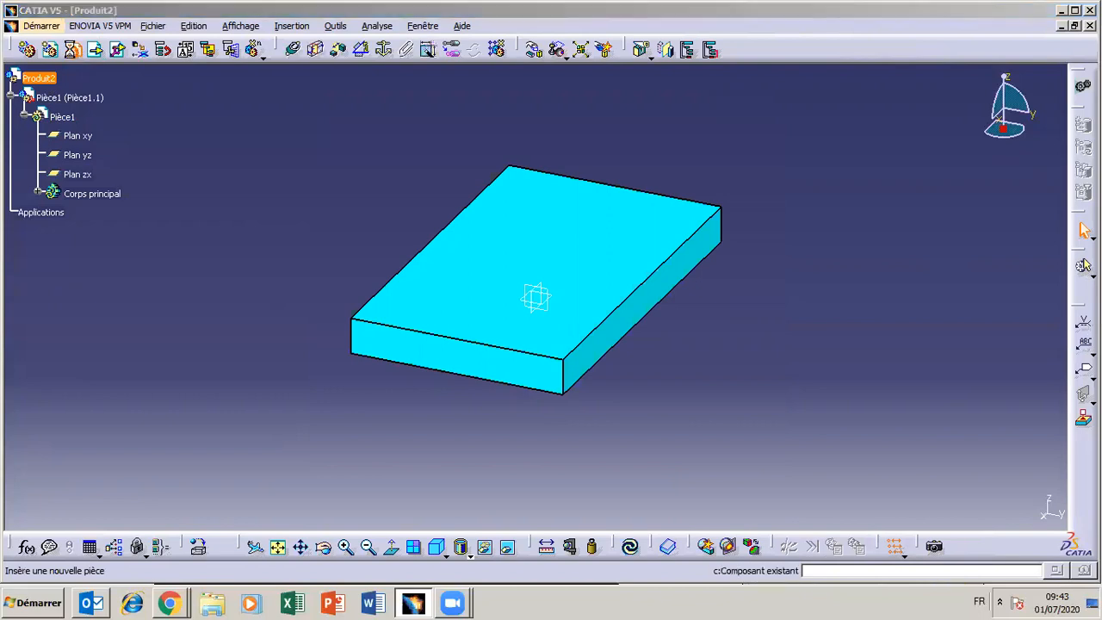
click(592, 364)
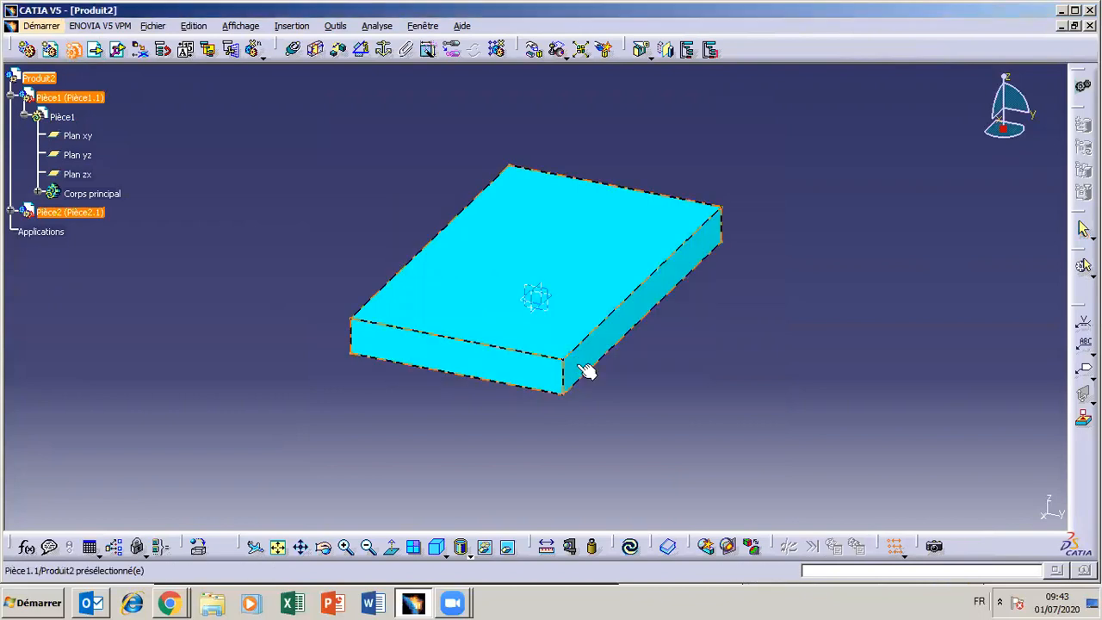
- Activate Pièce2 for editing and start a sketch on its xy plane
click(11, 211)
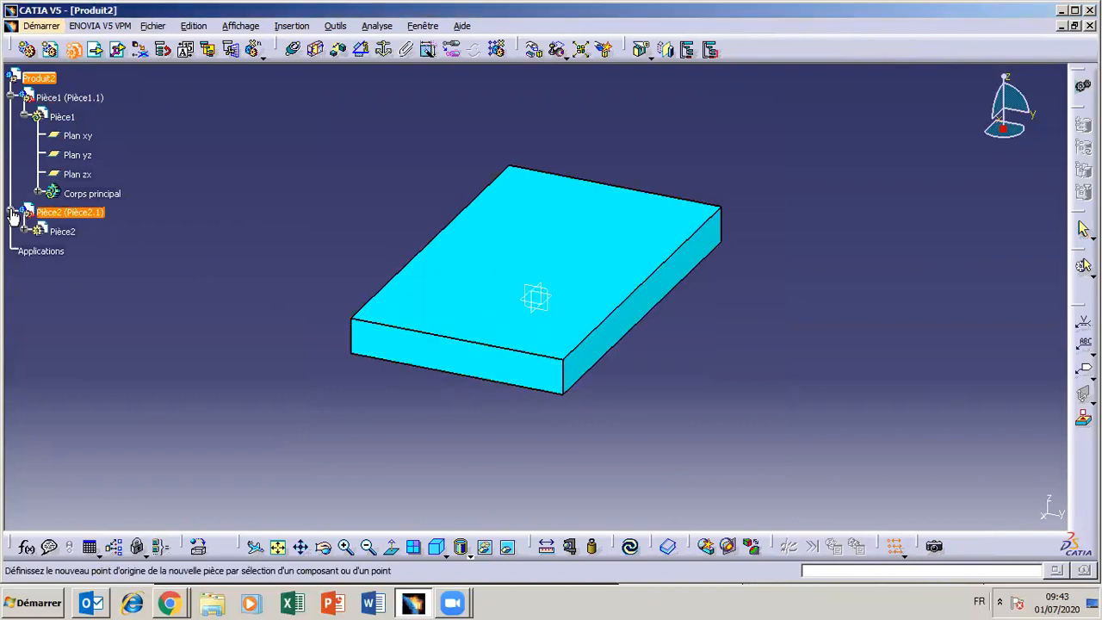
click(26, 231)
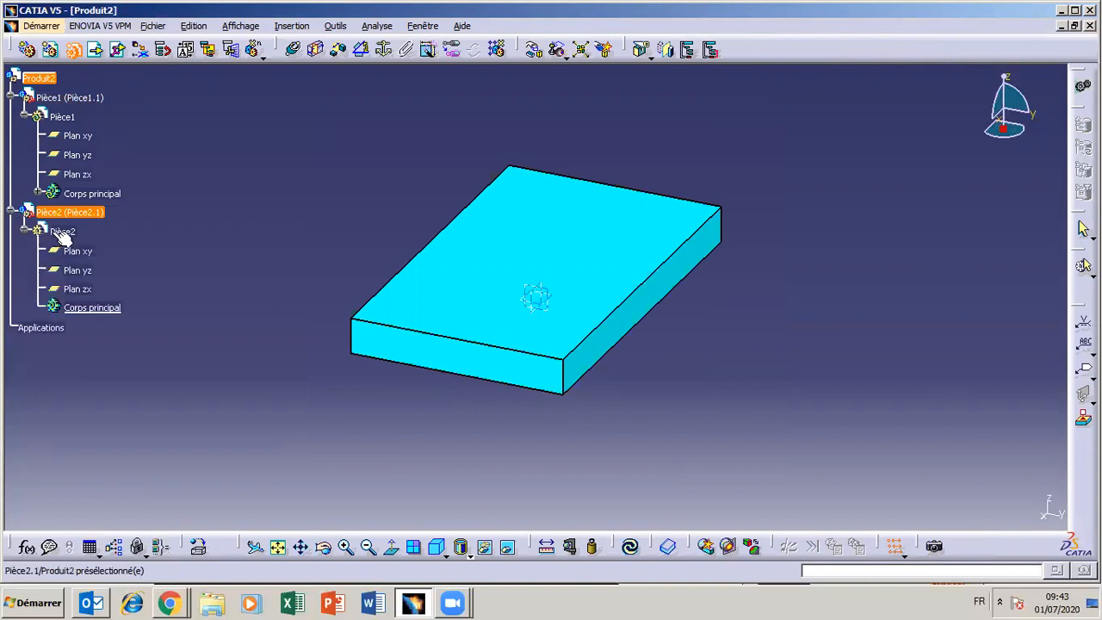
double_click(66, 232)
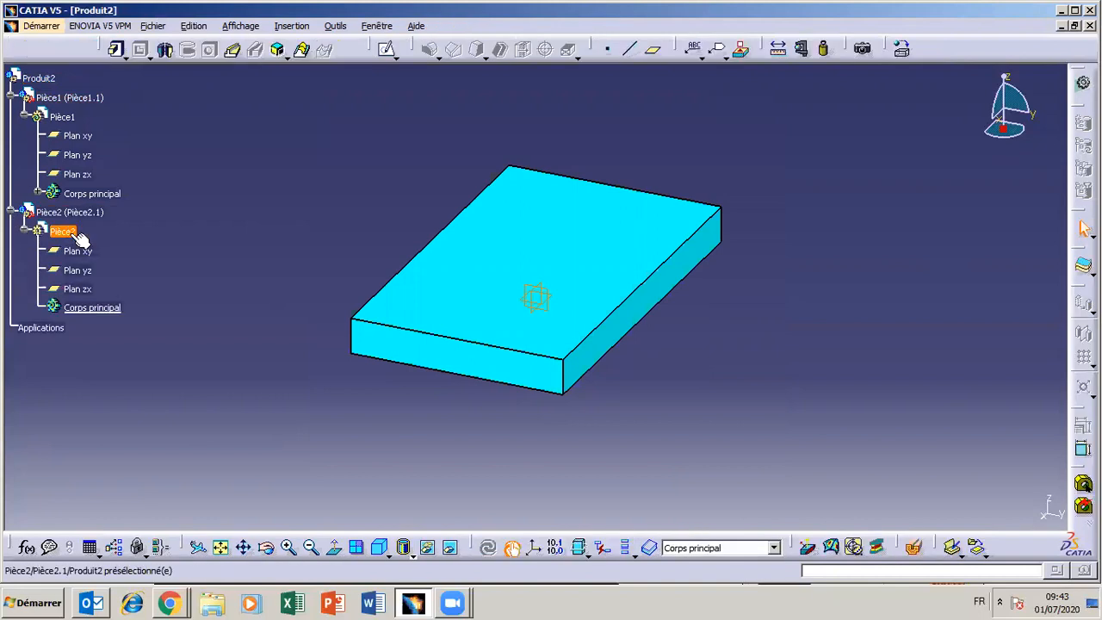
click(79, 250)
click(266, 547)
drag(366, 379, 420, 276)
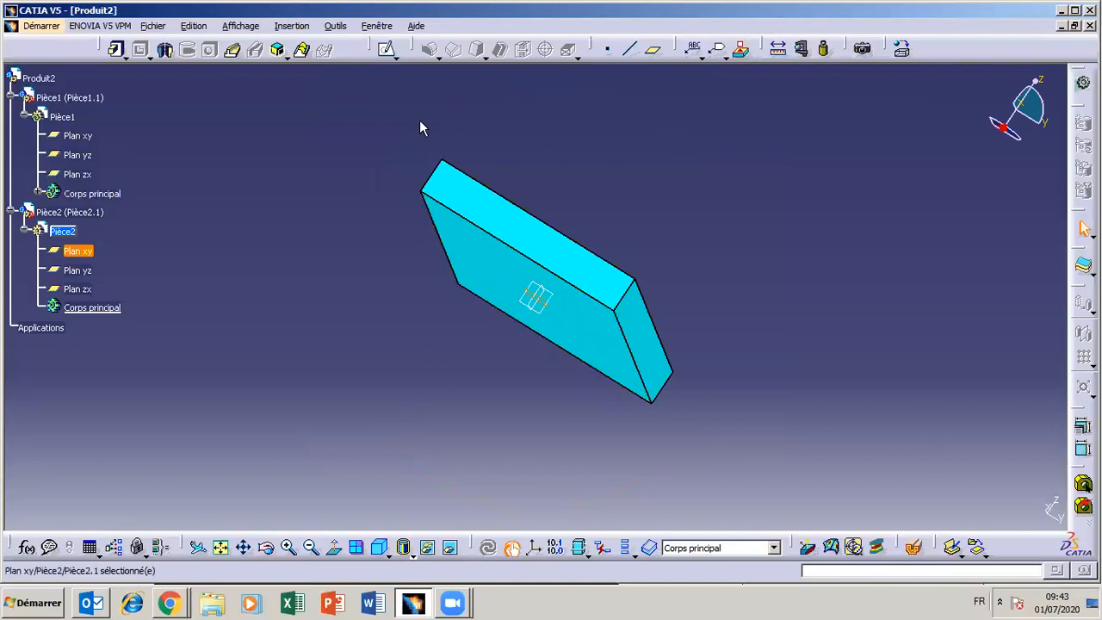
click(386, 49)
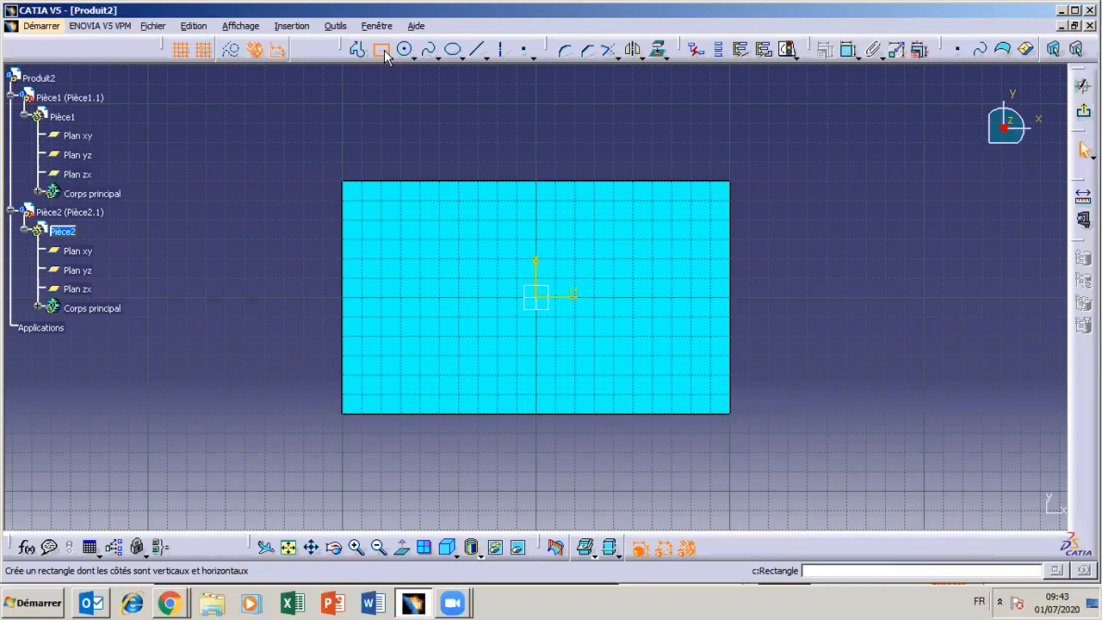
- Sketch a rectangle about 80 mm wide and 70 mm high around the sketch origin
click(382, 49)
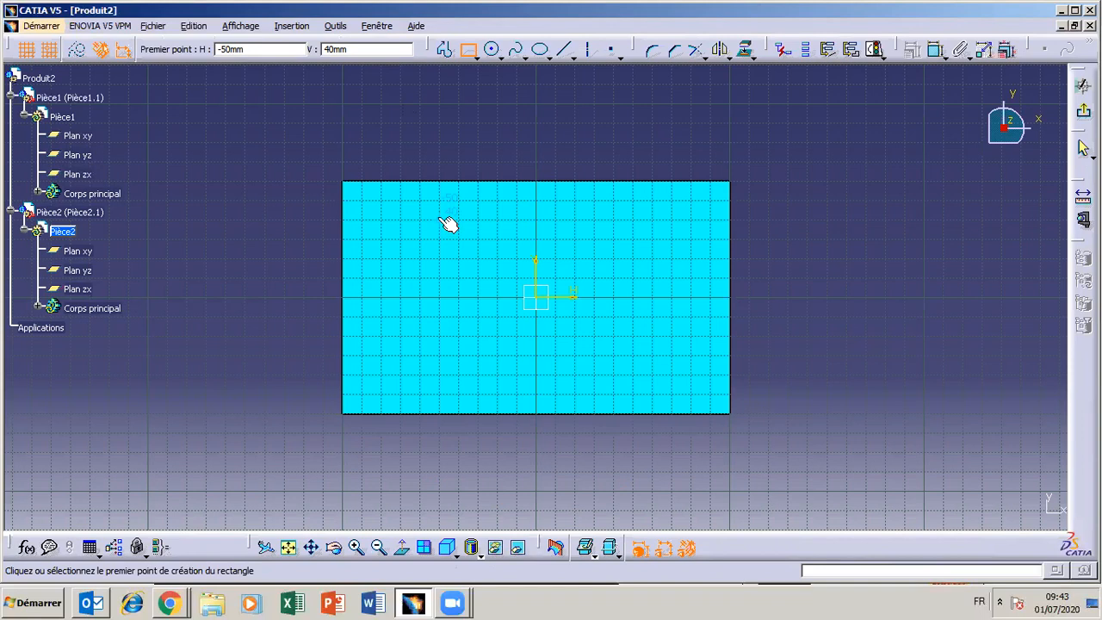
click(439, 219)
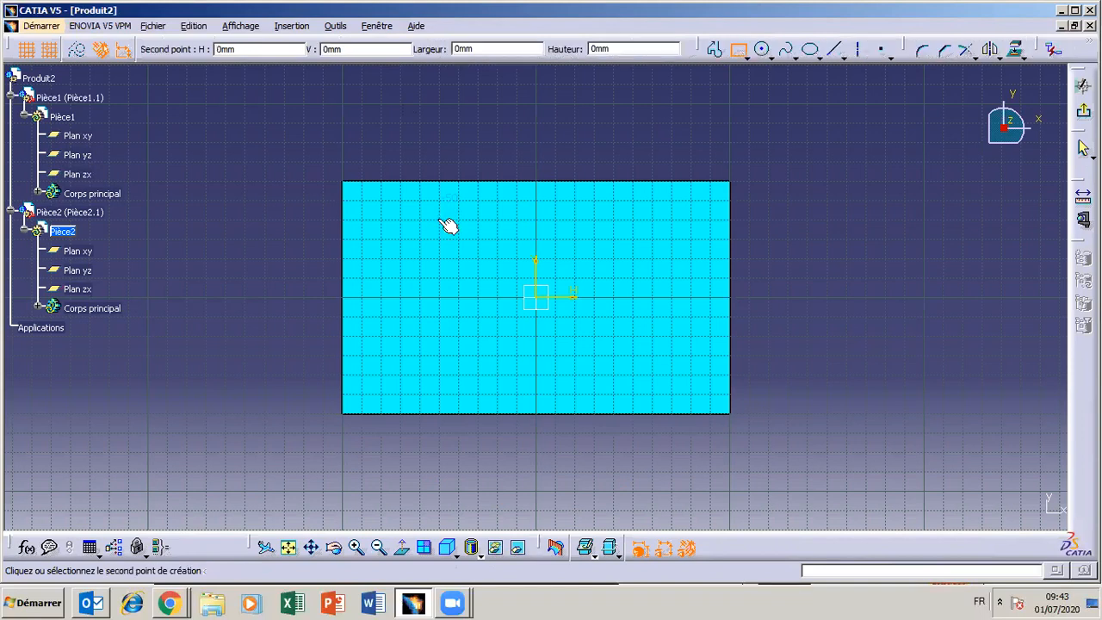
click(593, 355)
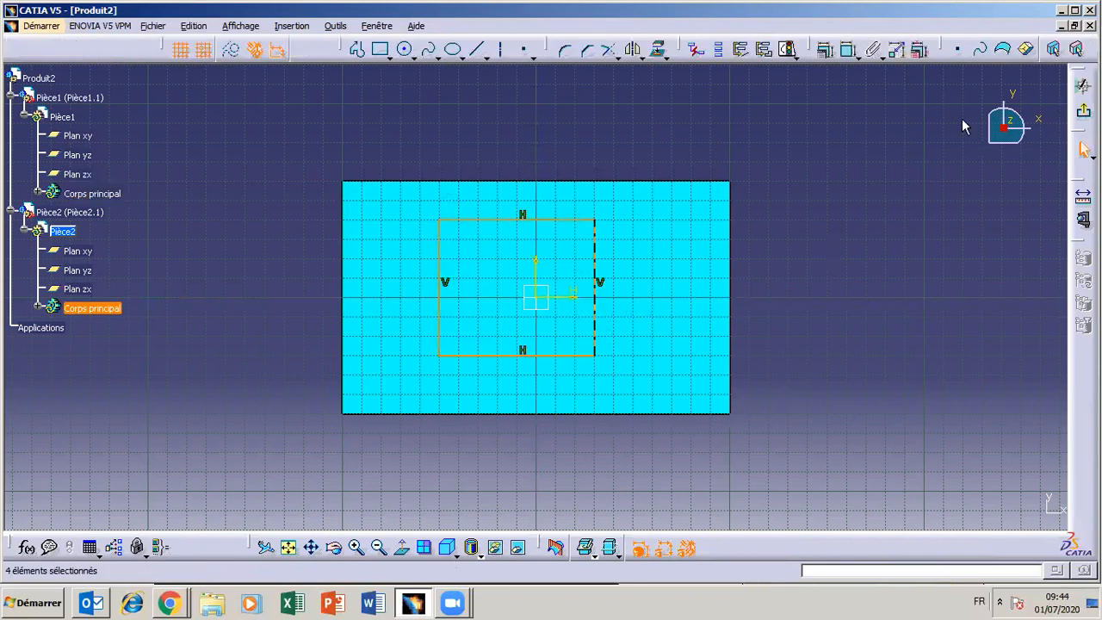
- Dimension the rectangle's width between its two vertical sides and accept the value of 80 mm
click(848, 49)
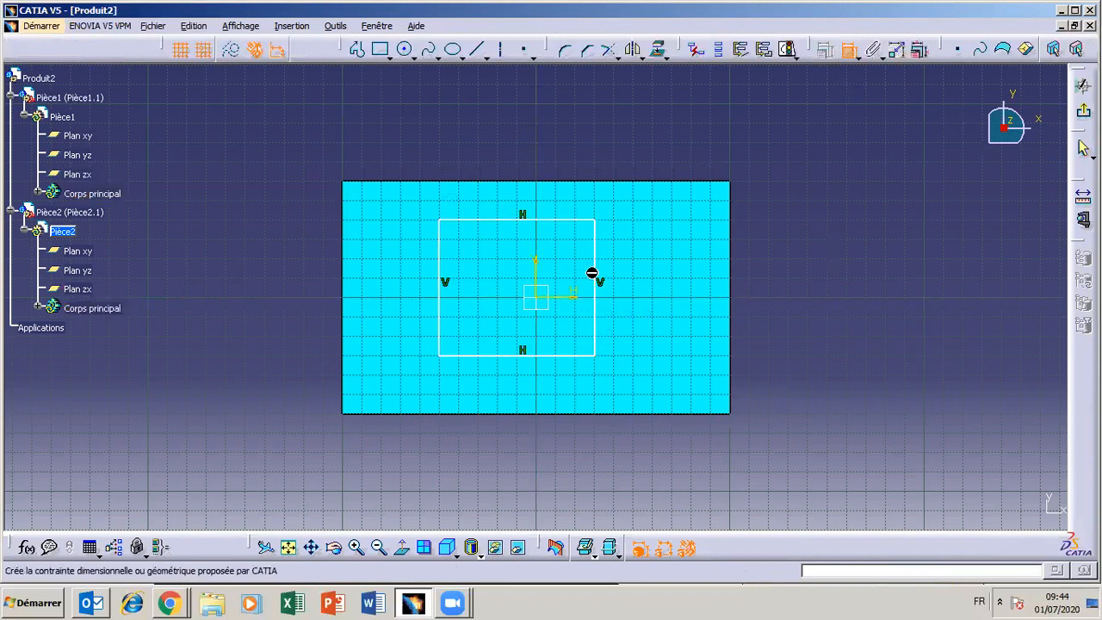
click(604, 276)
click(441, 277)
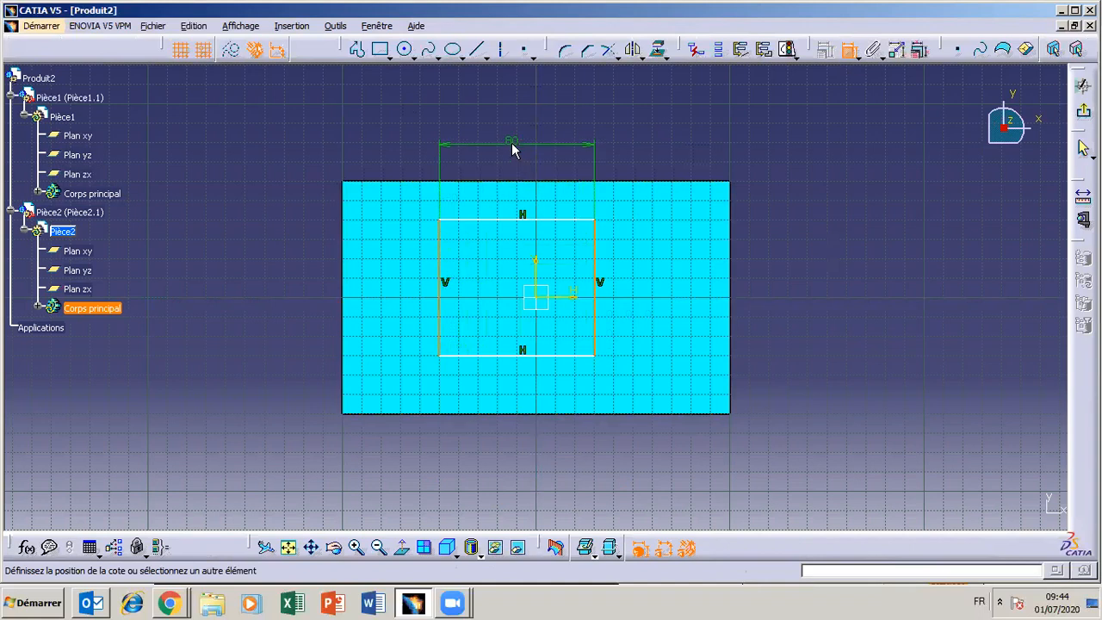
click(511, 147)
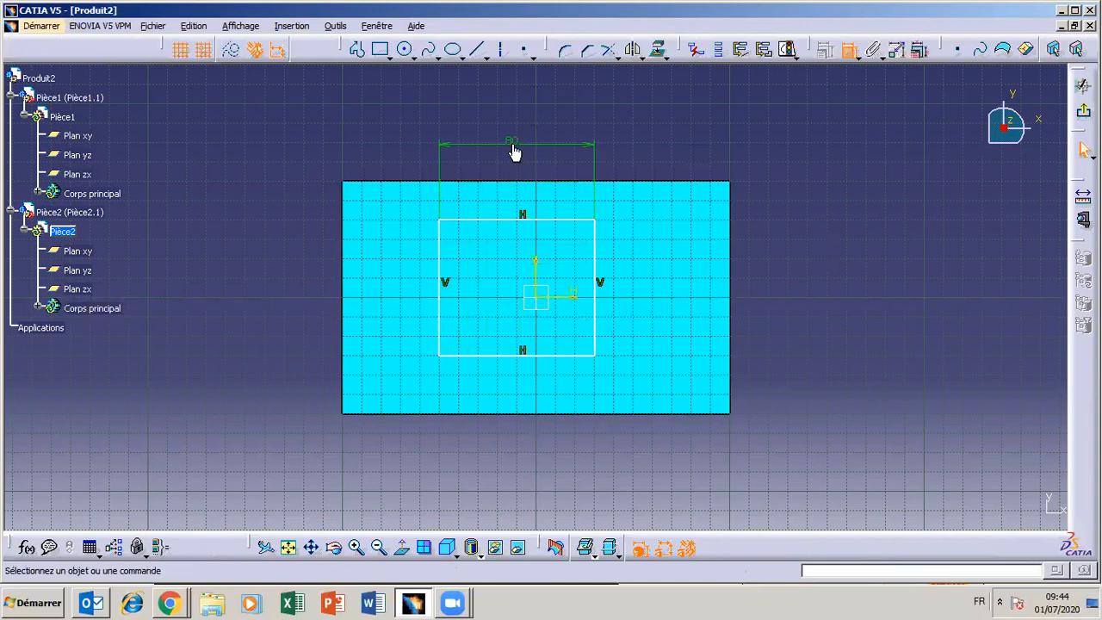
double_click(514, 150)
click(664, 562)
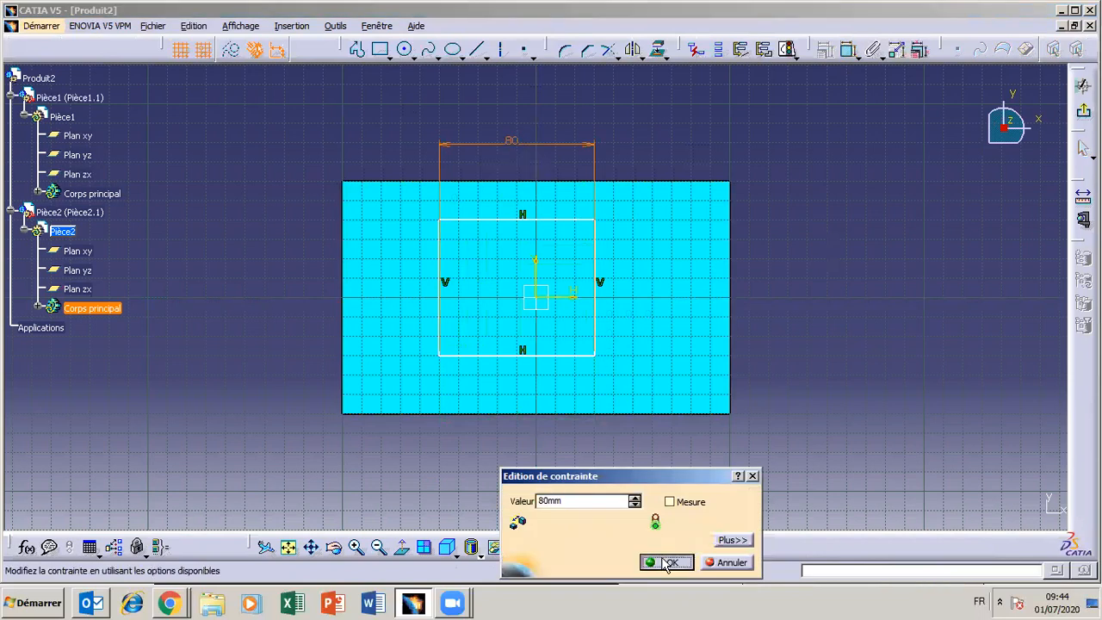
- Constrain the distance from the rectangle's right side to the vertical axis to 40 mm
click(845, 55)
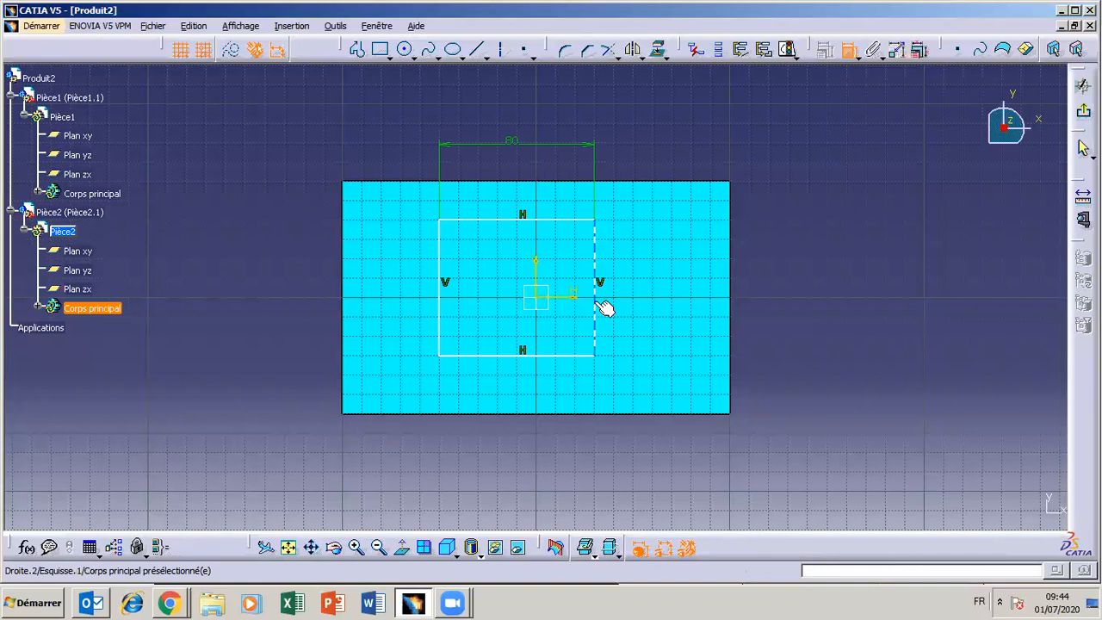
click(595, 303)
click(535, 280)
click(556, 172)
double_click(555, 171)
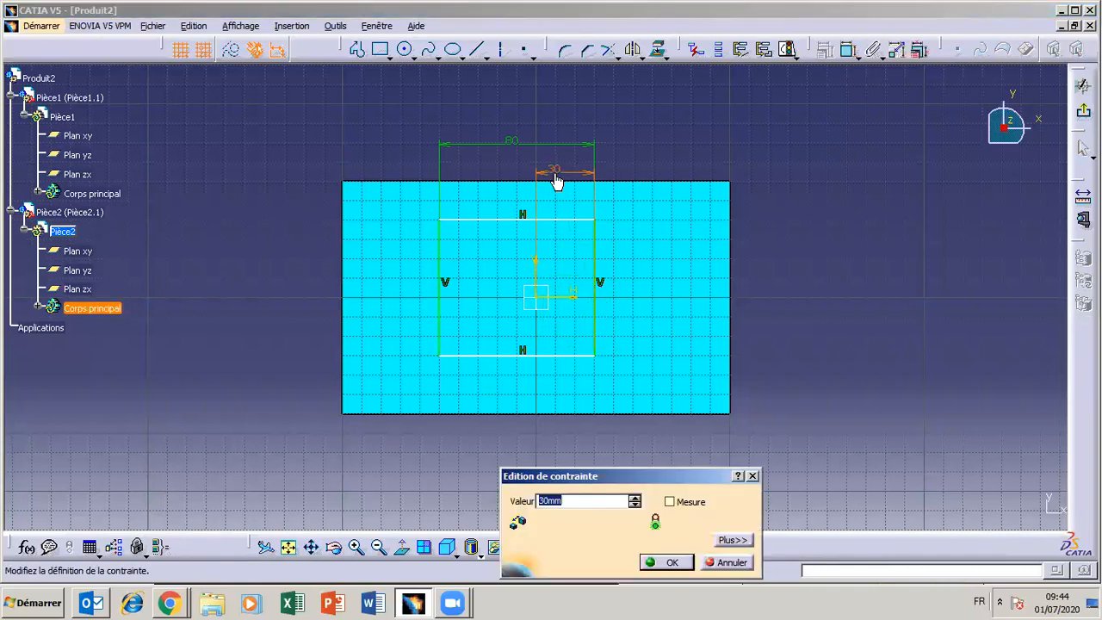
text(40)
key(Return)
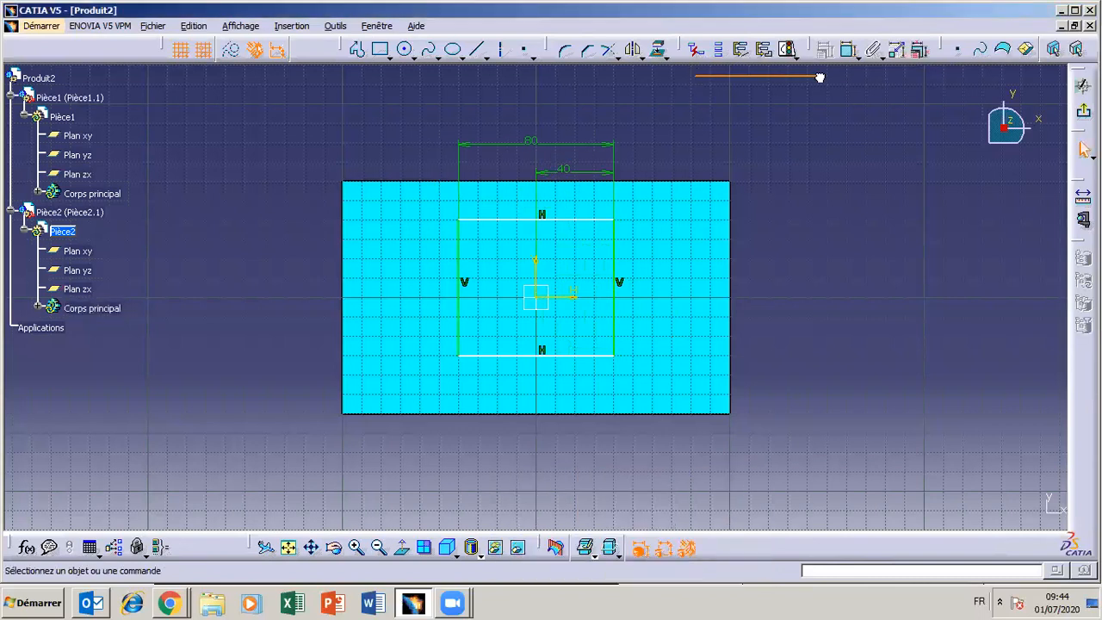
- Dimension the rectangle's height between its two horizontal sides and set it to 80 mm
click(848, 50)
click(594, 220)
click(592, 355)
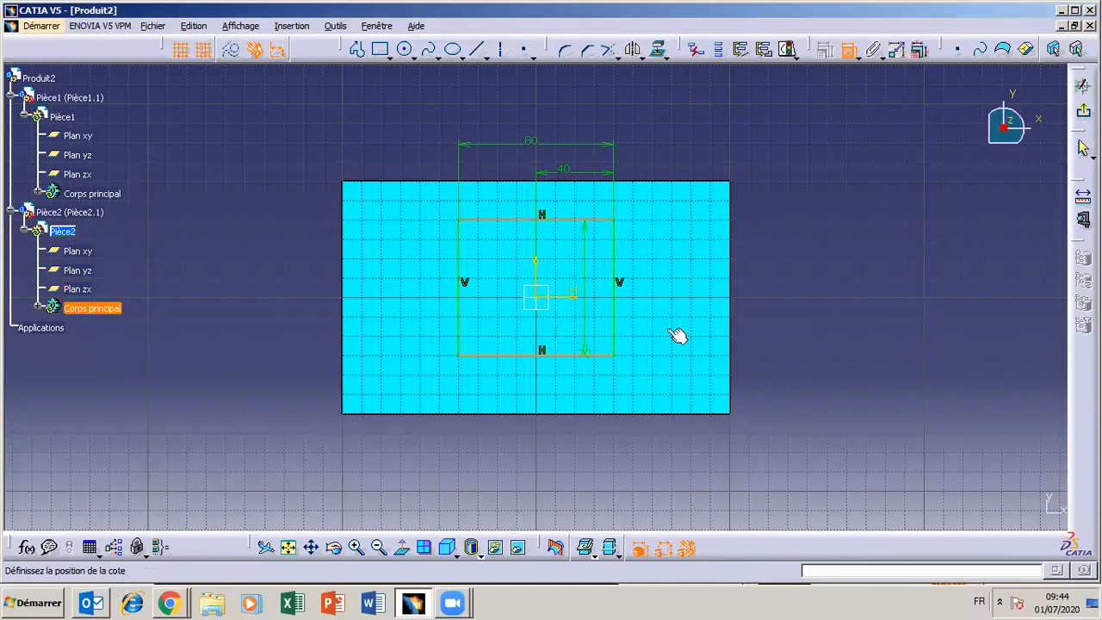
double_click(844, 284)
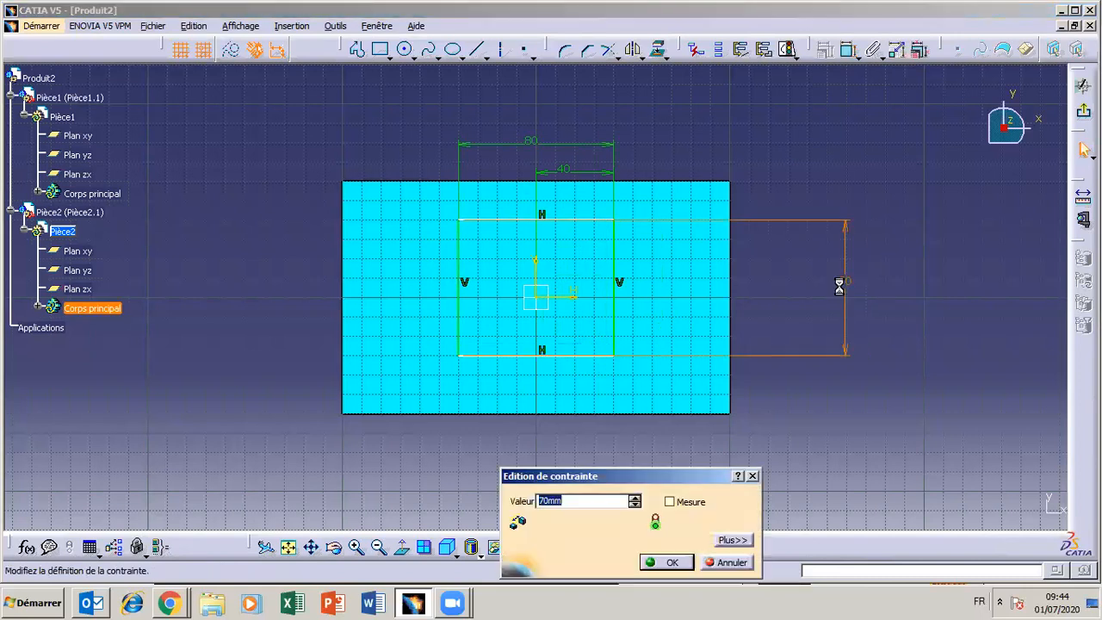
text(80)
key(Return)
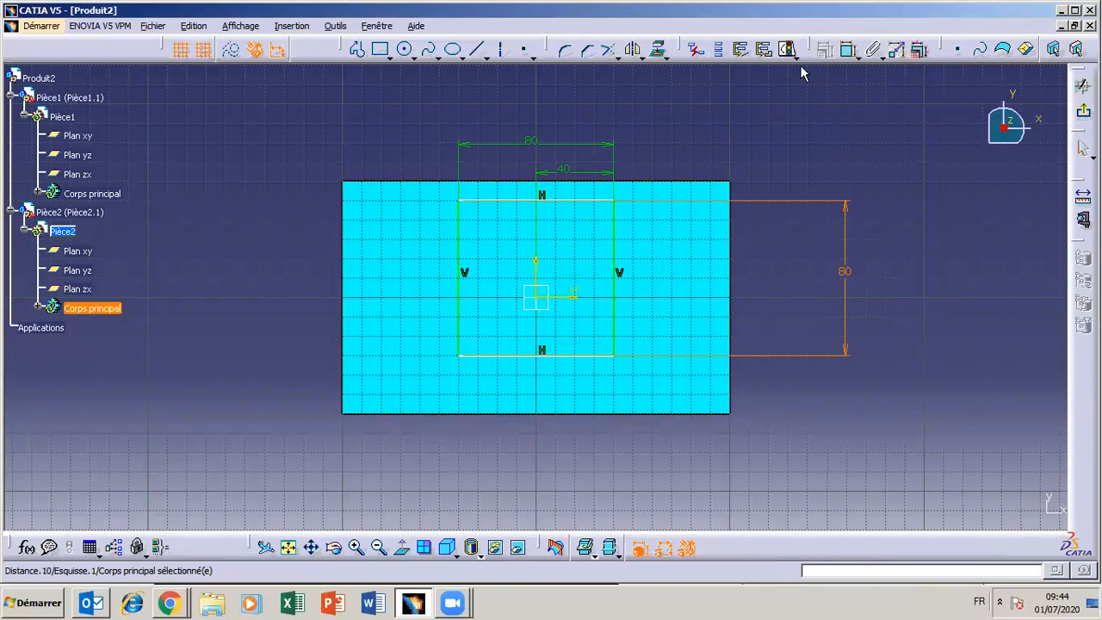
- Constrain the rectangle's lower side to 40 mm from the horizontal axis and finish the sketch
click(848, 49)
click(560, 298)
click(558, 355)
click(804, 311)
double_click(802, 310)
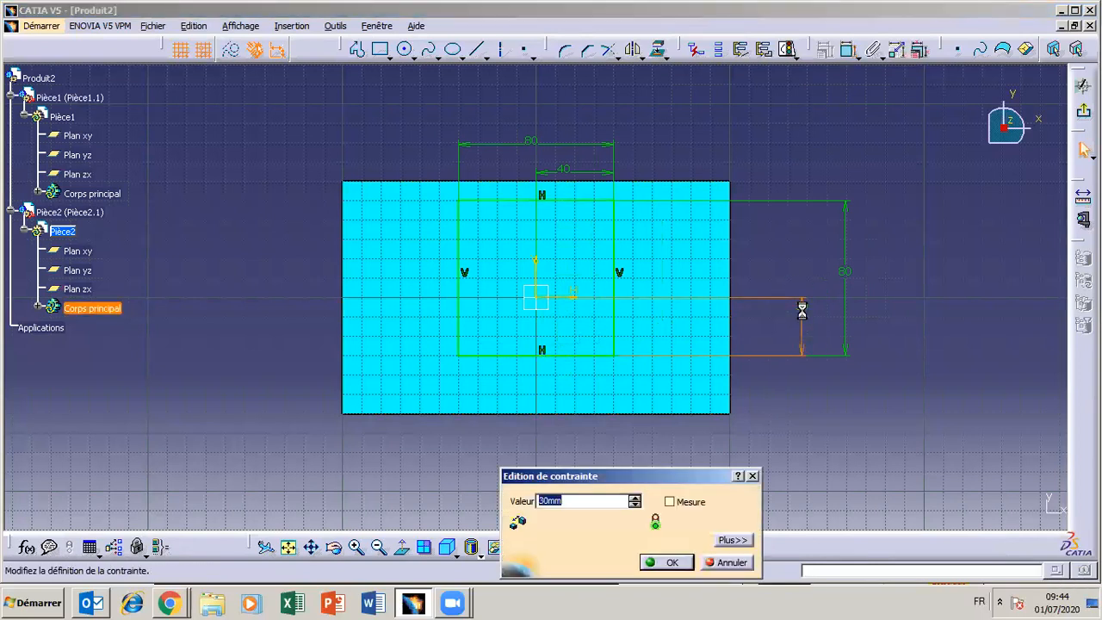
text(4)
key(Return)
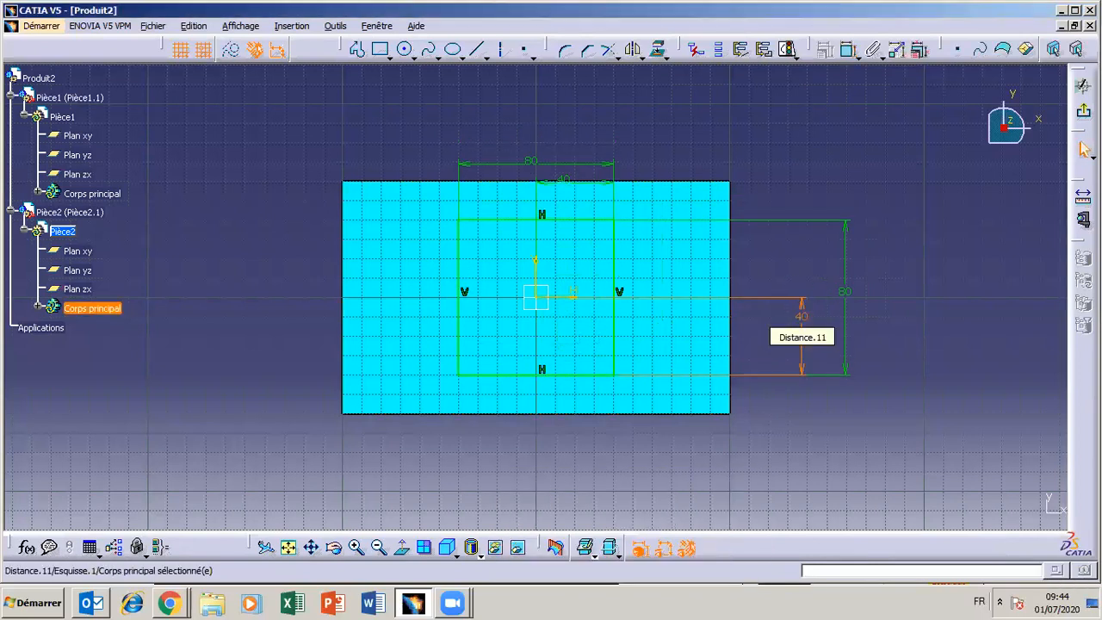
click(1083, 110)
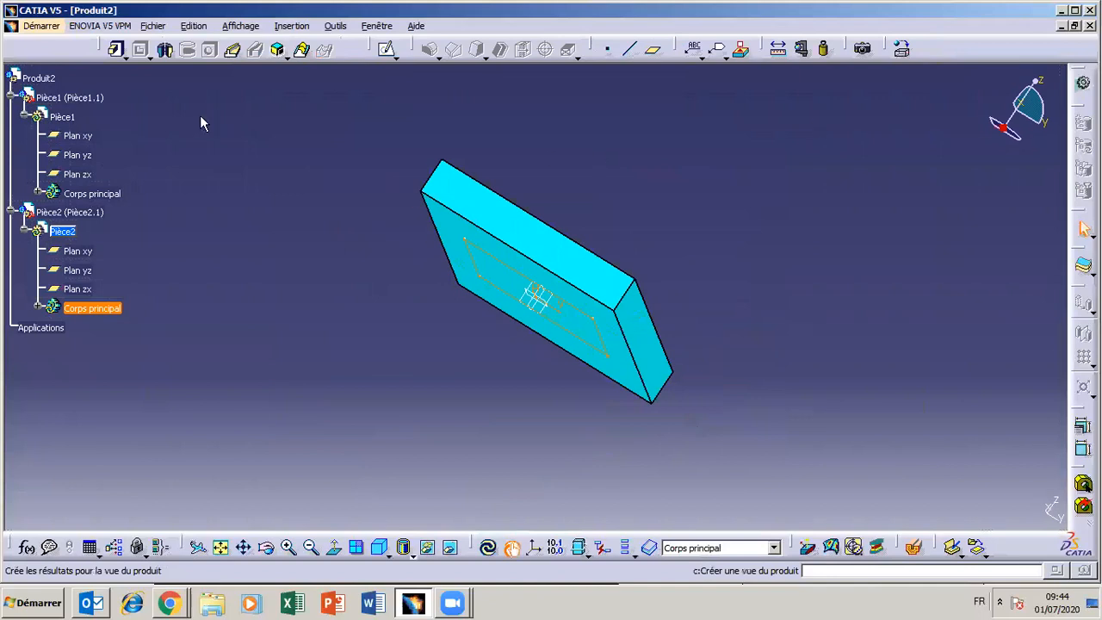
- Extrude the square sketch of Pièce2 by 20 mm in the reversed direction, away from the cyan plate
click(111, 49)
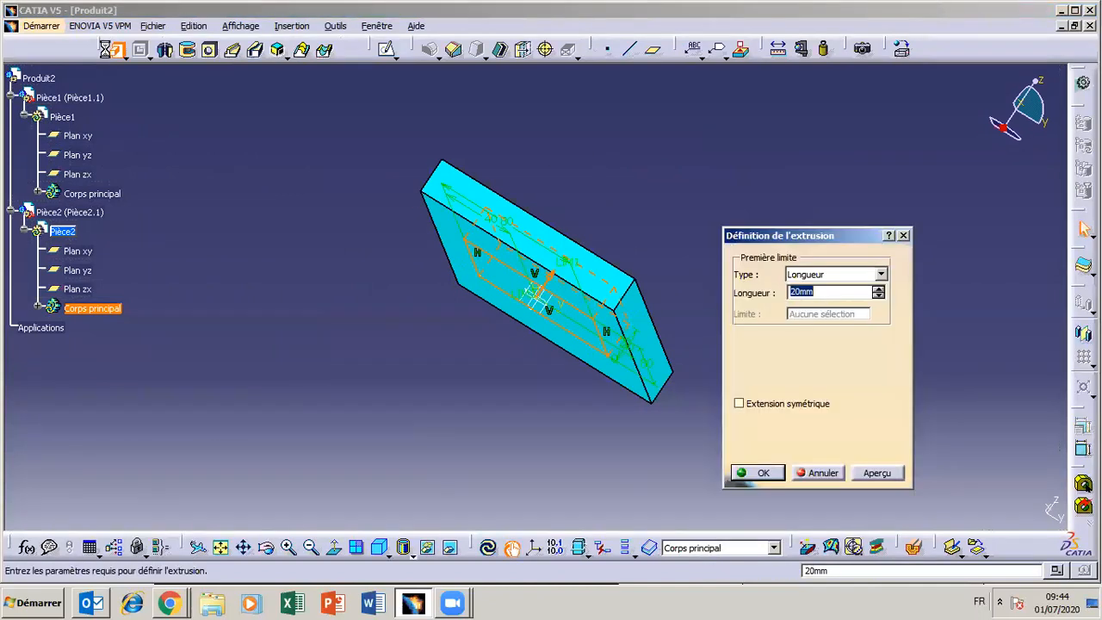
click(266, 547)
drag(563, 345, 542, 364)
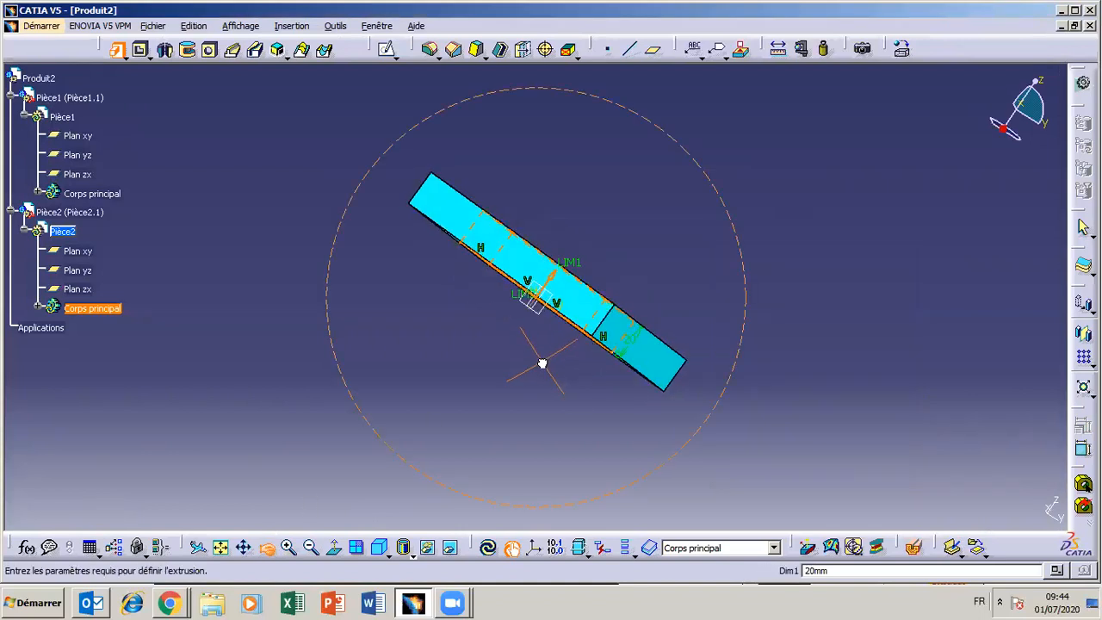
click(780, 422)
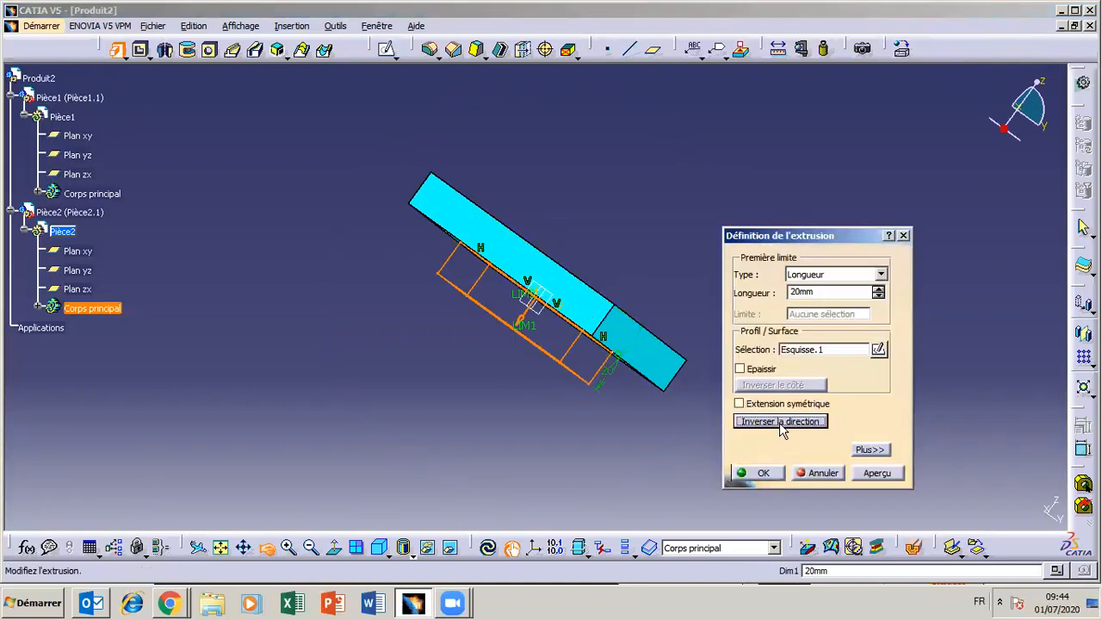
click(763, 473)
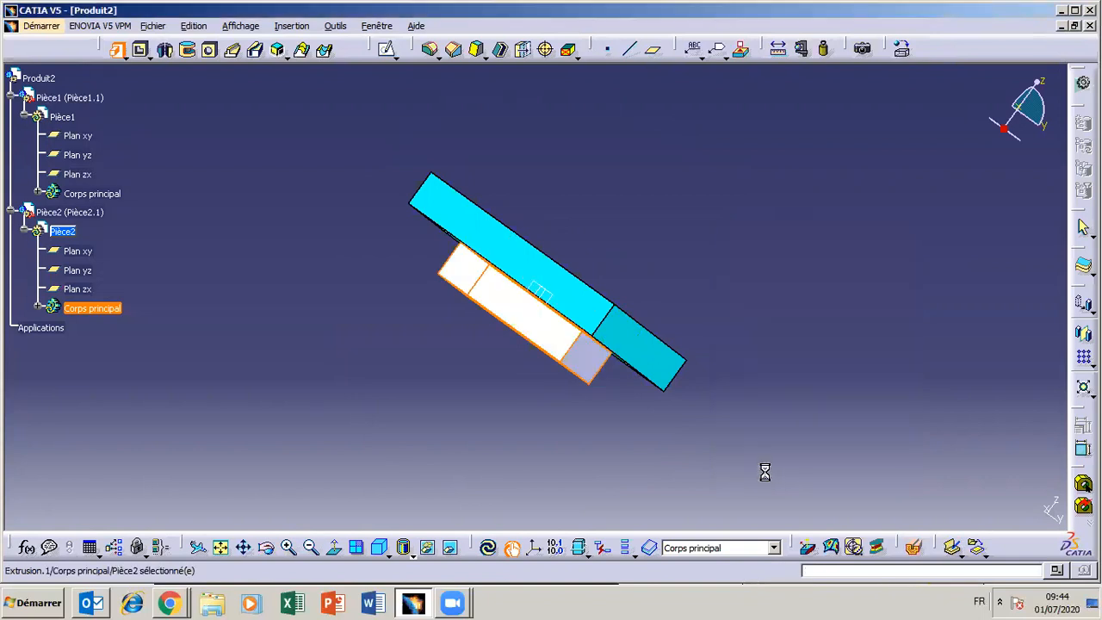
click(266, 548)
drag(404, 457, 573, 154)
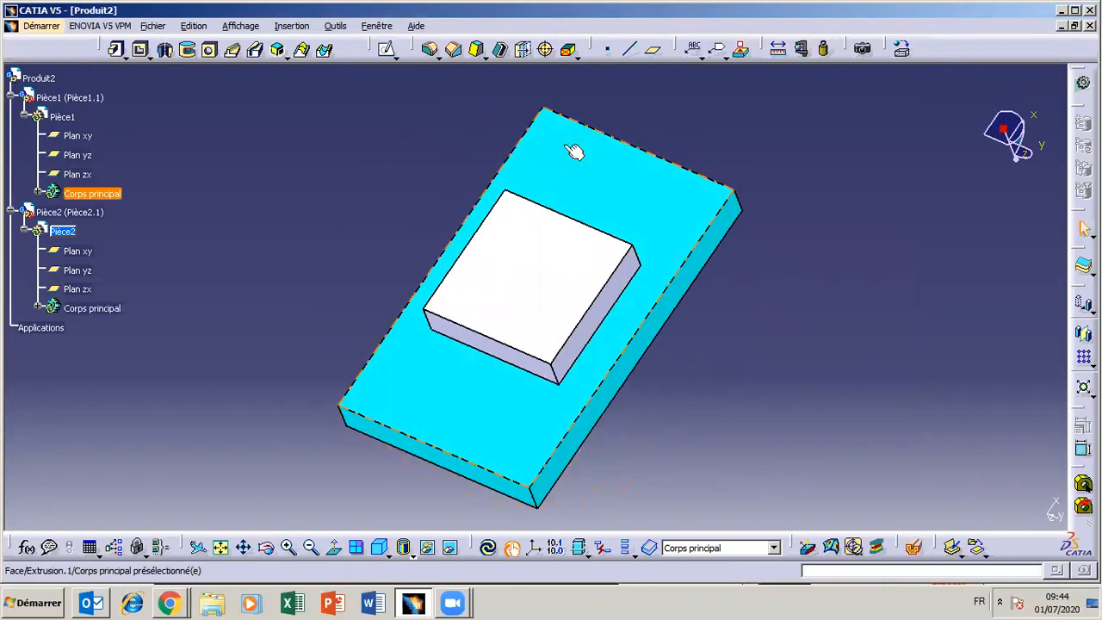
- Activate Produit2, apply a Fix constraint to the cyan plate Pièce1, and expand the Contraintes node
double_click(52, 78)
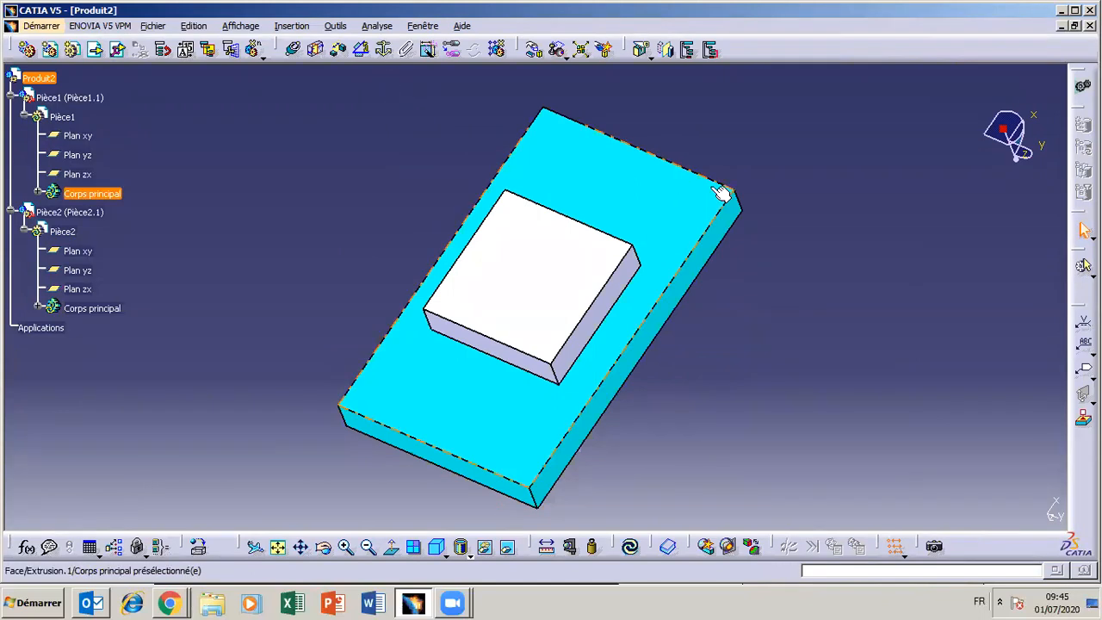
click(641, 184)
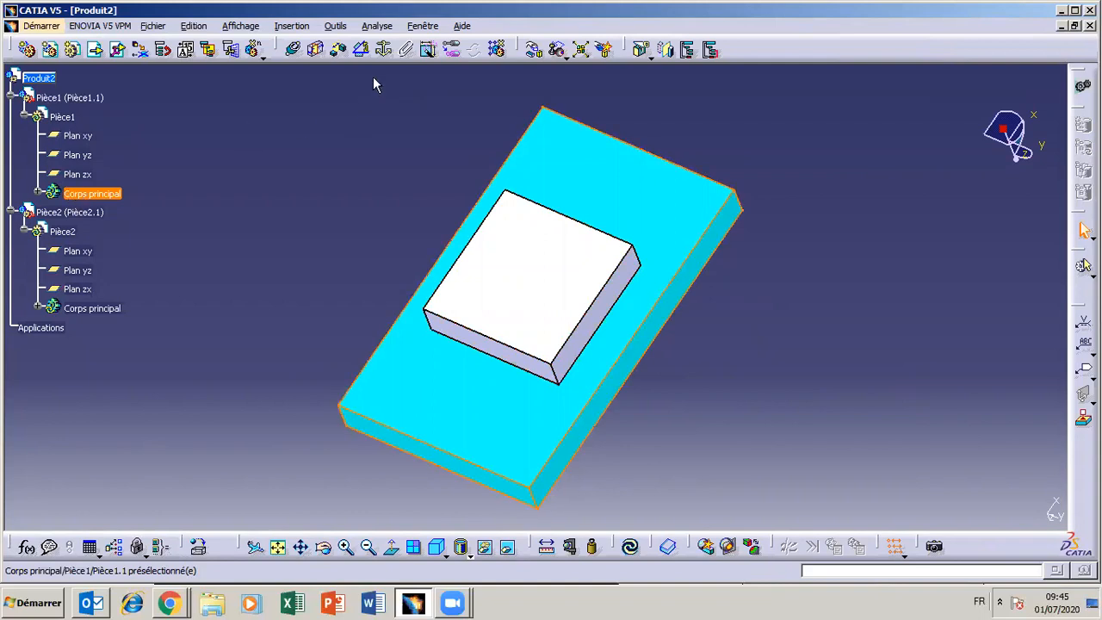
click(384, 50)
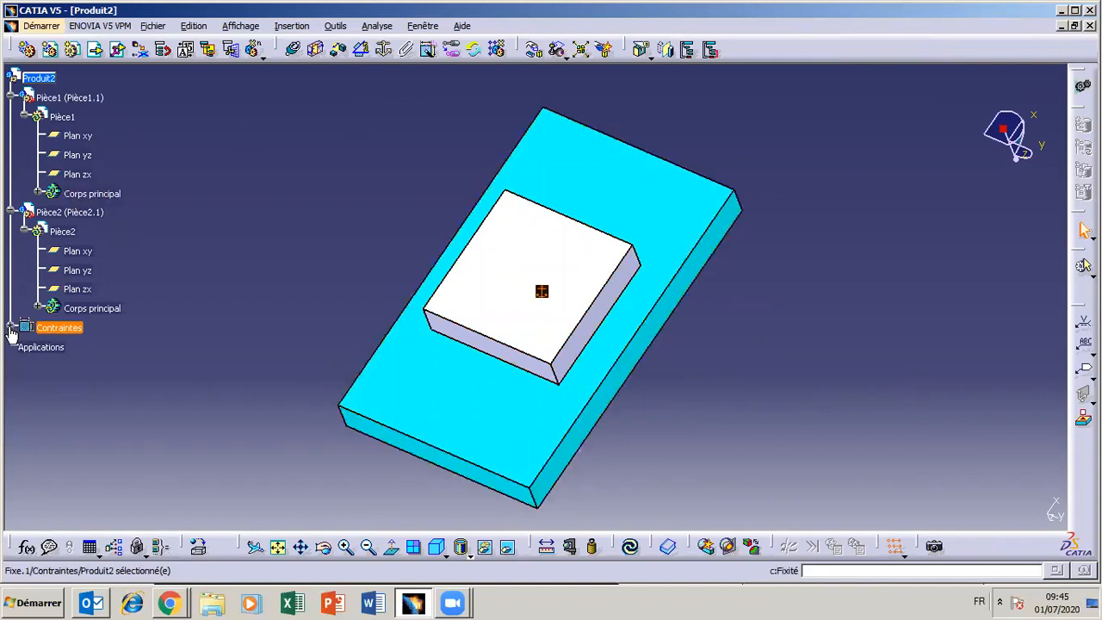
click(9, 327)
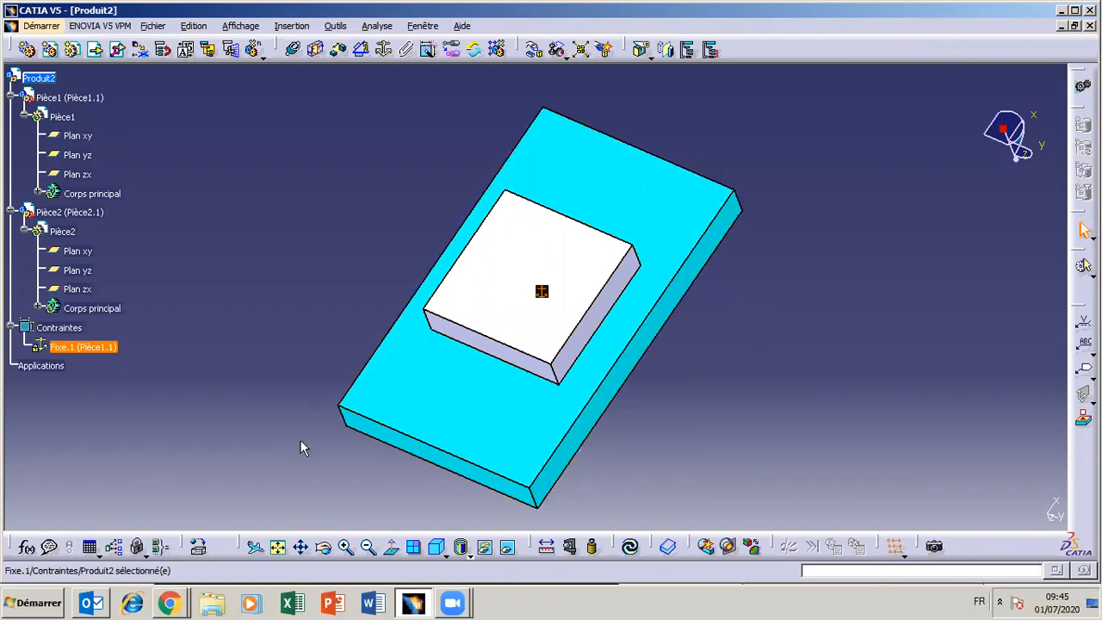
- Try translating Pièce2 along the X, Y and Z axes with the Manipulation command
click(323, 548)
drag(578, 430, 536, 401)
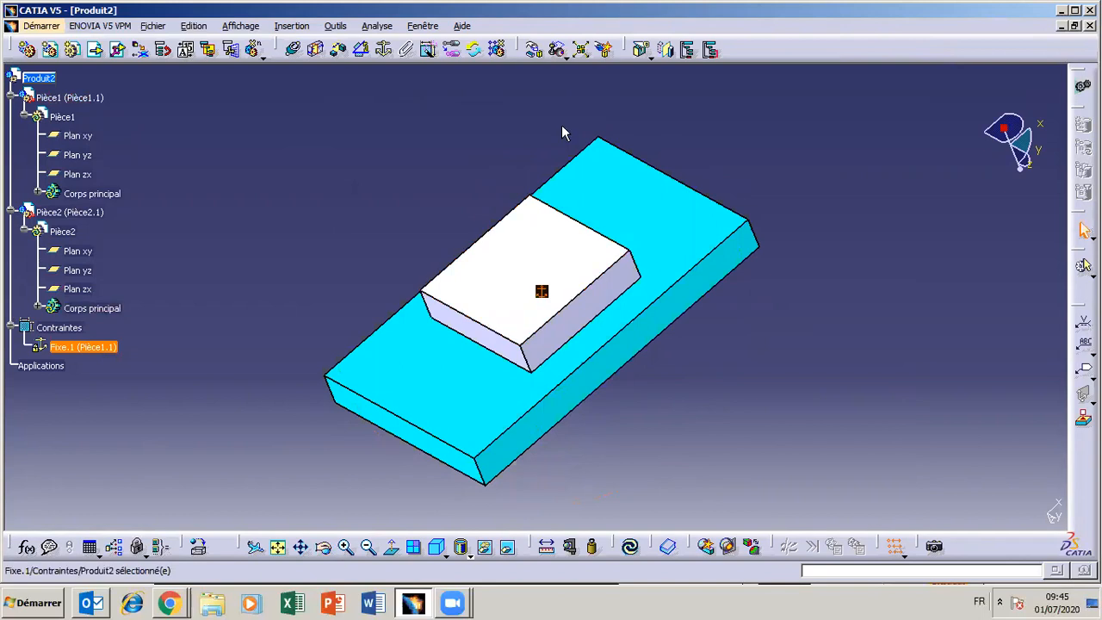
click(534, 49)
click(942, 417)
drag(560, 295, 586, 272)
click(977, 417)
click(1006, 418)
drag(532, 301, 558, 250)
- Try rotating Pièce2 around the Y and Z axes and cancel the manipulation
click(949, 460)
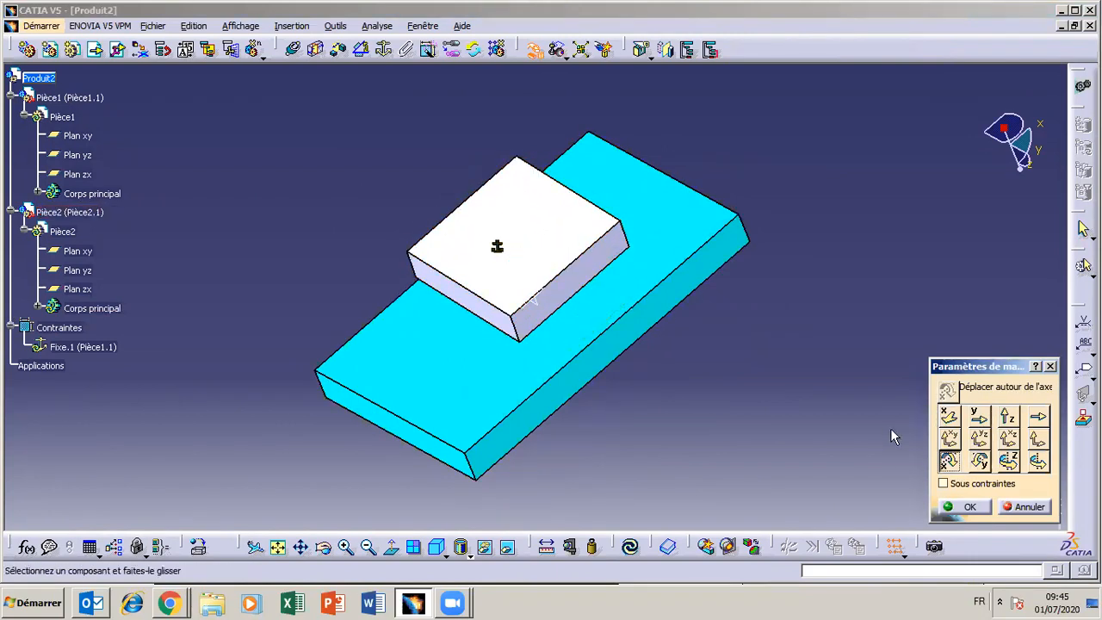
click(978, 460)
drag(603, 215, 467, 249)
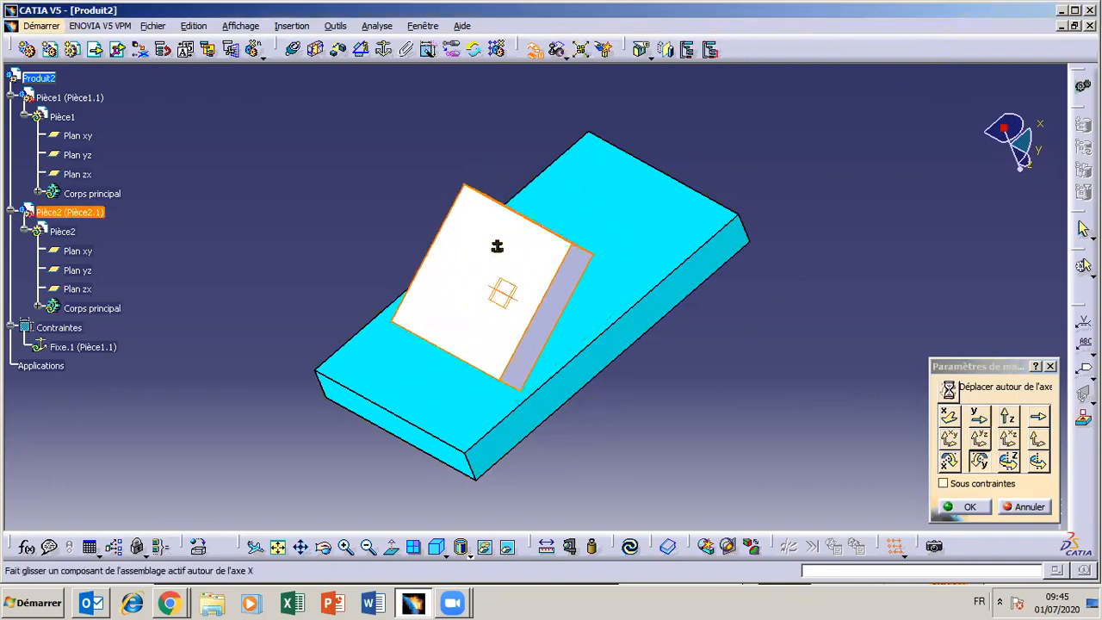
click(1008, 460)
drag(484, 340, 571, 299)
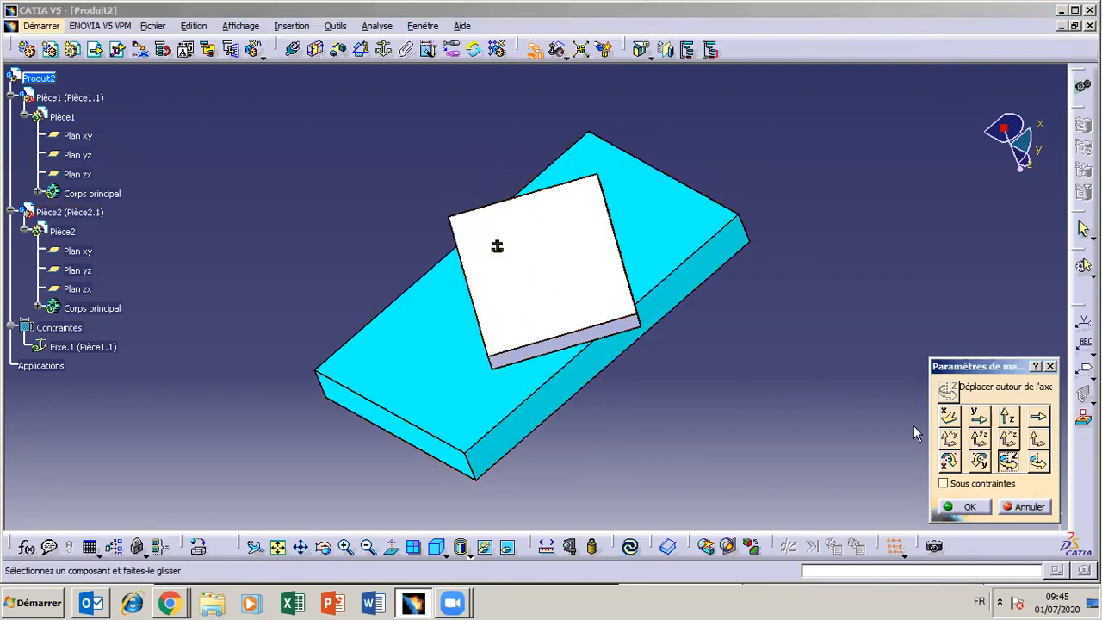
click(1021, 506)
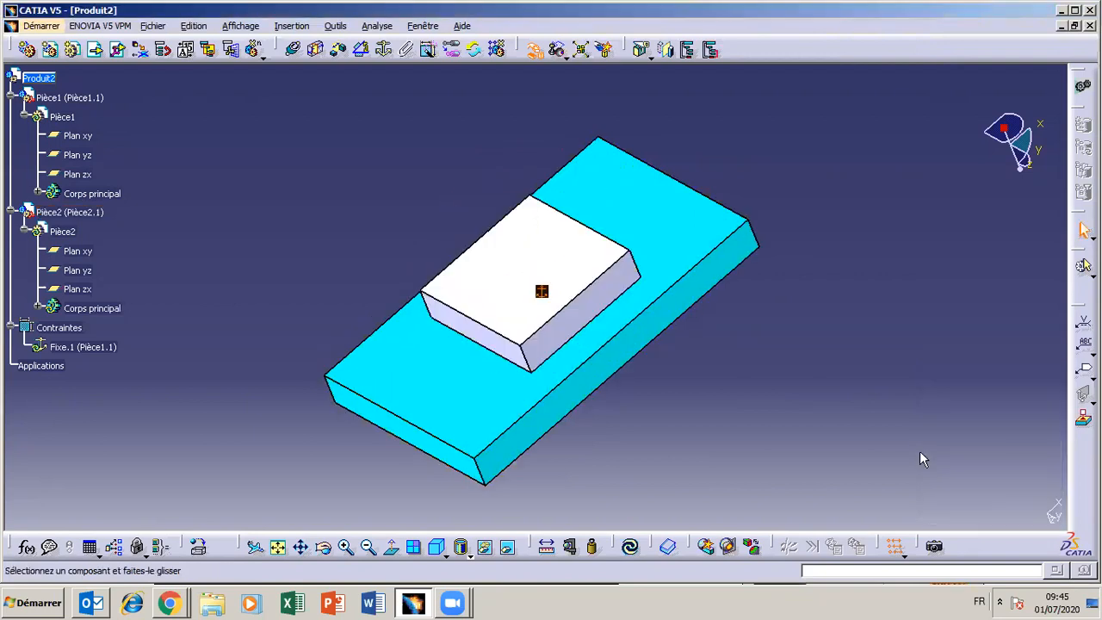
- Apply a Fix Together constraint (Fixité relative) between Pièce2 and the cyan plate Pièce1
click(329, 549)
drag(522, 493, 522, 523)
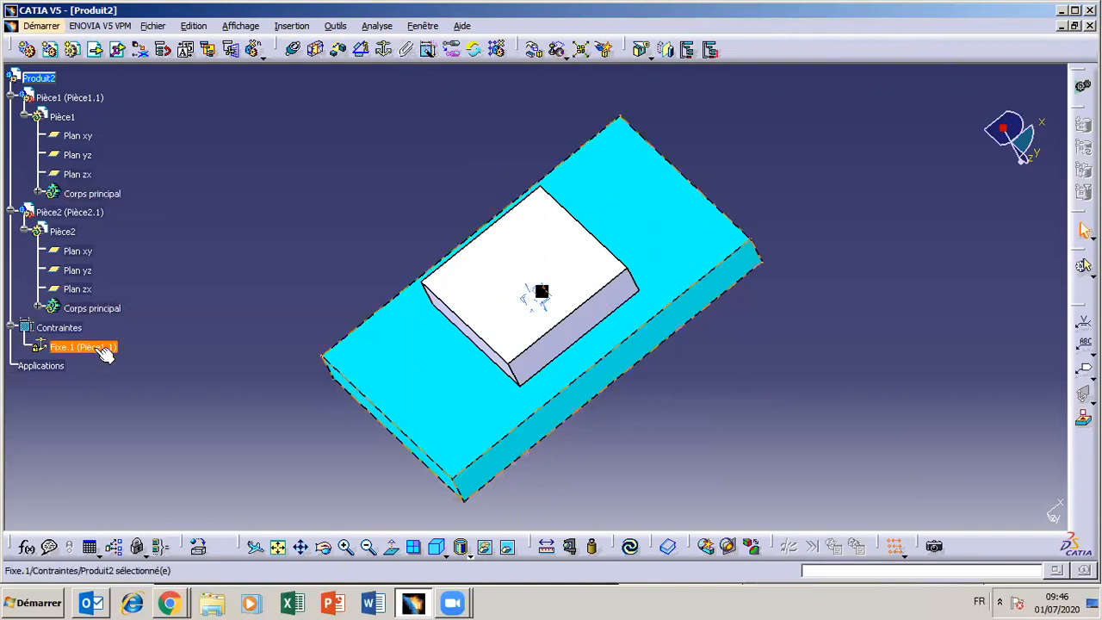
click(101, 314)
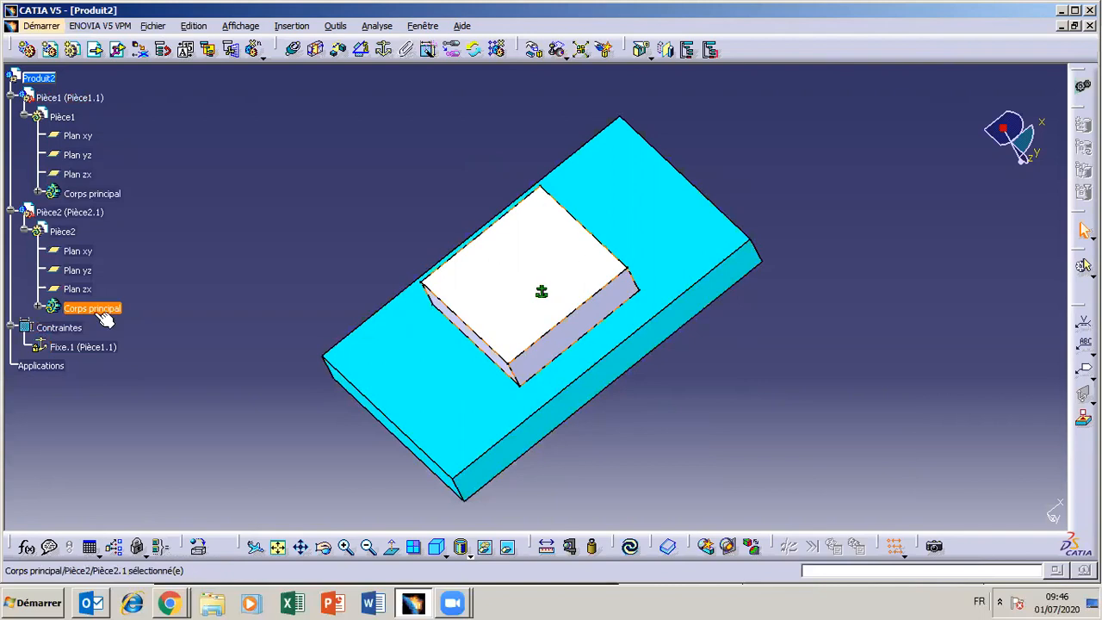
ctrl+click(102, 198)
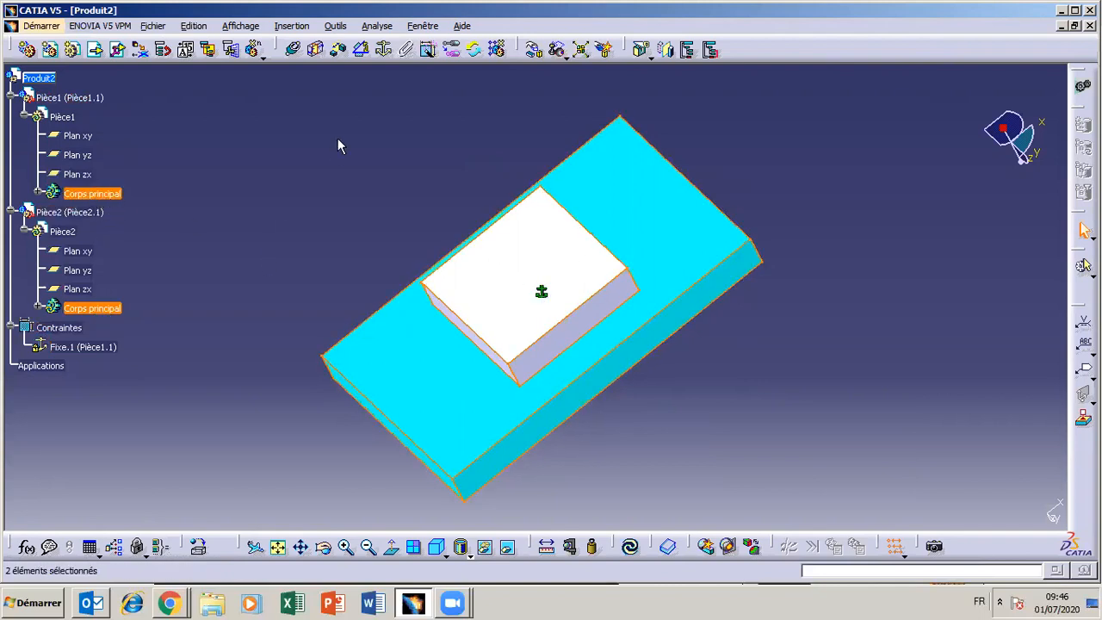
click(406, 51)
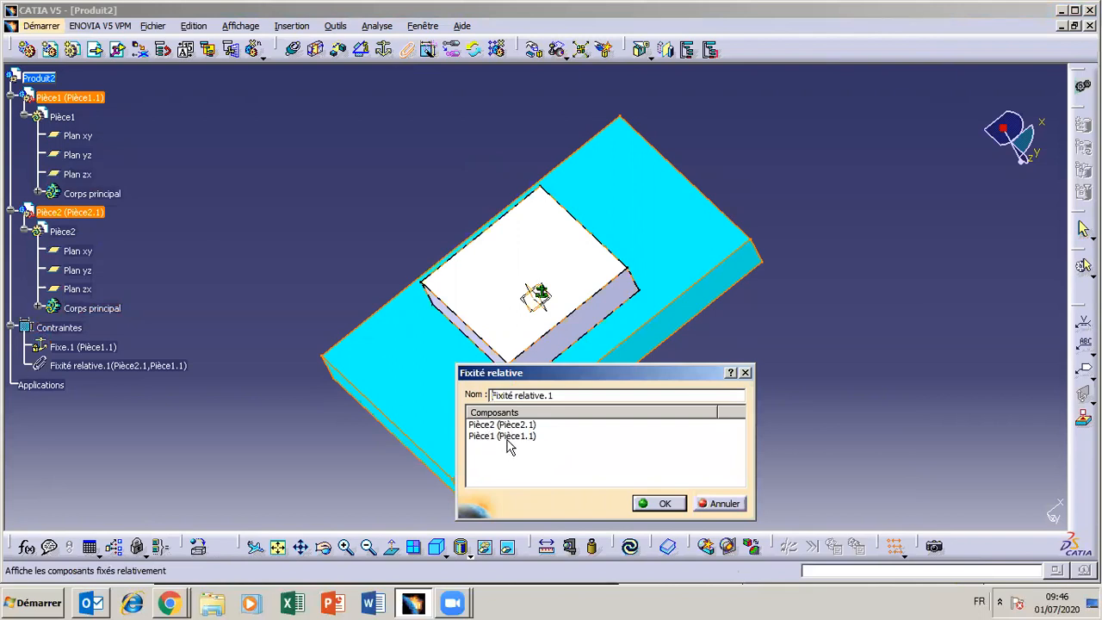
click(661, 503)
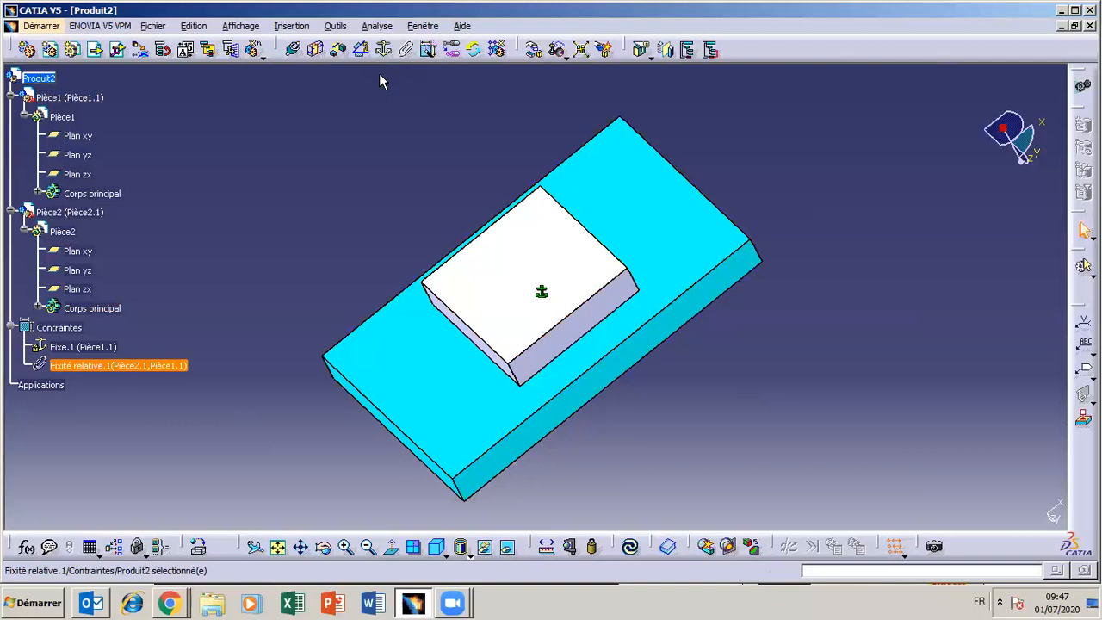
click(406, 50)
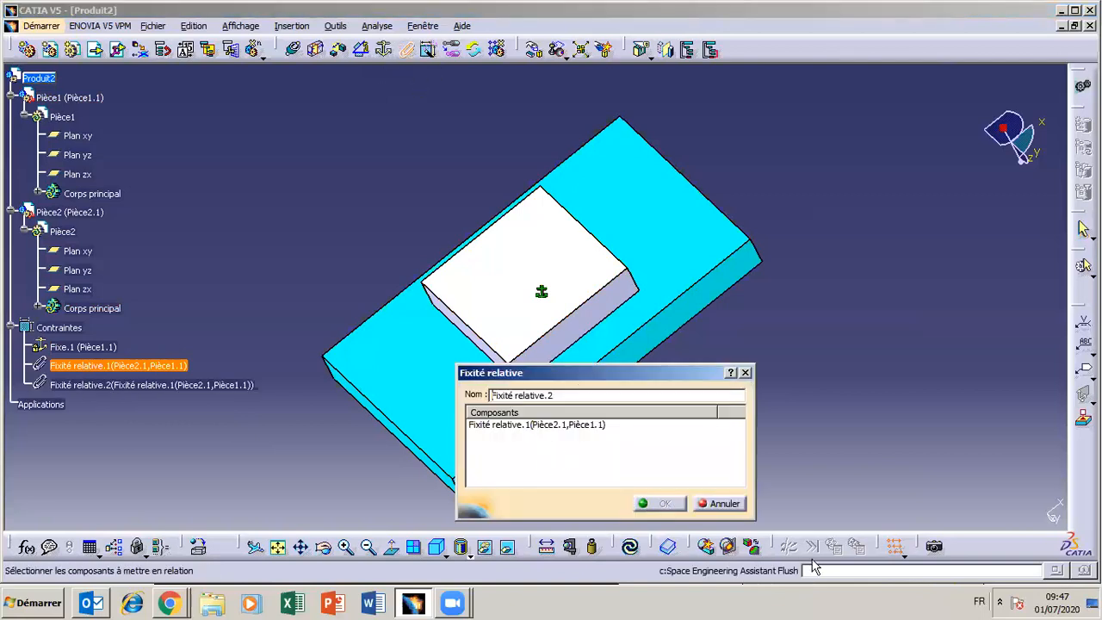
click(721, 504)
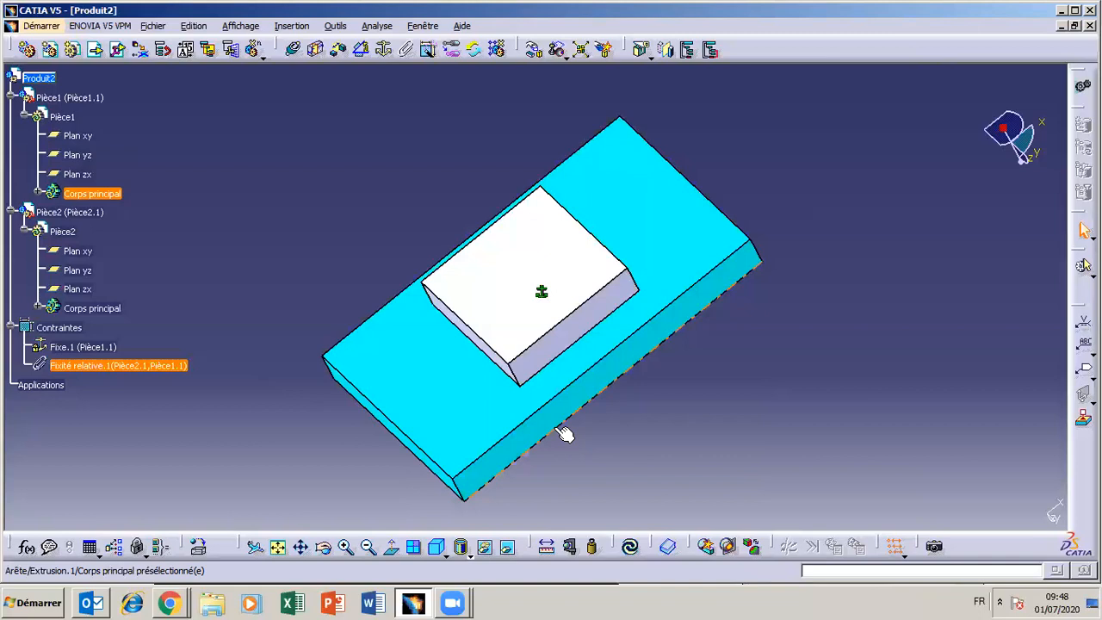
click(328, 551)
drag(561, 495, 590, 451)
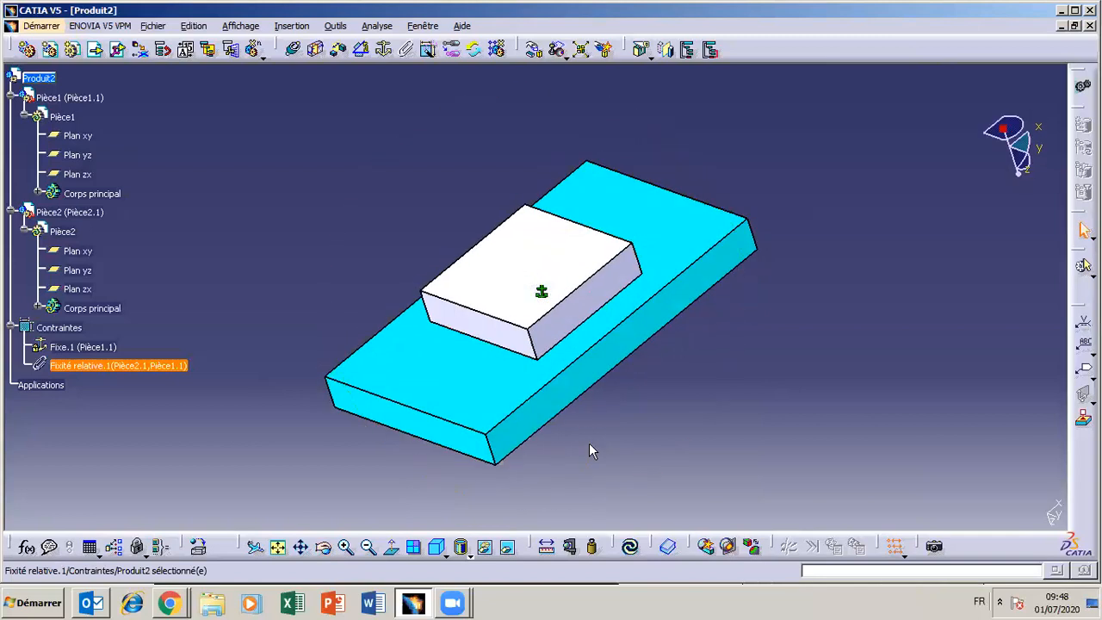
click(404, 52)
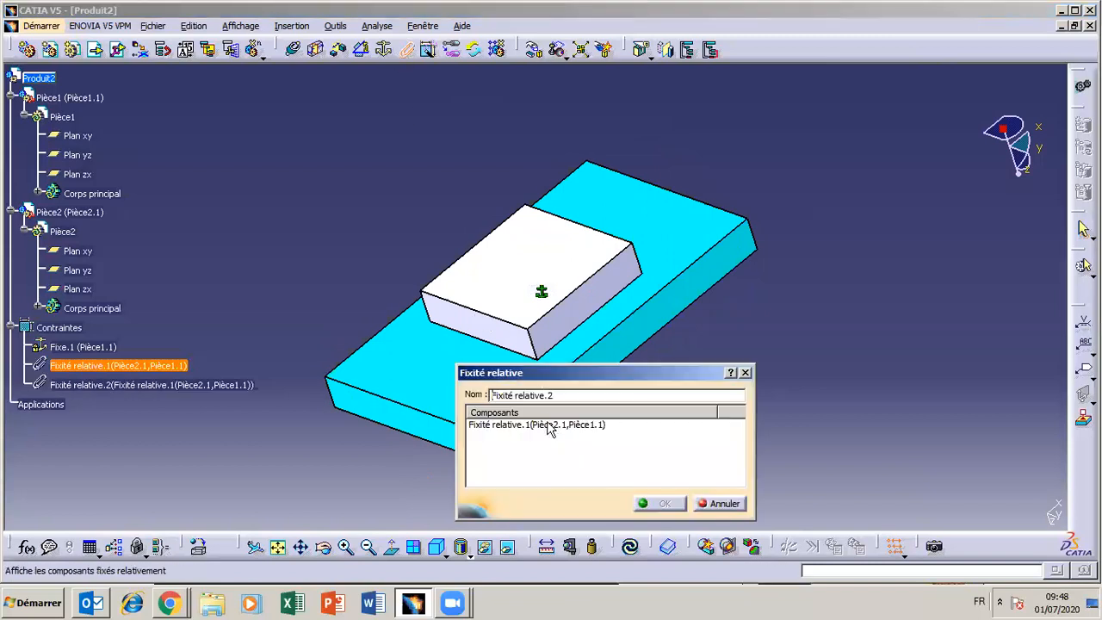
click(705, 509)
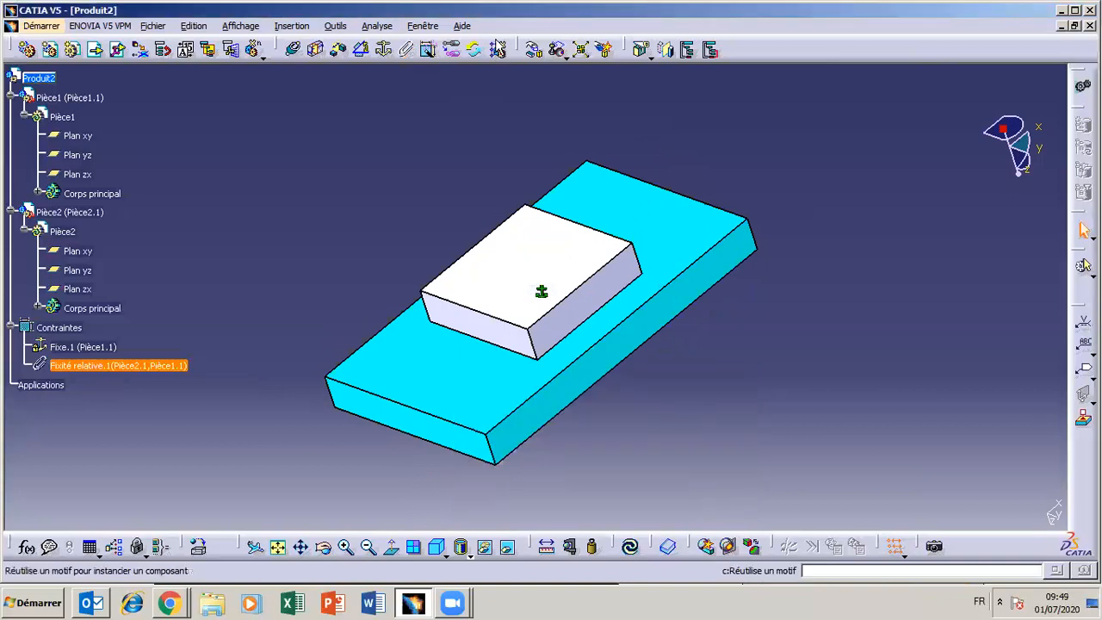
- Try translating the parts along the X, Y and Z axes with the Manipulation command, respecting the constraints
click(533, 51)
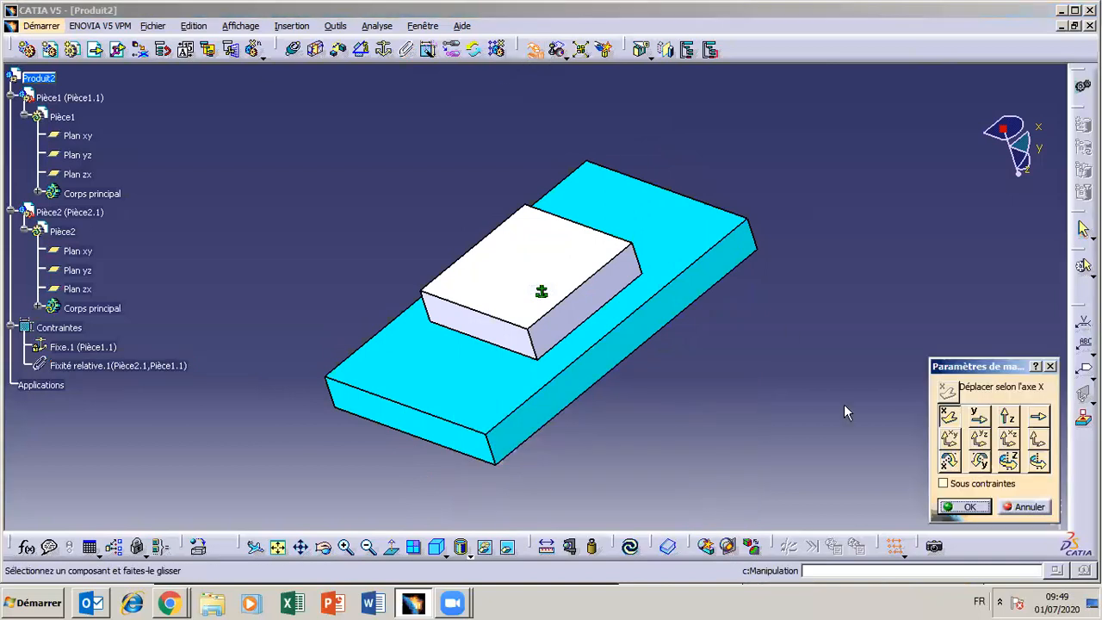
click(943, 485)
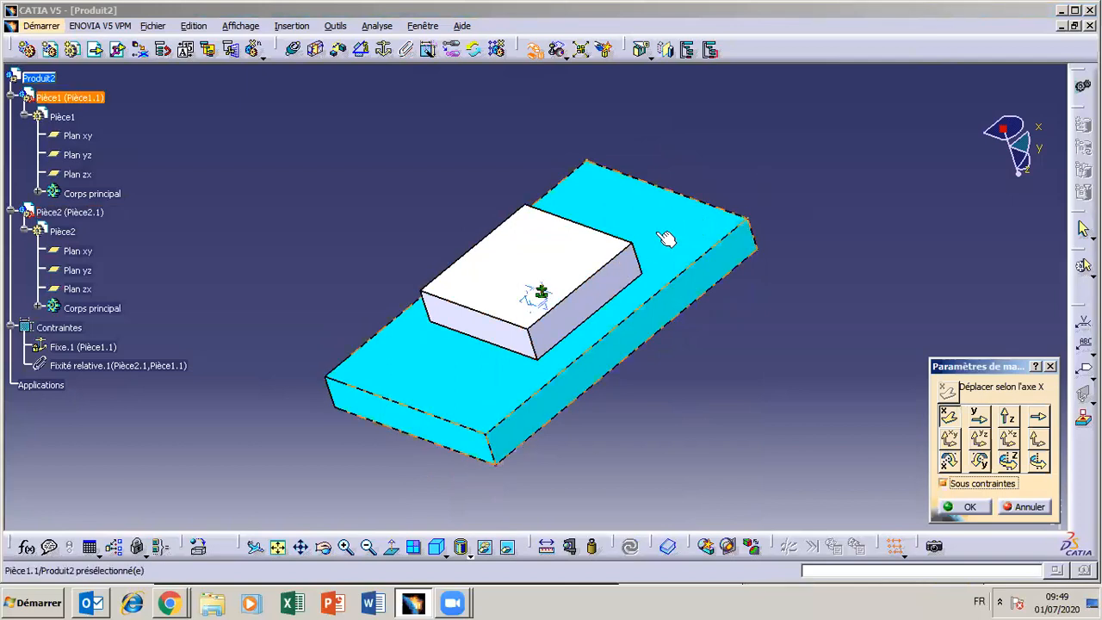
click(978, 419)
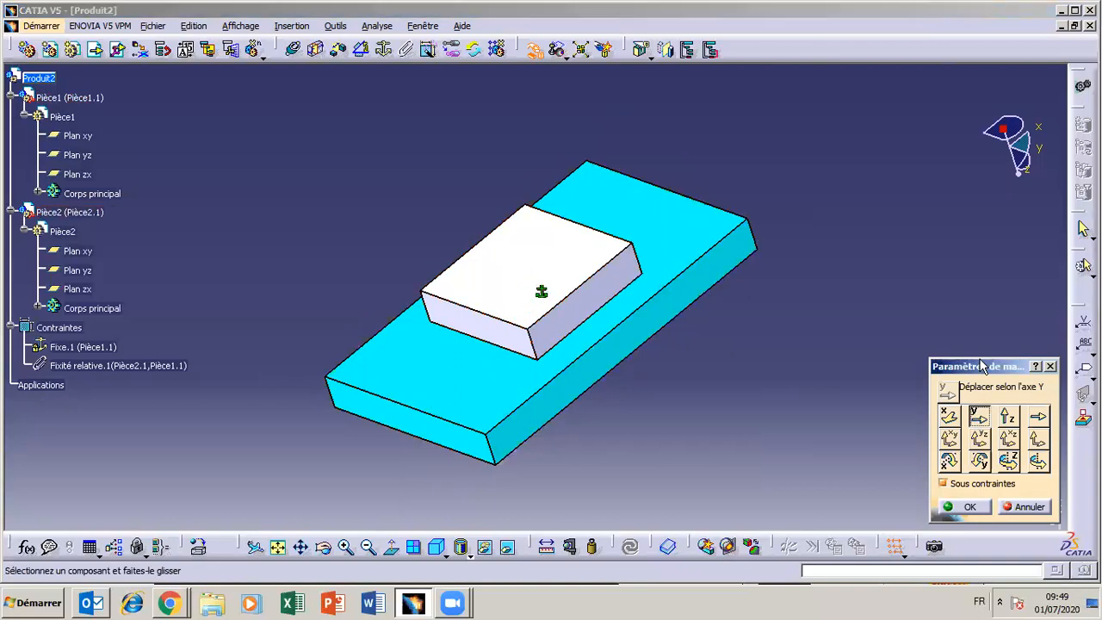
click(1007, 417)
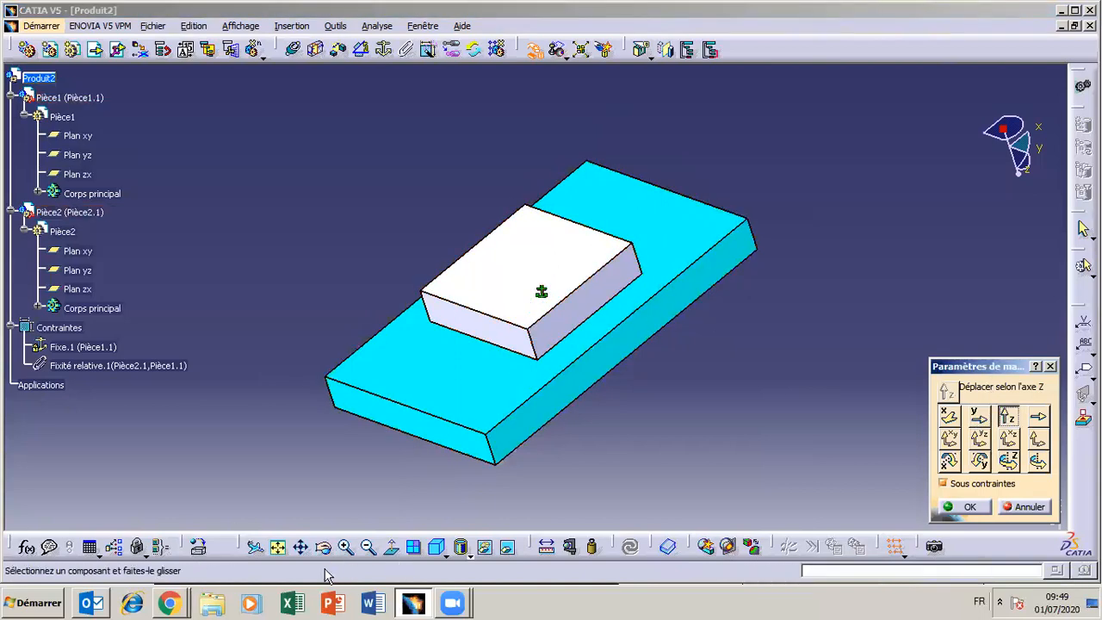
click(428, 605)
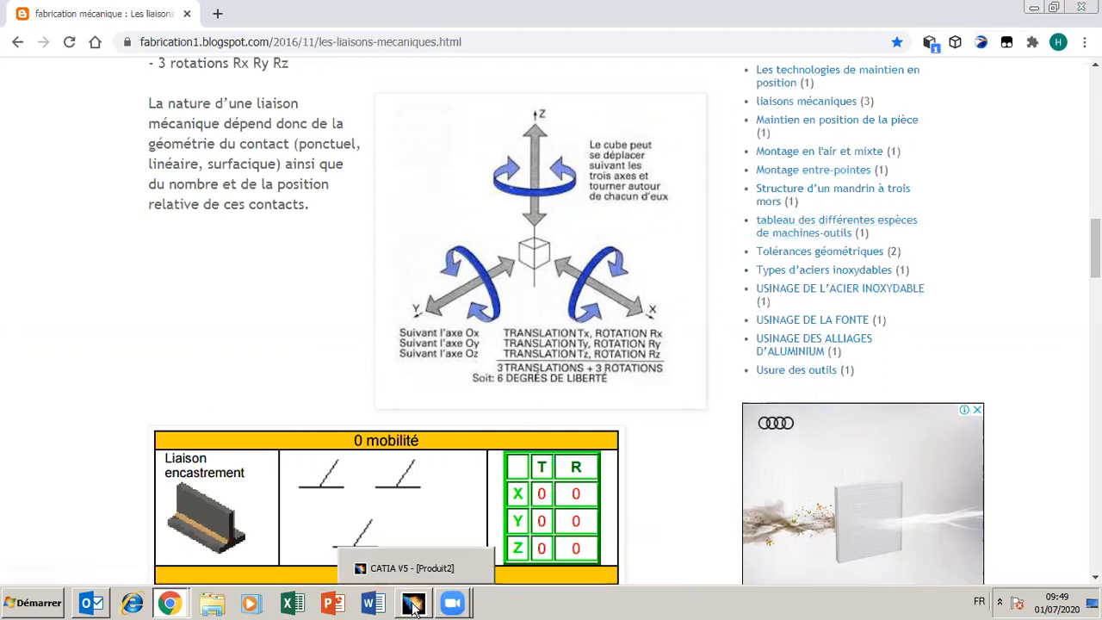
click(413, 605)
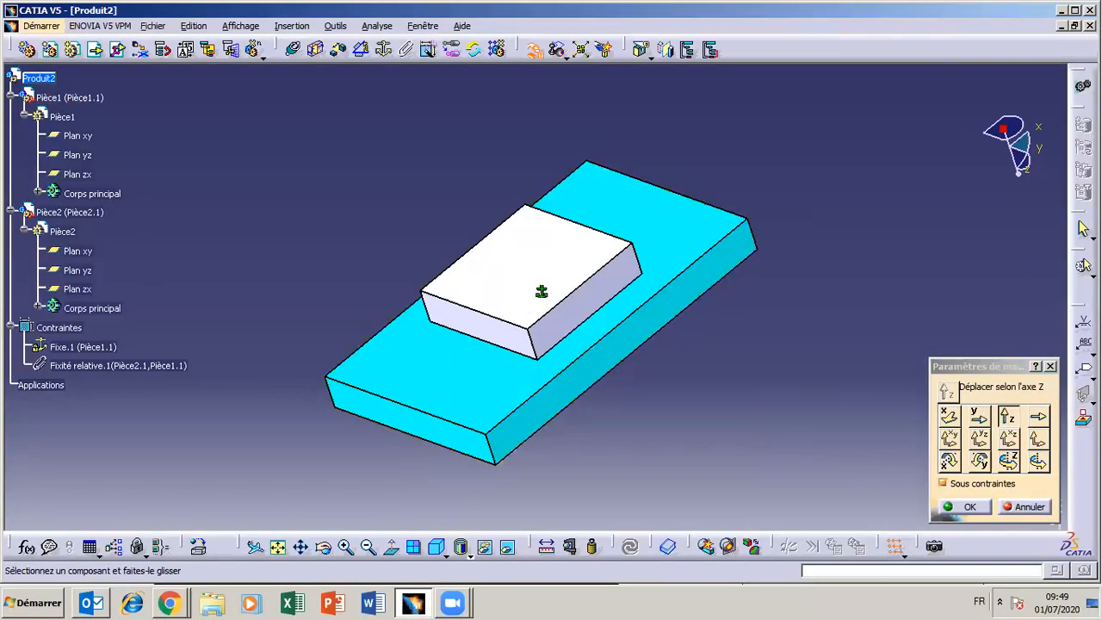
- Try rotating Pièce2 around the X, Y and Z axes under constraints and close the manipulation
click(948, 463)
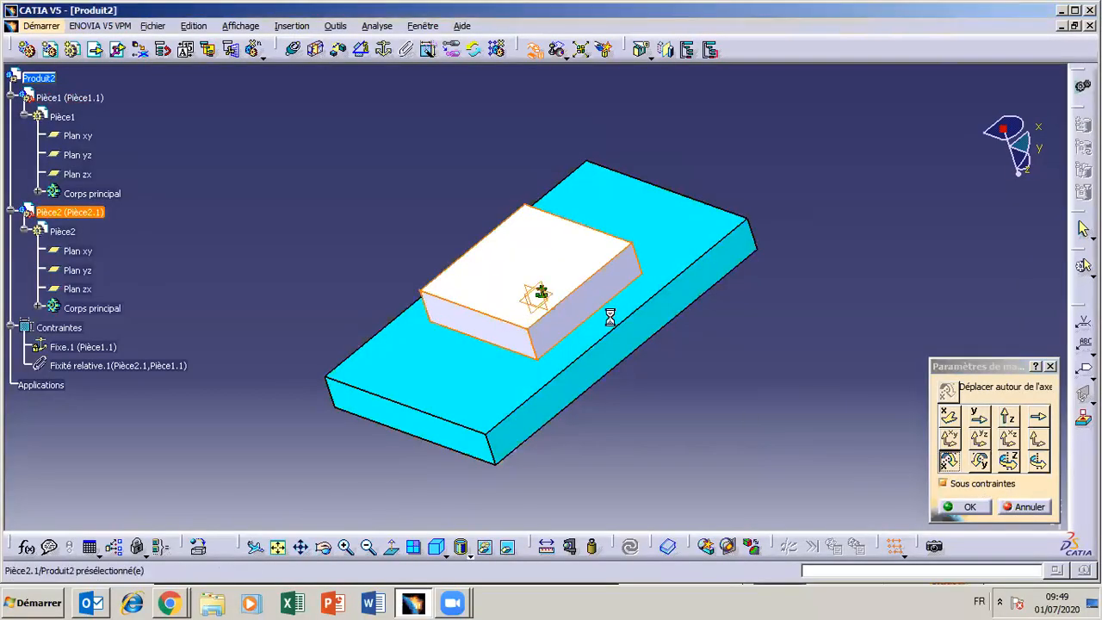
click(980, 462)
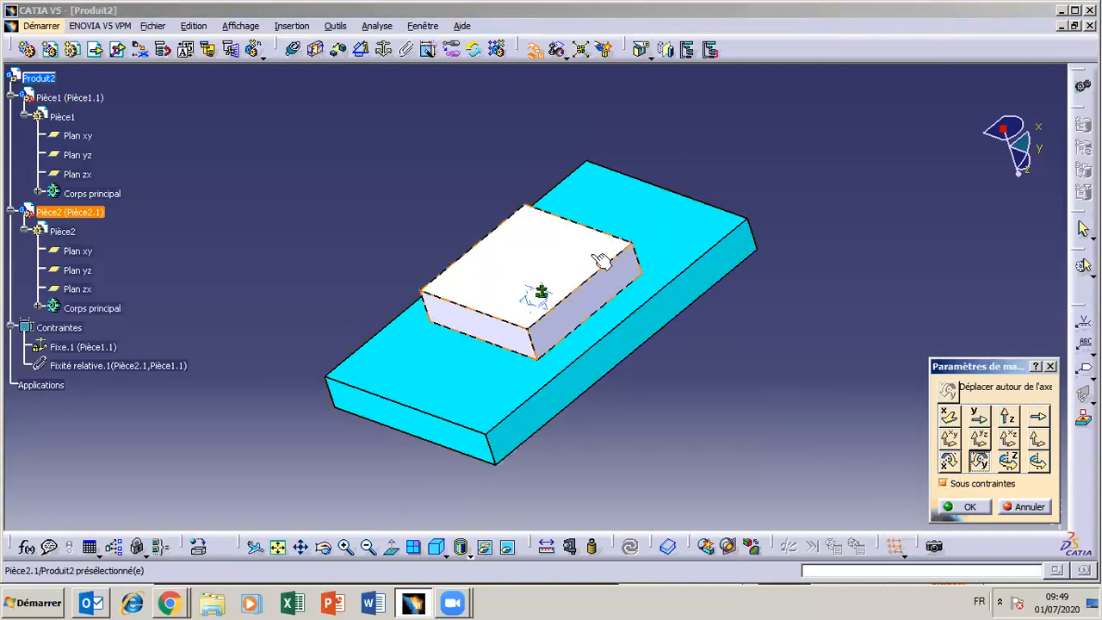
click(1008, 462)
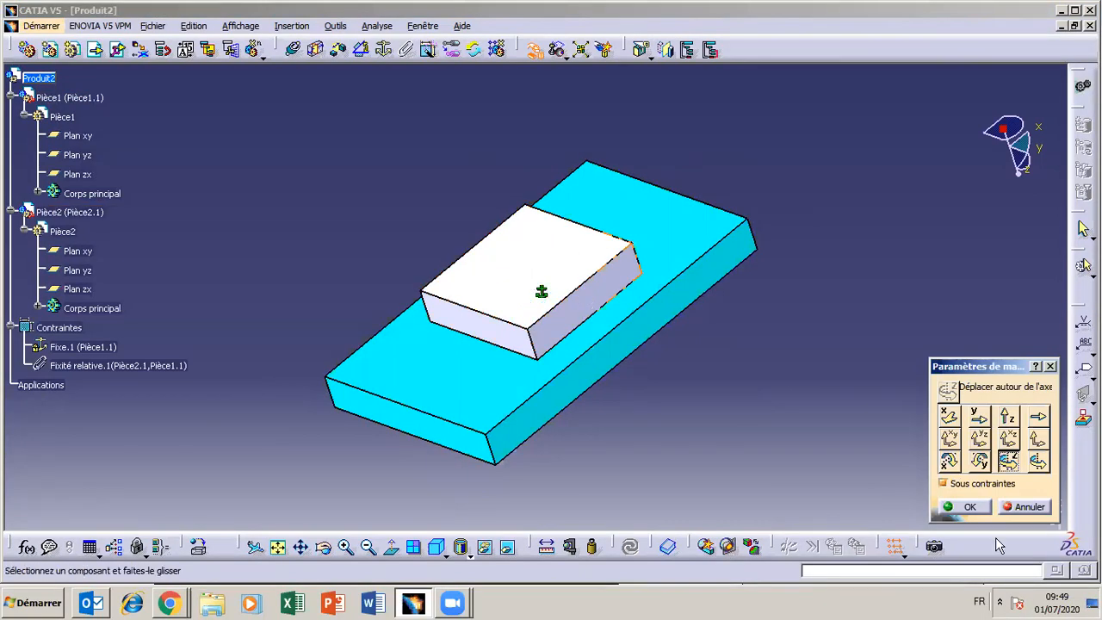
click(970, 506)
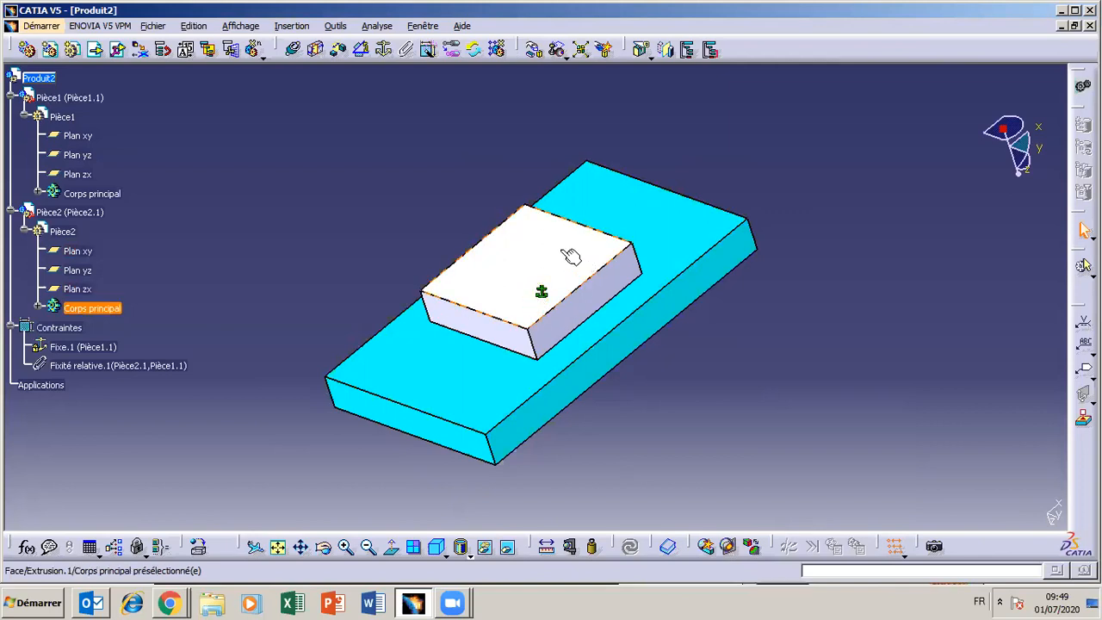
- Activate Pièce2 and sketch a circle about 20 mm in diameter on its upper face, centred at H -20 mm, V 20 mm
double_click(563, 258)
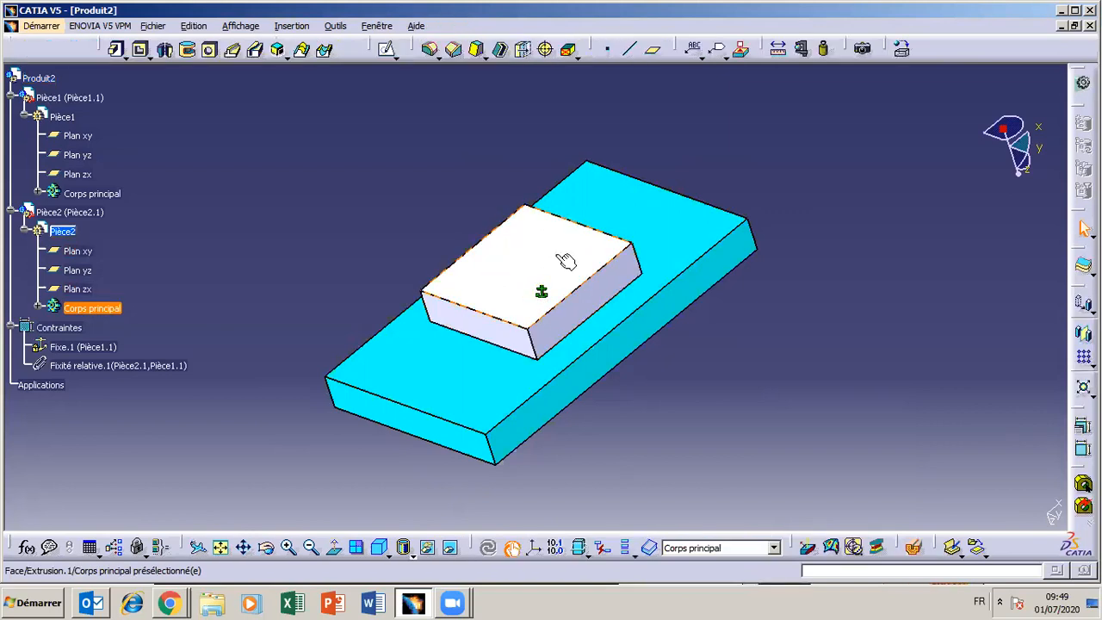
click(551, 270)
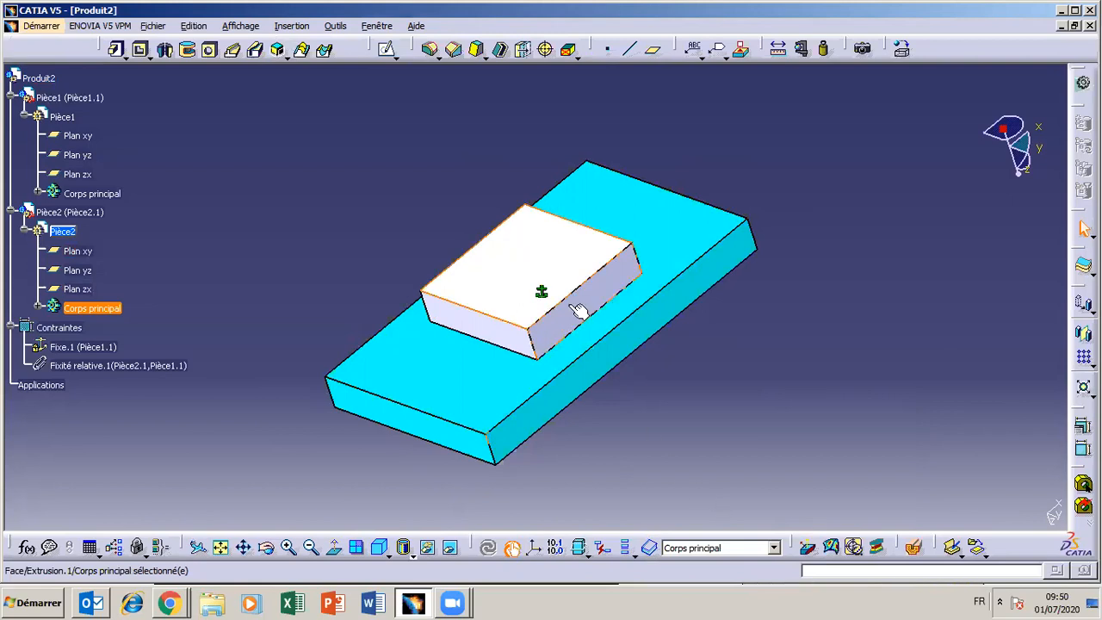
click(692, 399)
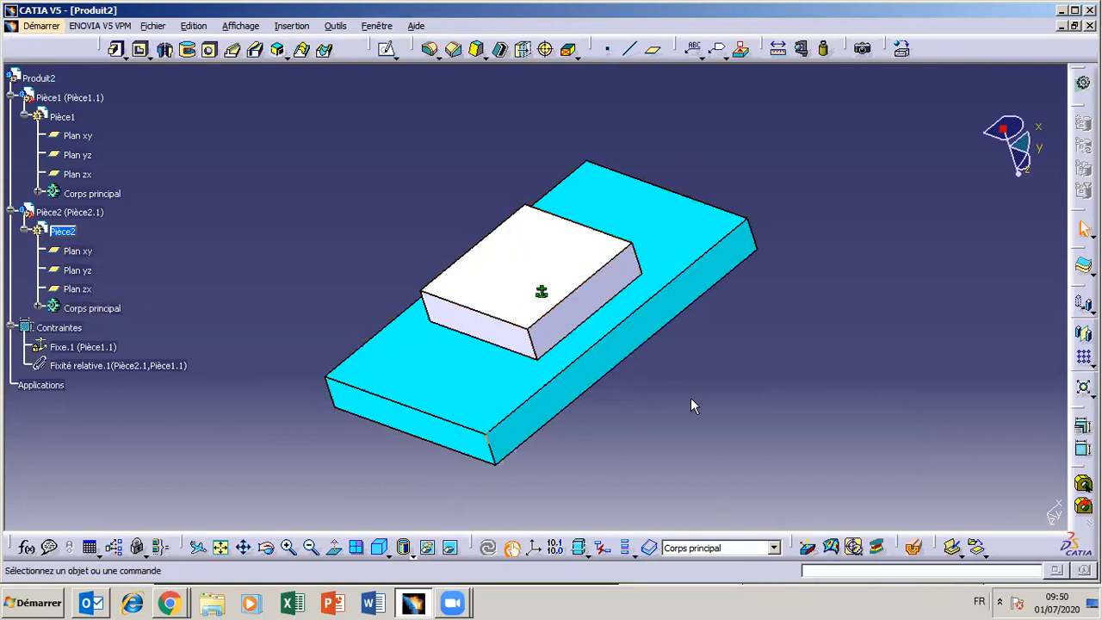
click(581, 258)
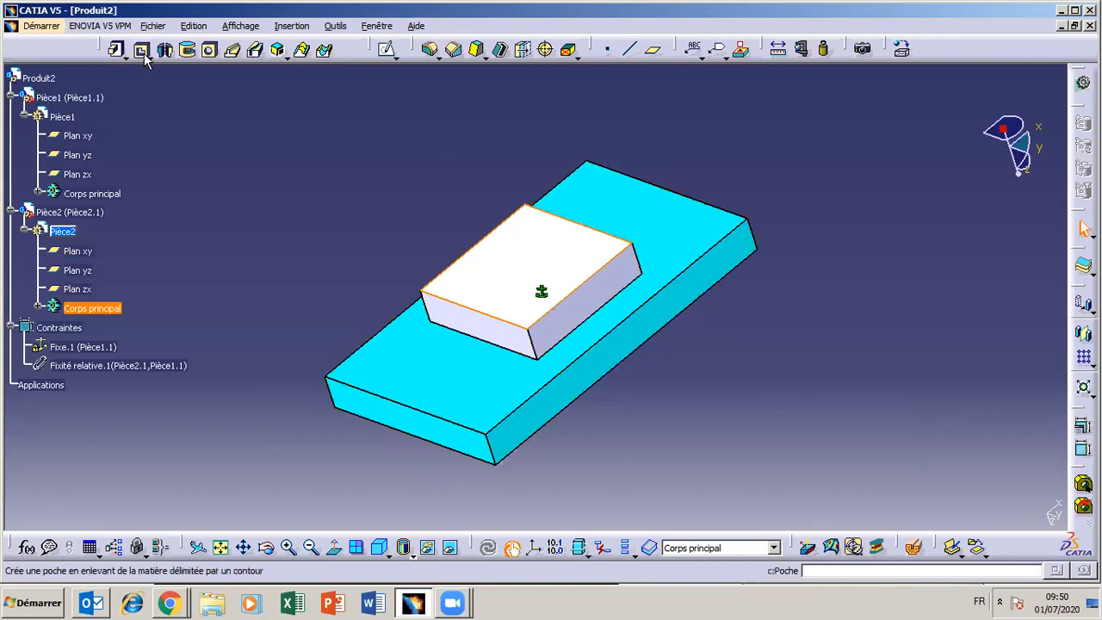
click(385, 49)
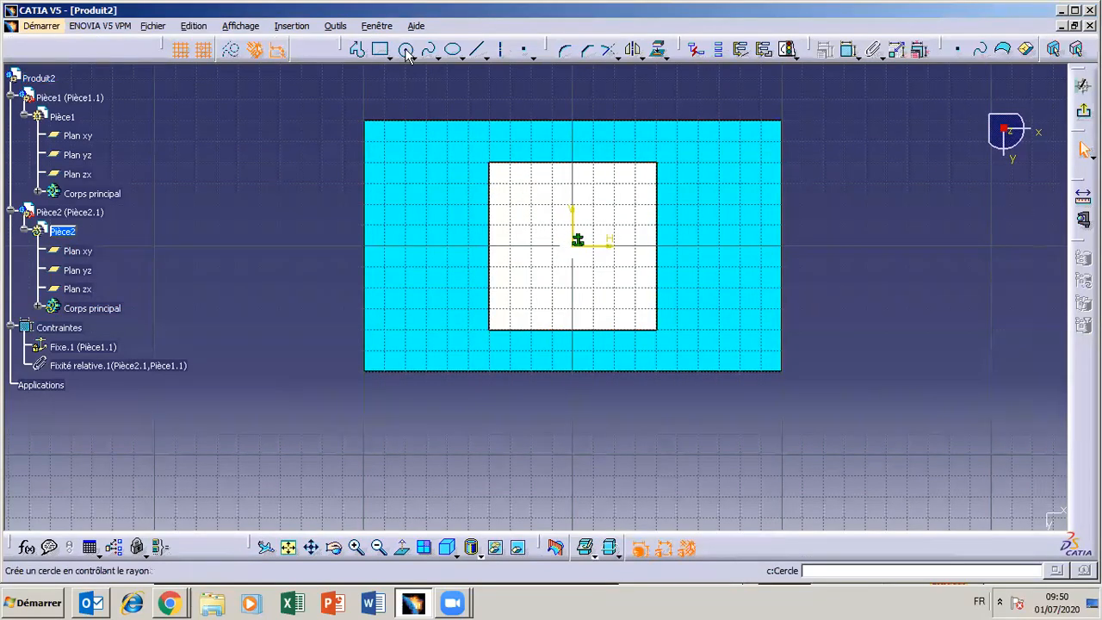
click(407, 49)
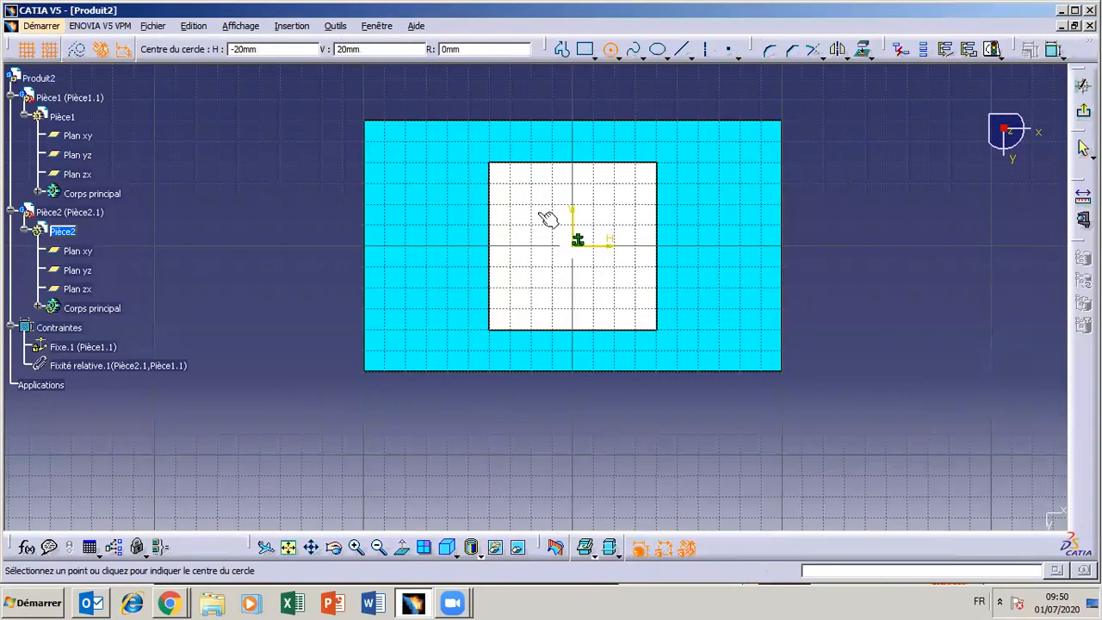
click(549, 223)
click(543, 225)
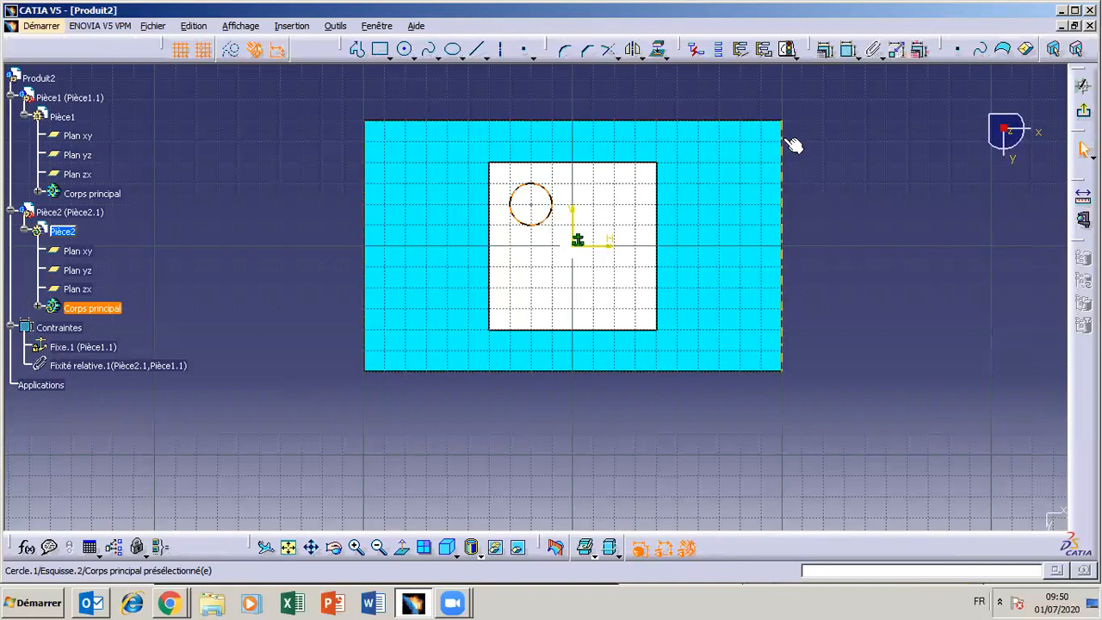
- Dimension the circle's diameter as 20 mm
click(848, 52)
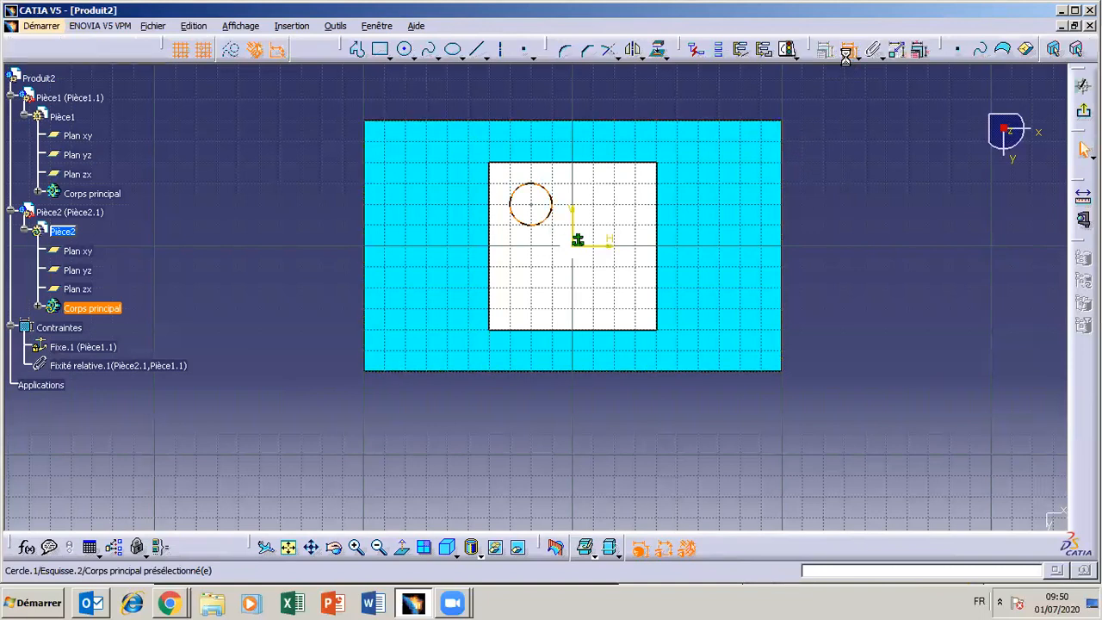
click(566, 149)
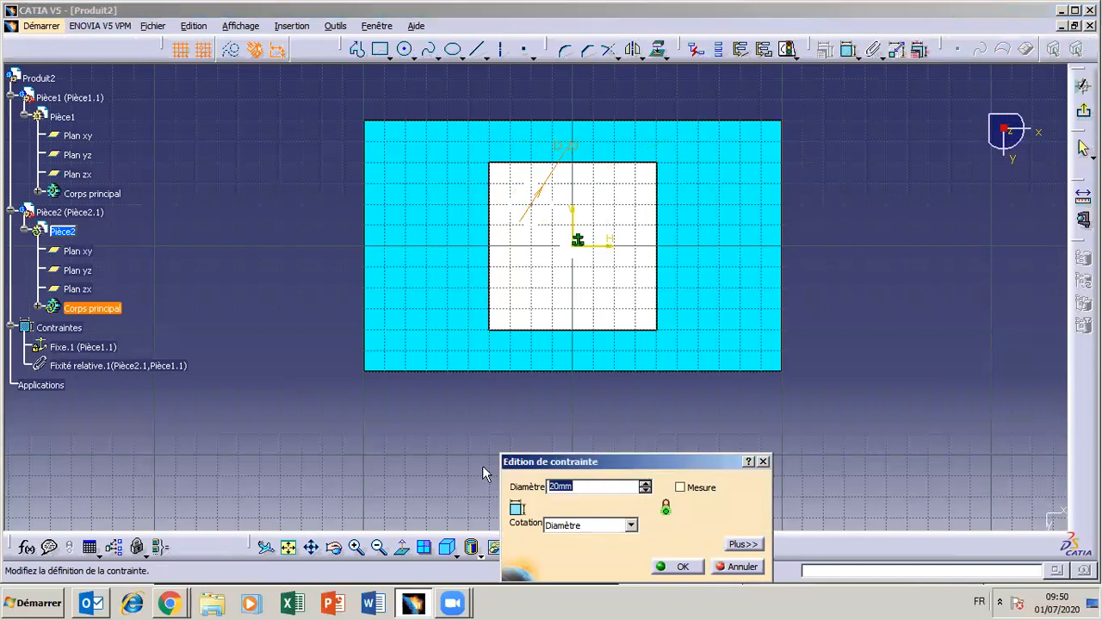
click(680, 566)
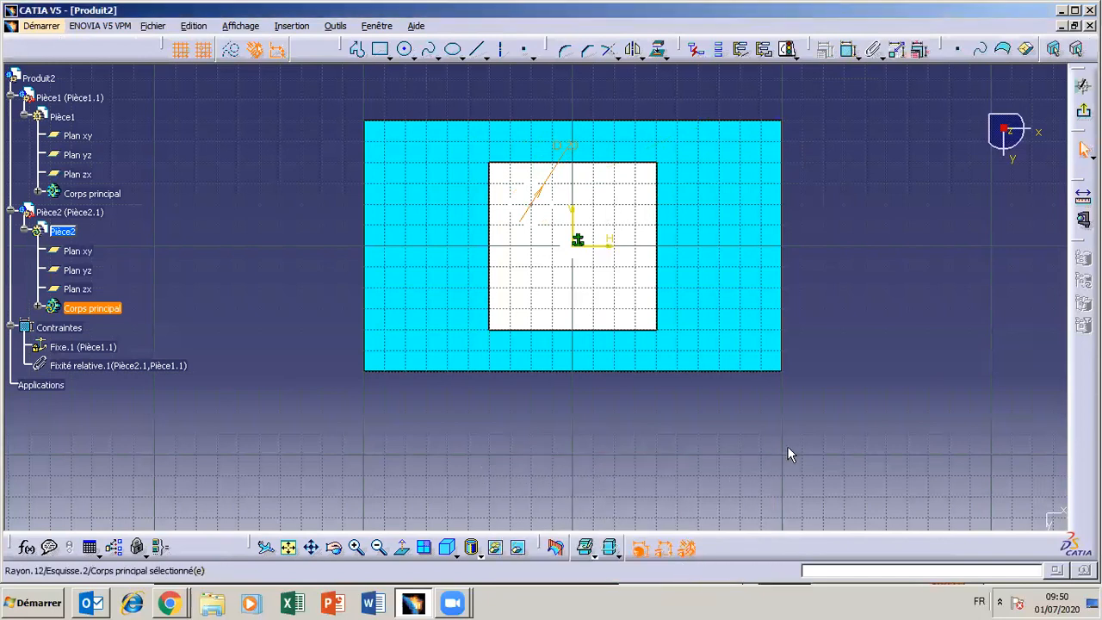
- Dimension the vertical distance between the circle's centre and the sketch's H axis
click(848, 53)
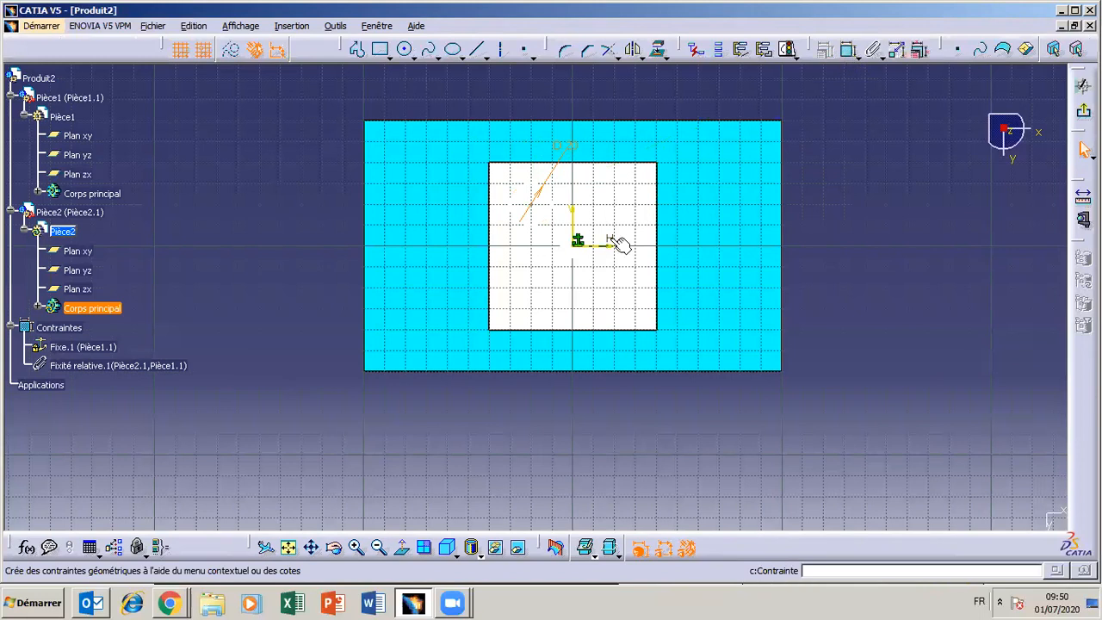
click(848, 51)
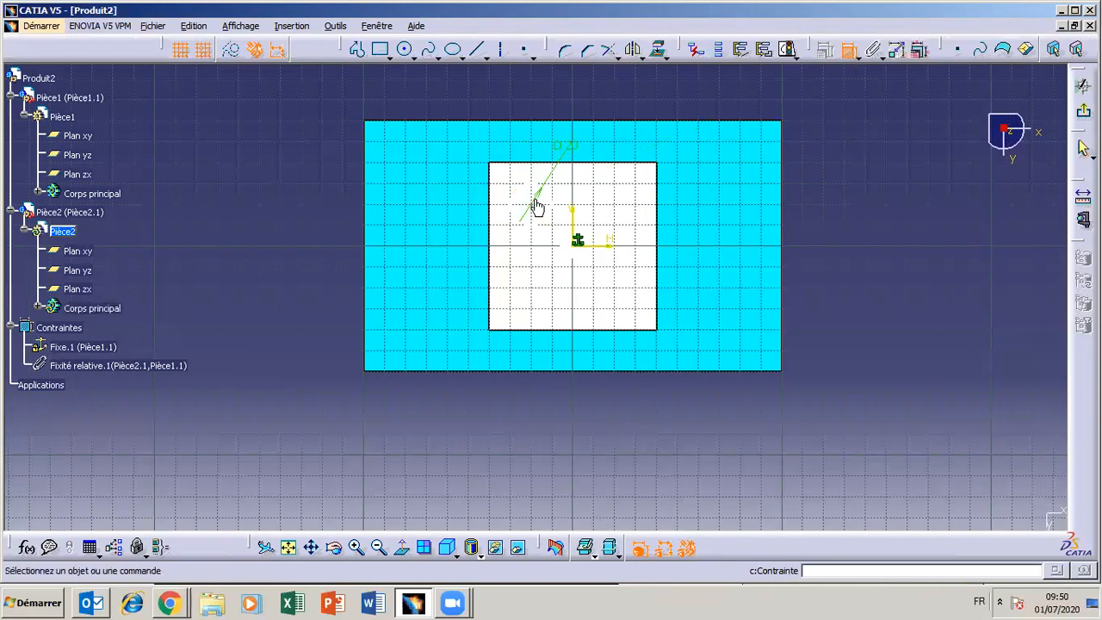
click(605, 246)
click(834, 244)
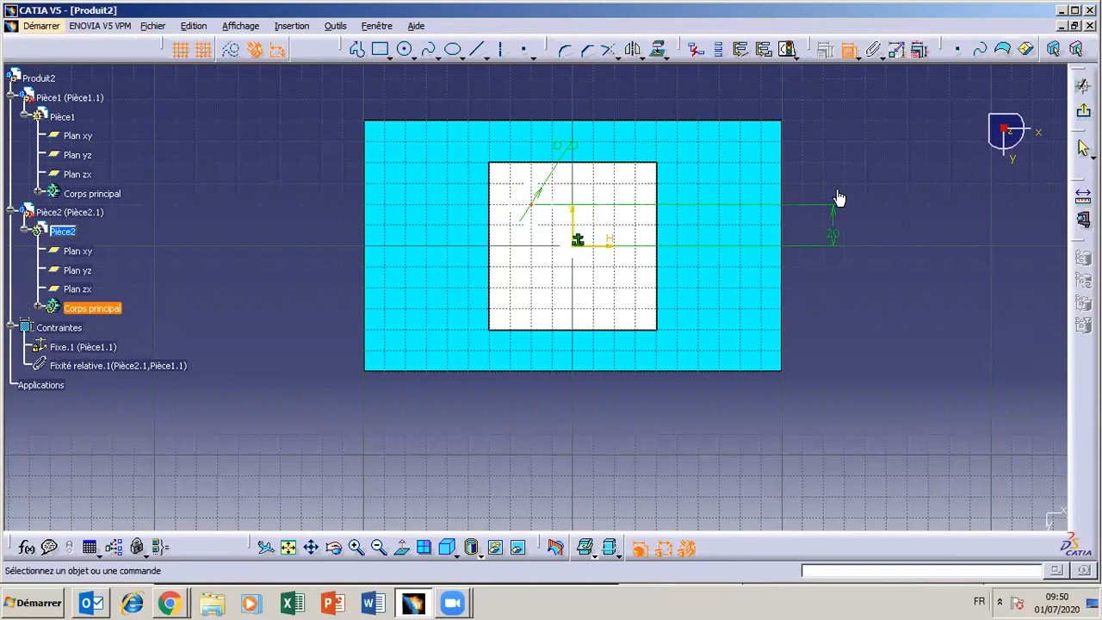
- Dimension the horizontal distance between the circle's centre and the V axis, placing the dimension above the plate
click(530, 213)
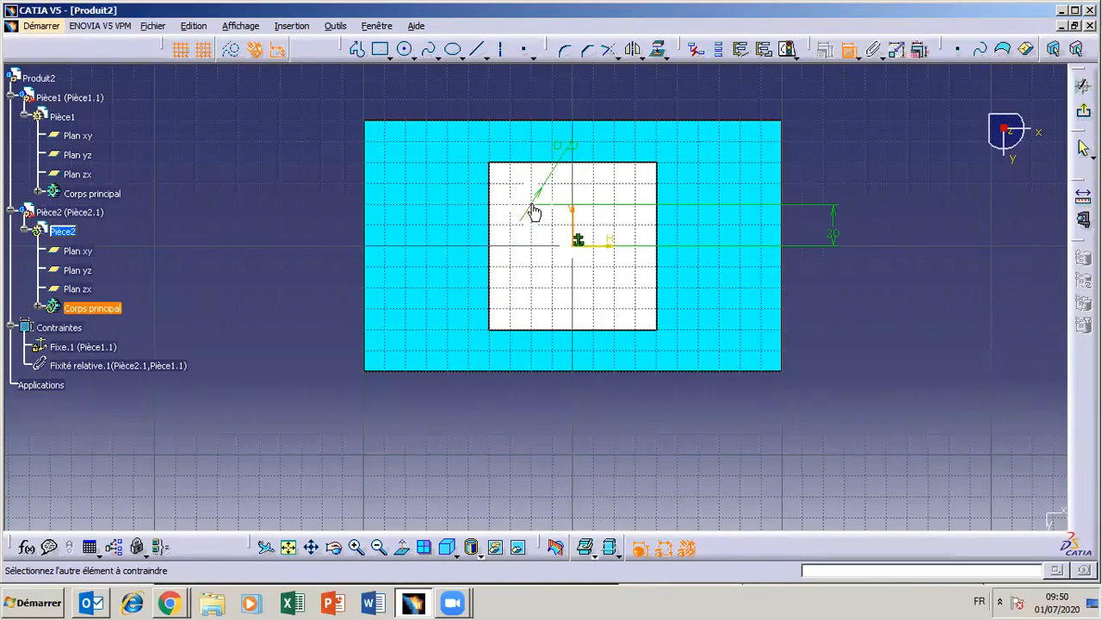
click(359, 546)
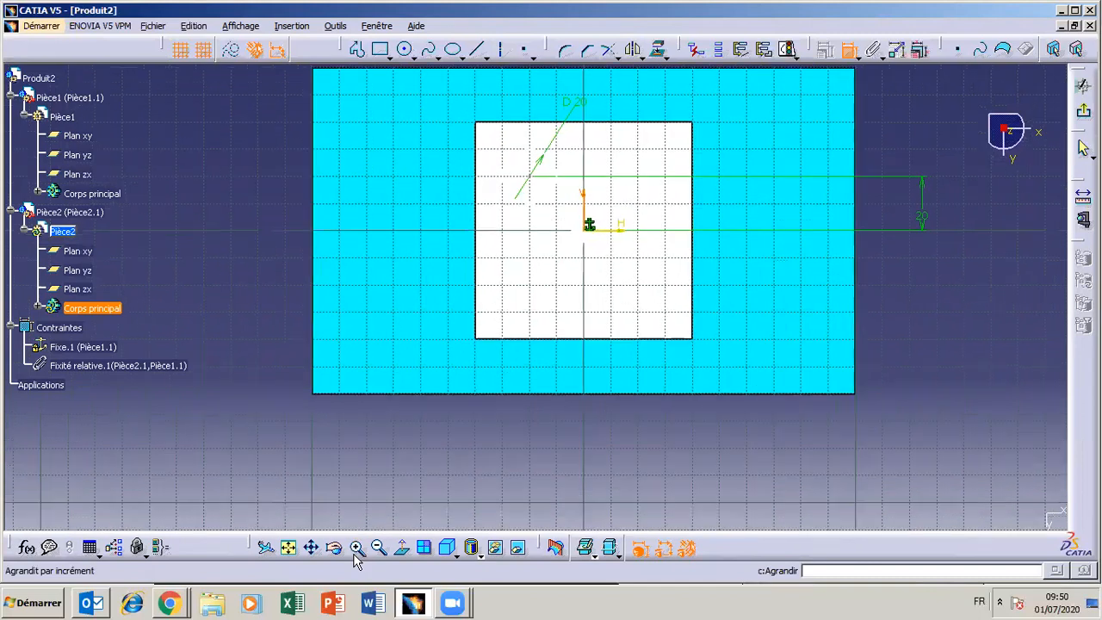
click(313, 552)
drag(544, 296, 502, 407)
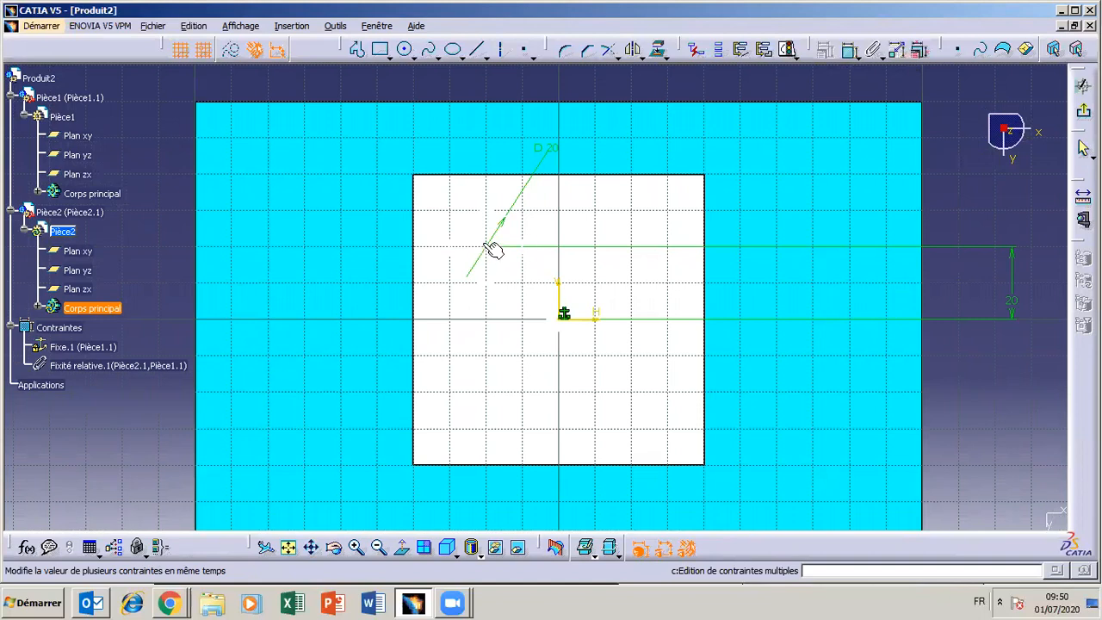
click(564, 297)
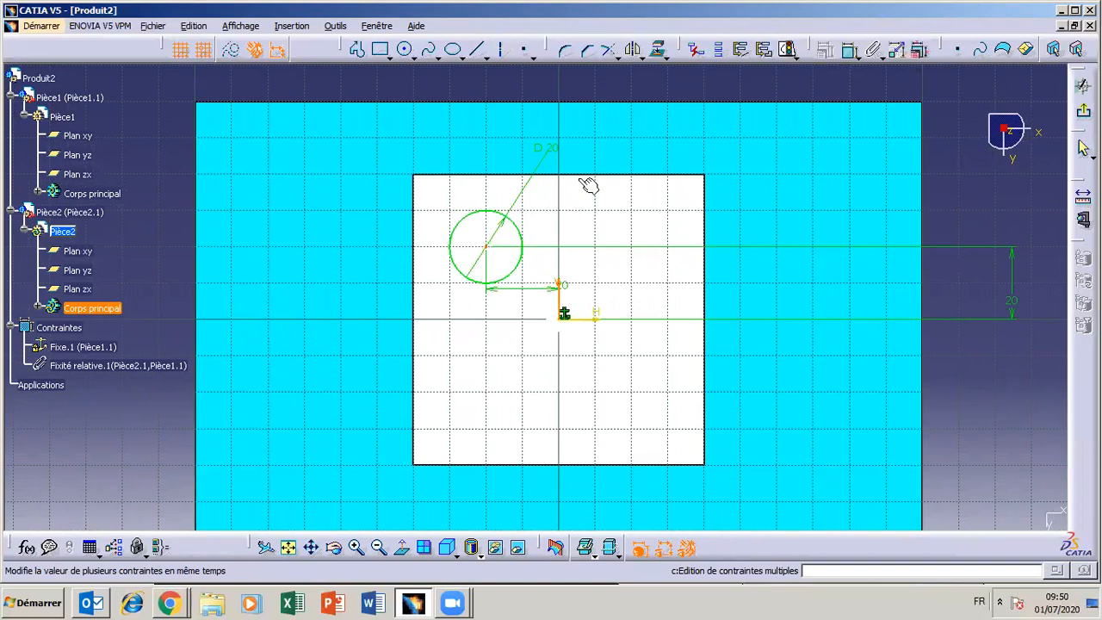
click(570, 88)
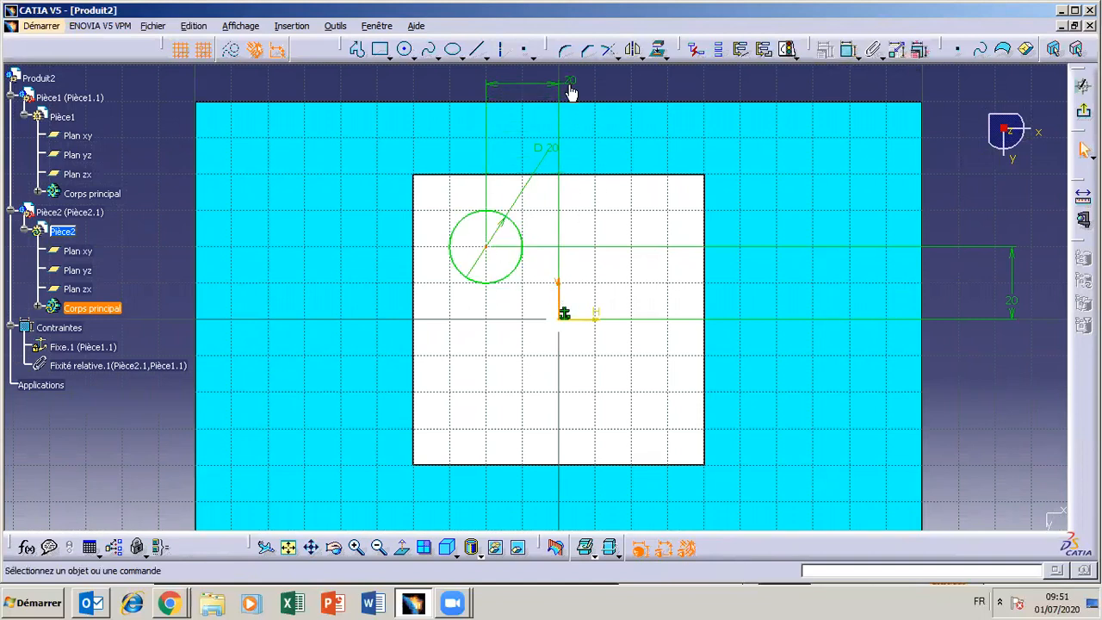
- Exit the sketch and cut the circle into Pièce2 as a pocket 20 mm deep
click(1083, 111)
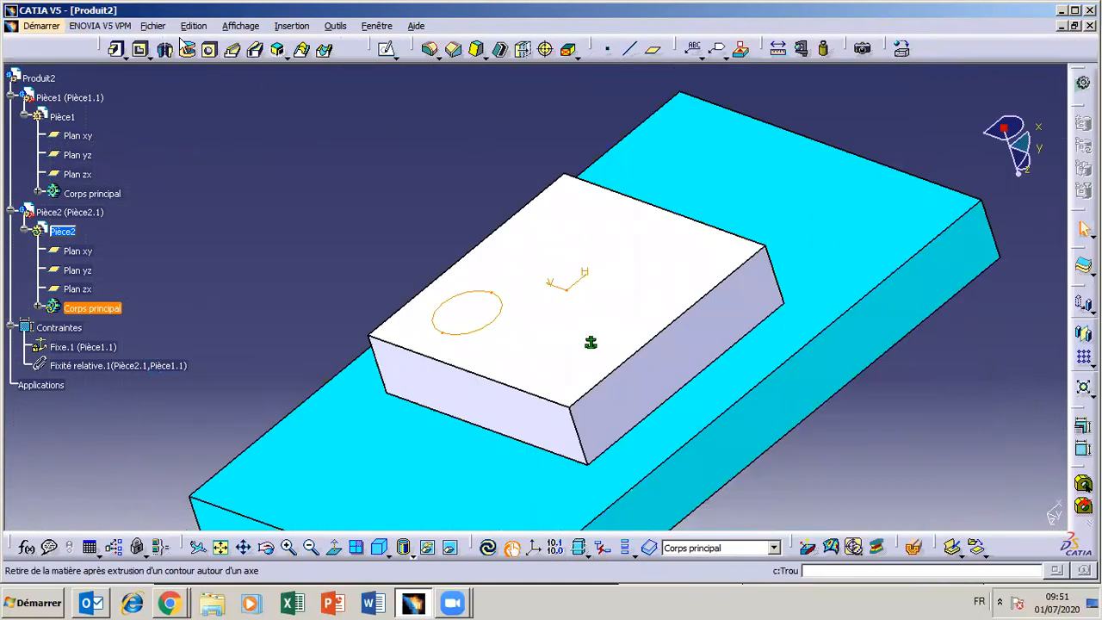
click(140, 49)
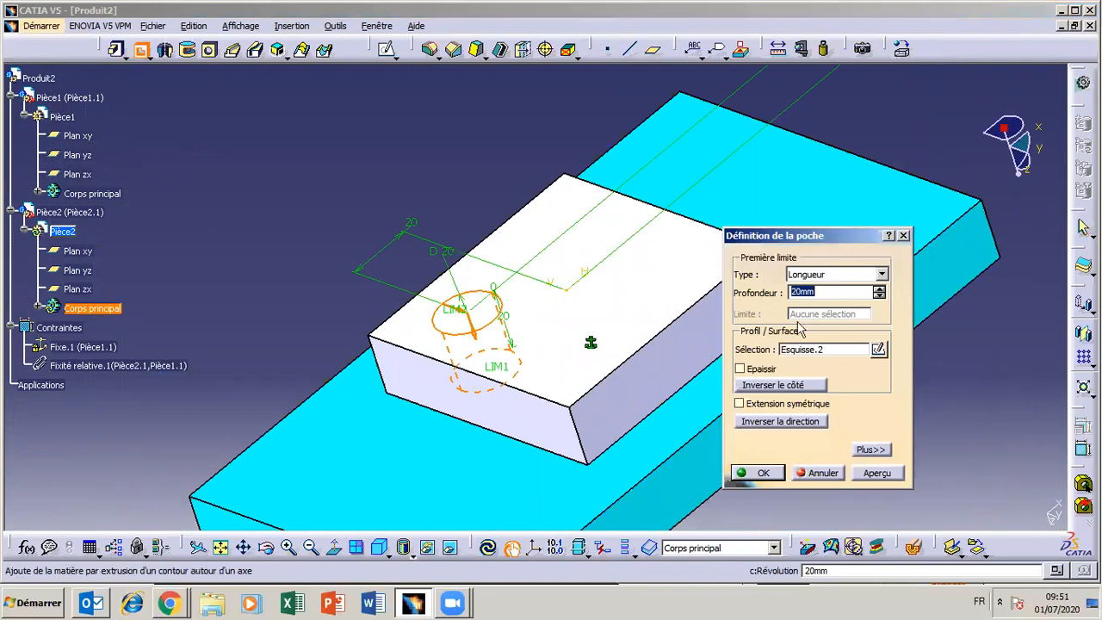
click(762, 474)
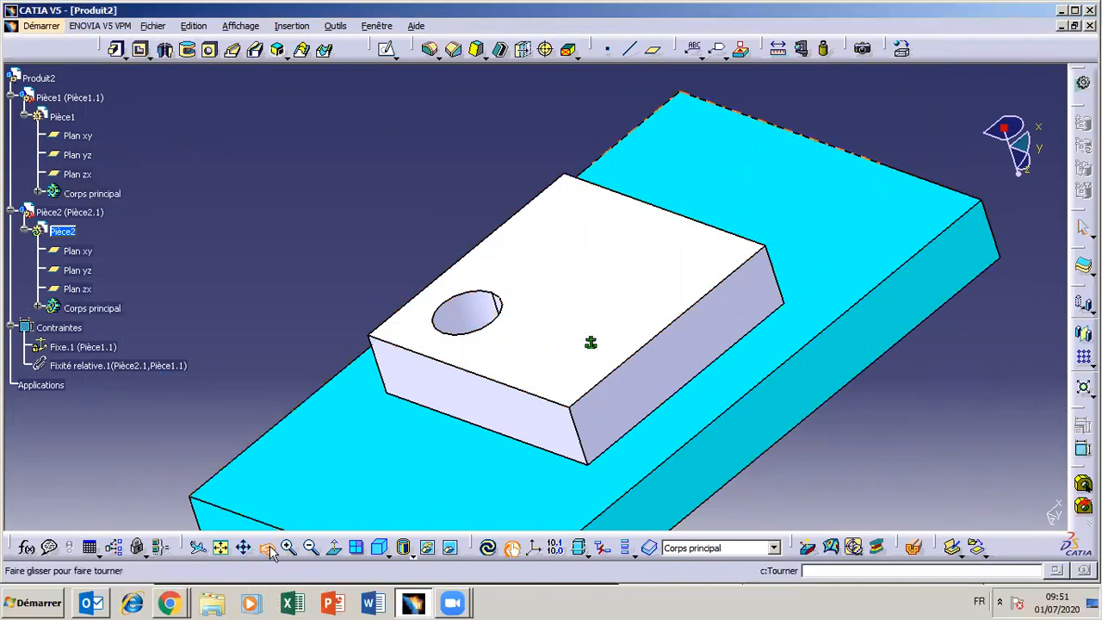
- Hide Pièce1 to inspect the hole in Pièce2 on its own
middle_drag(425, 460, 462, 383)
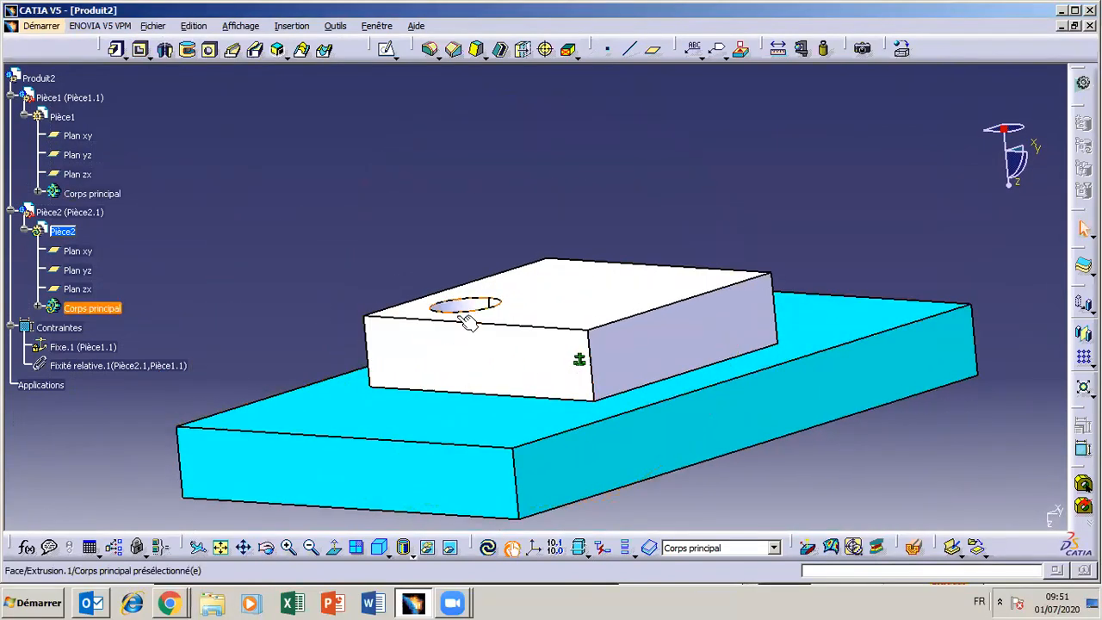
right_click(465, 419)
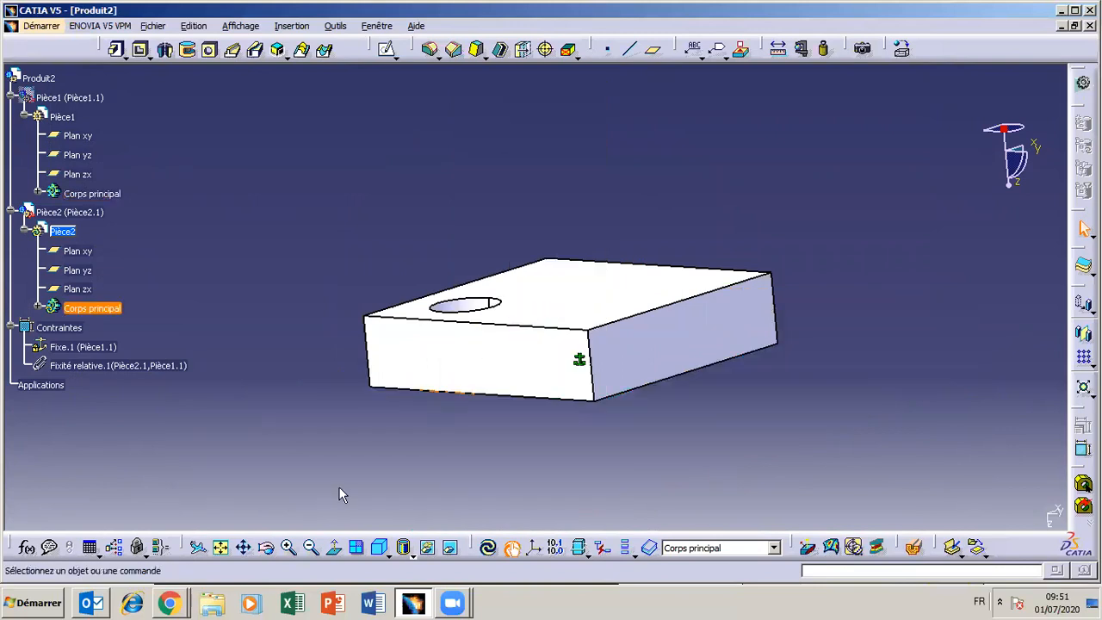
middle_drag(508, 509, 487, 548)
- Make the hidden Pièce1 visible again from the hidden-objects space and return to the visible space
click(451, 549)
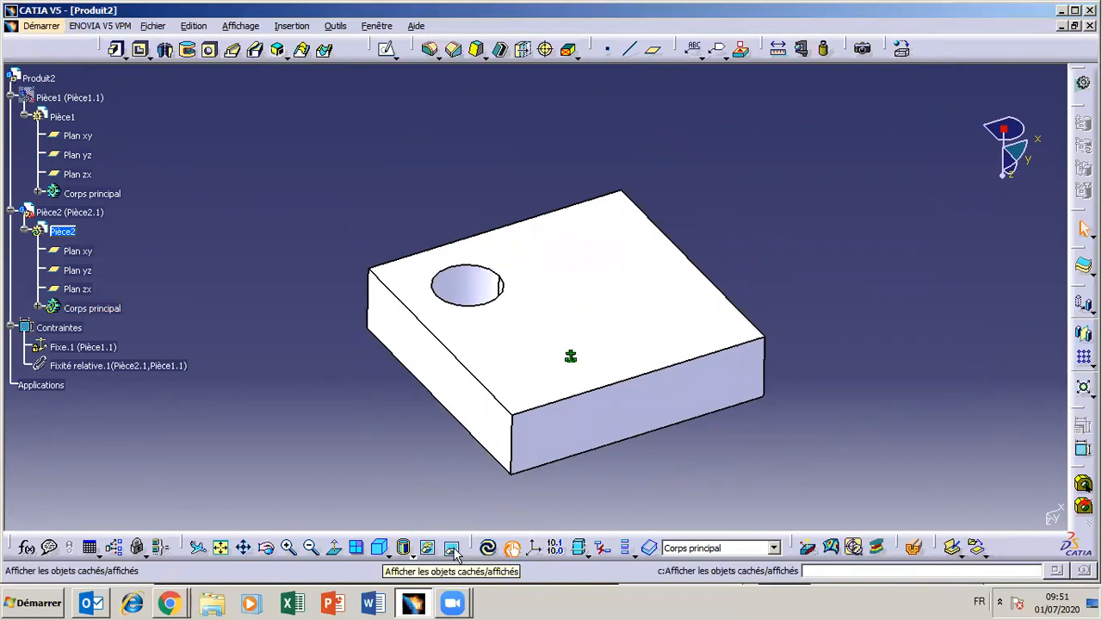
click(451, 548)
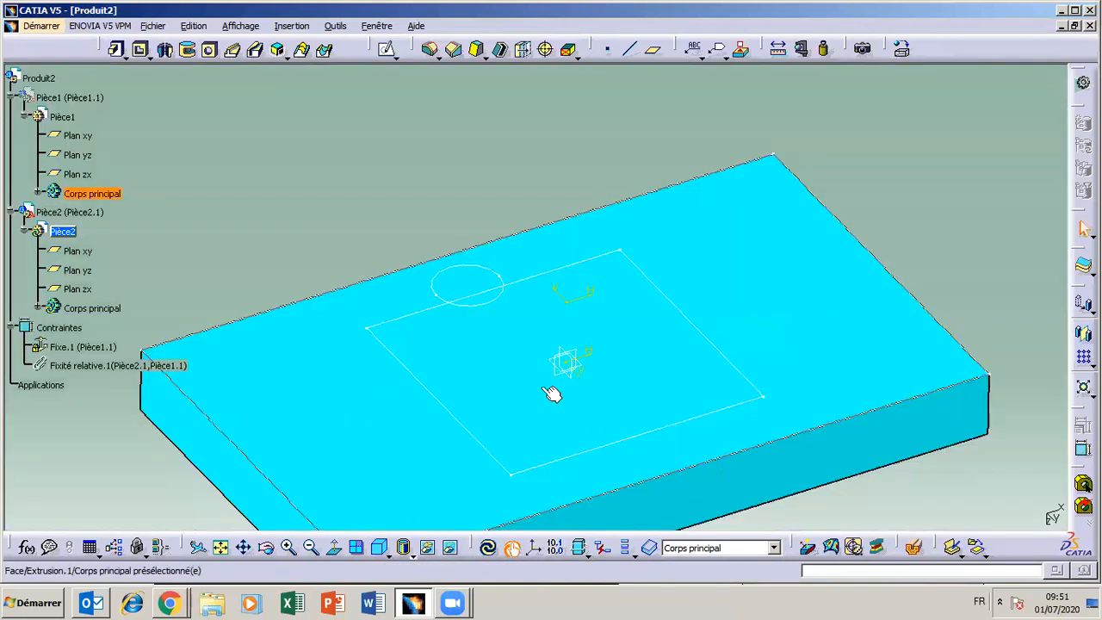
right_click(352, 428)
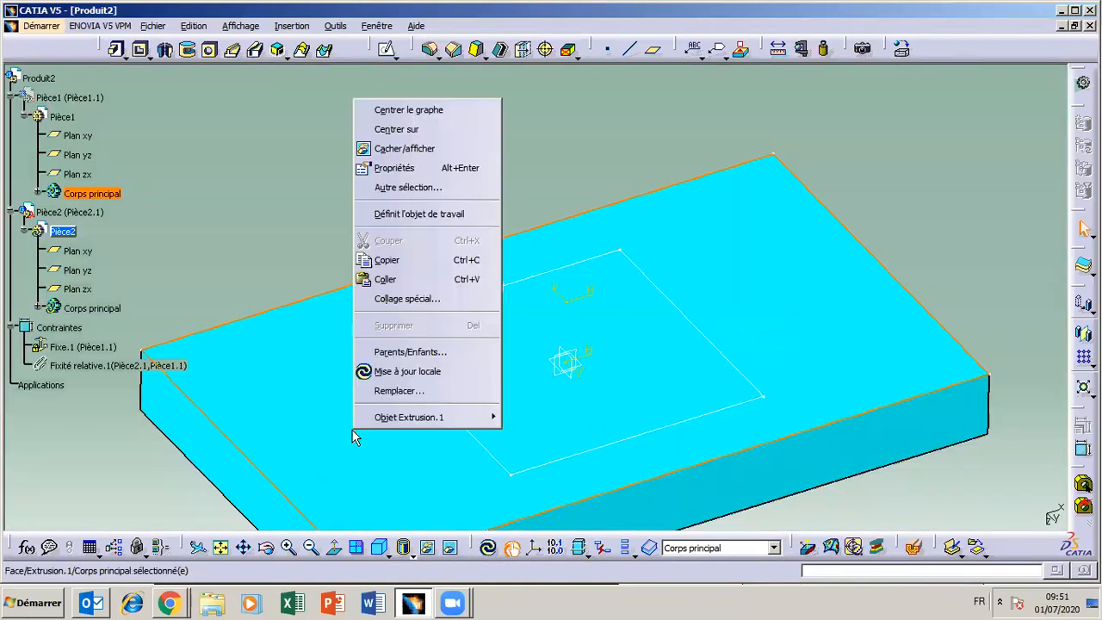
click(408, 150)
click(413, 604)
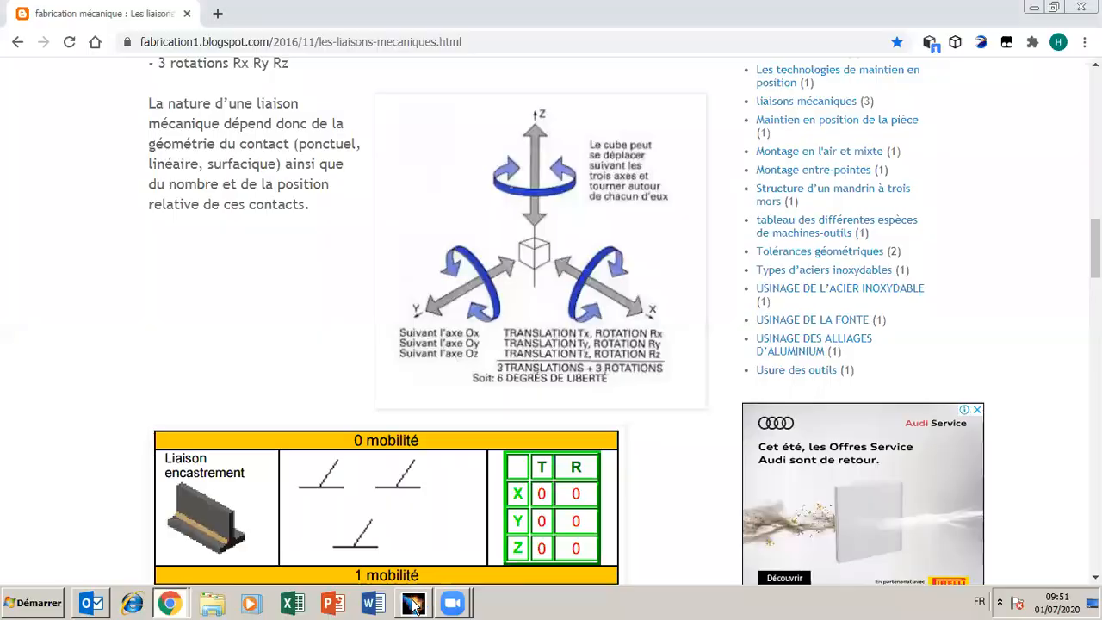
click(413, 604)
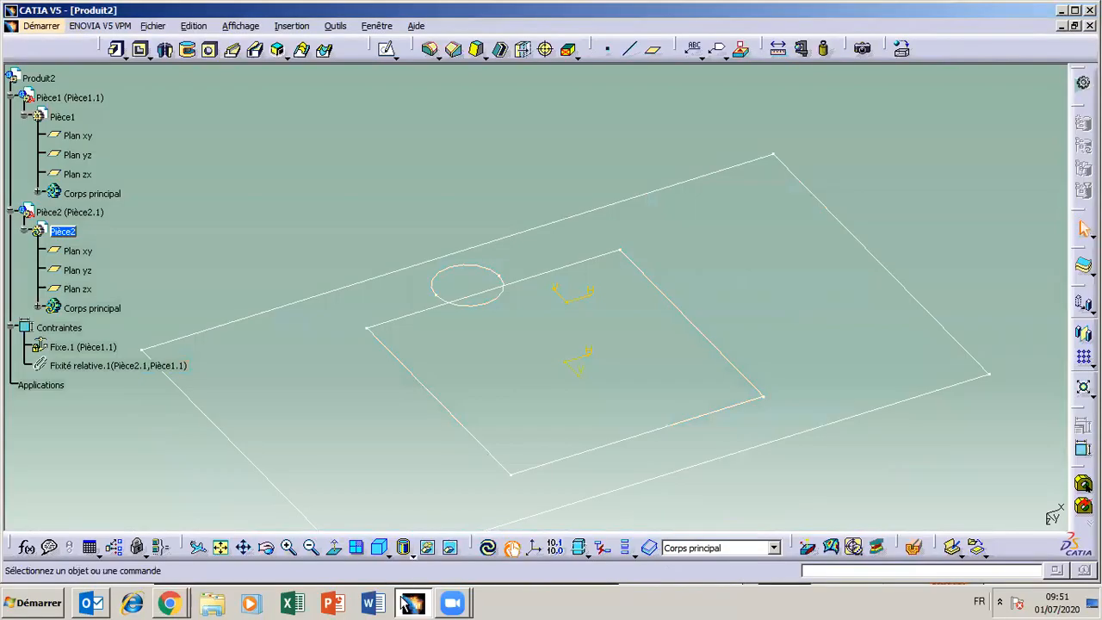
click(450, 547)
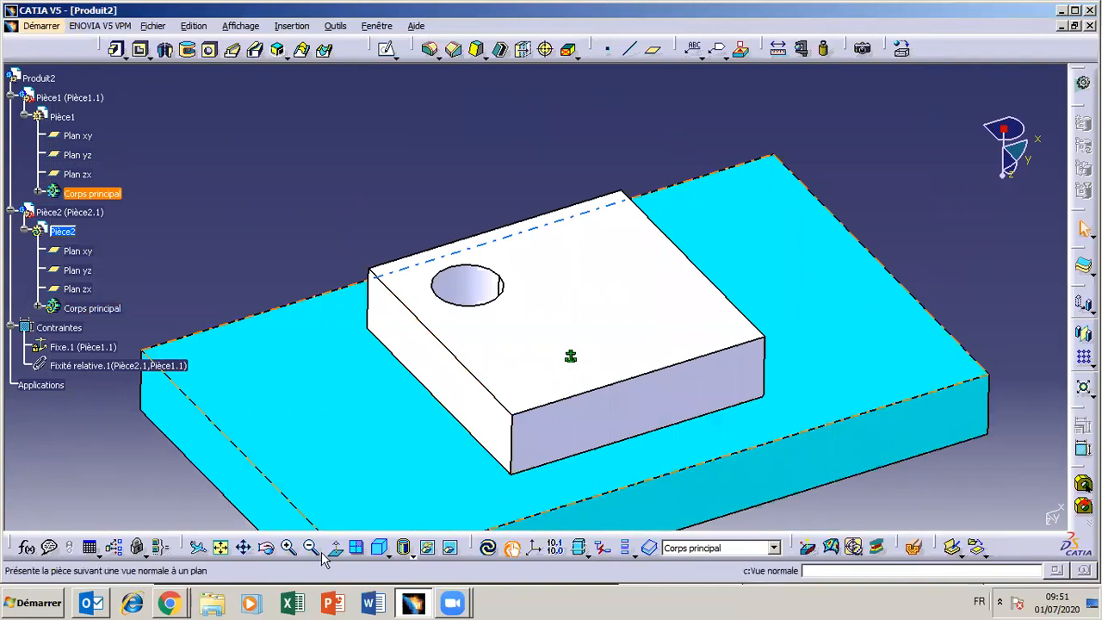
- Activate Pièce1 for editing and expand its Corps principal in the specification tree, leaving its extrusion definition as is
click(265, 548)
drag(362, 455, 357, 465)
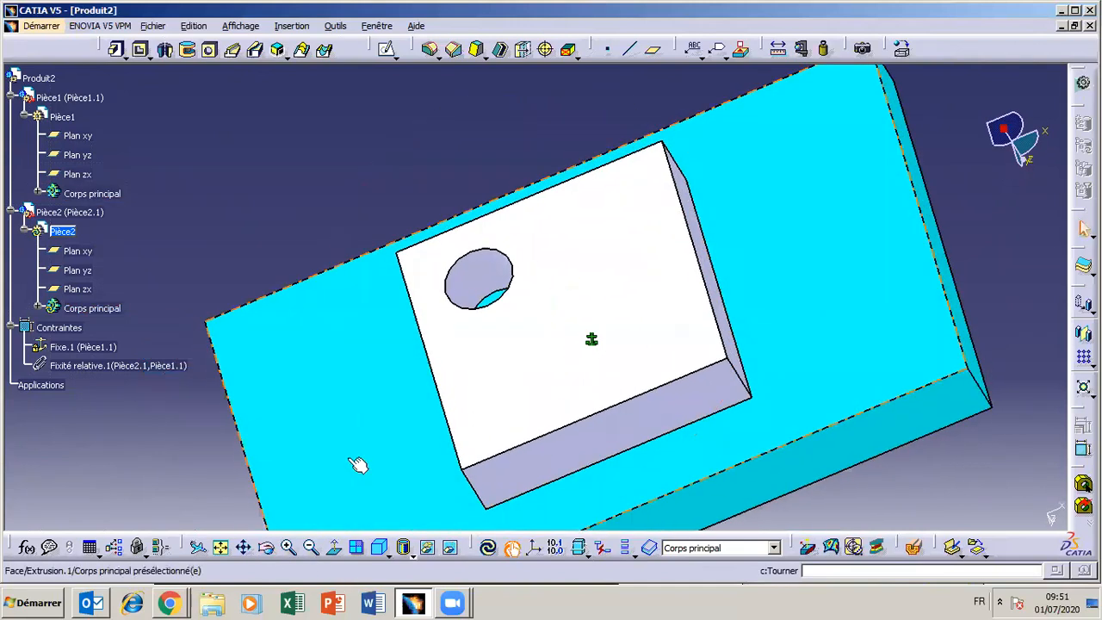
click(357, 464)
ctrl+click(500, 499)
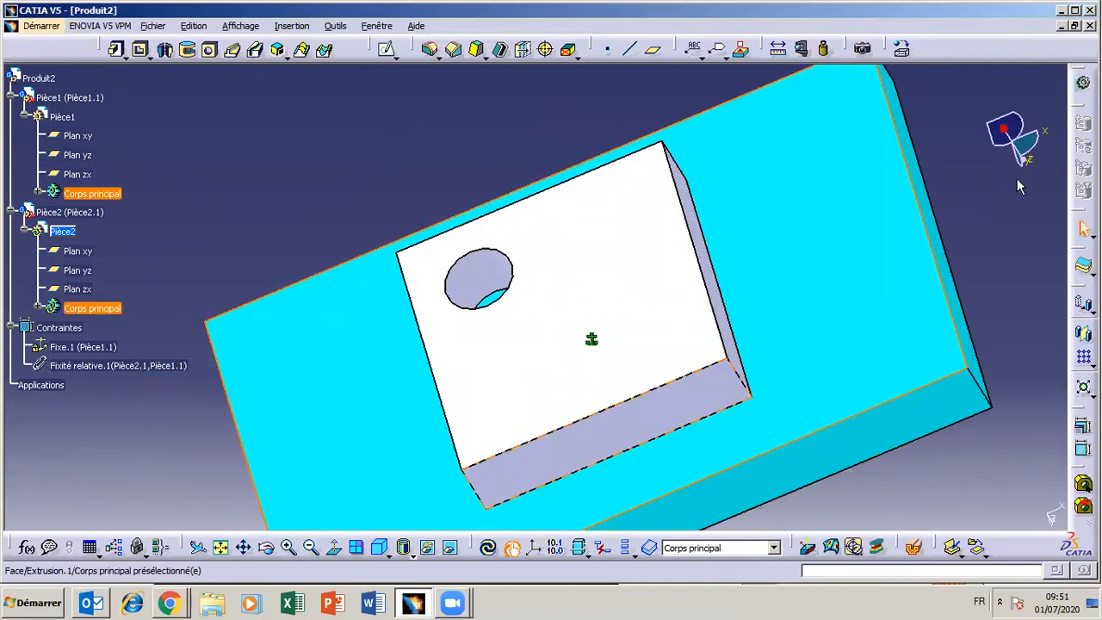
click(787, 172)
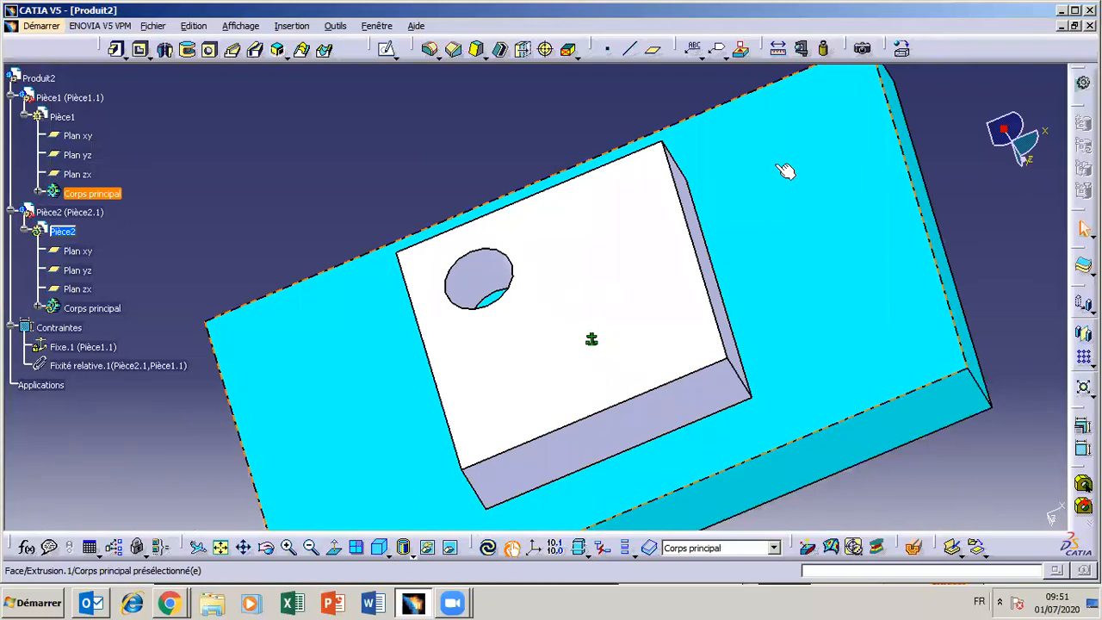
click(187, 50)
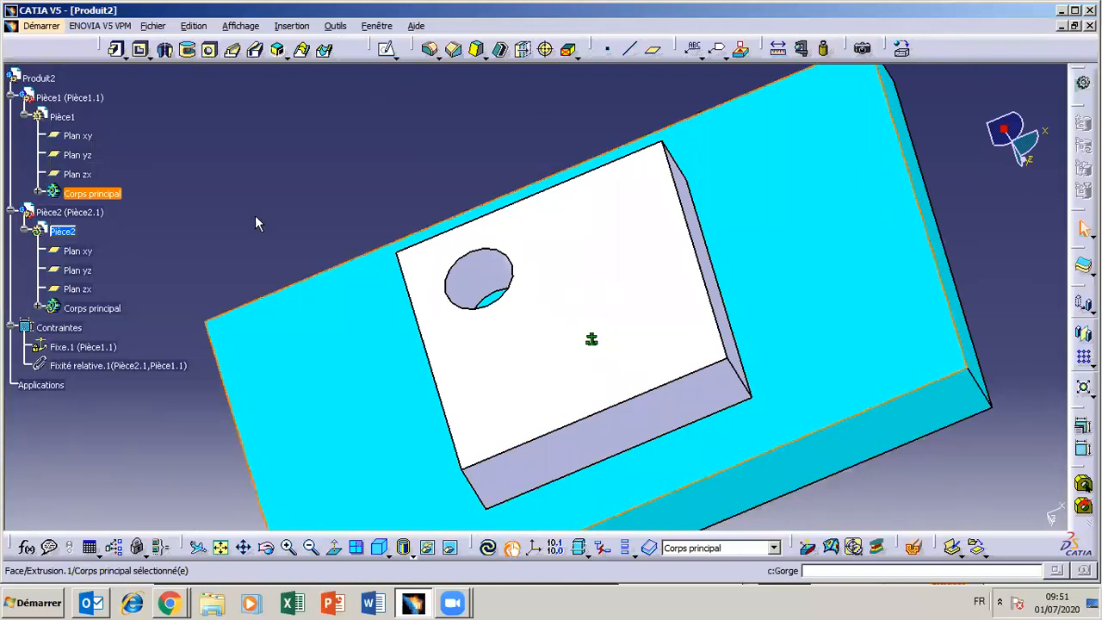
click(331, 422)
click(36, 197)
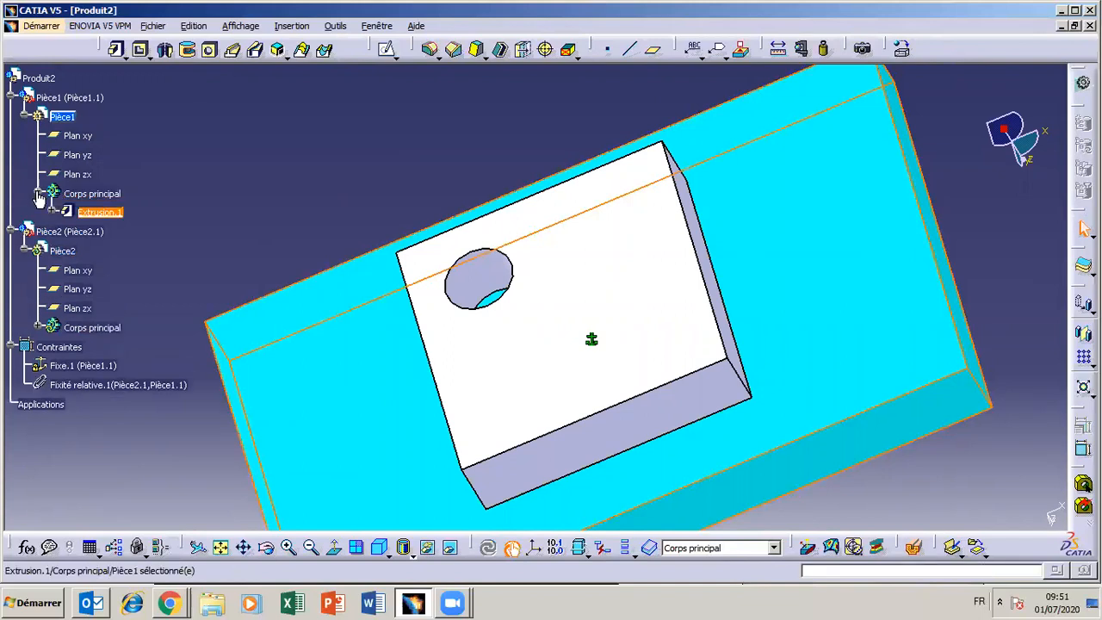
double_click(301, 396)
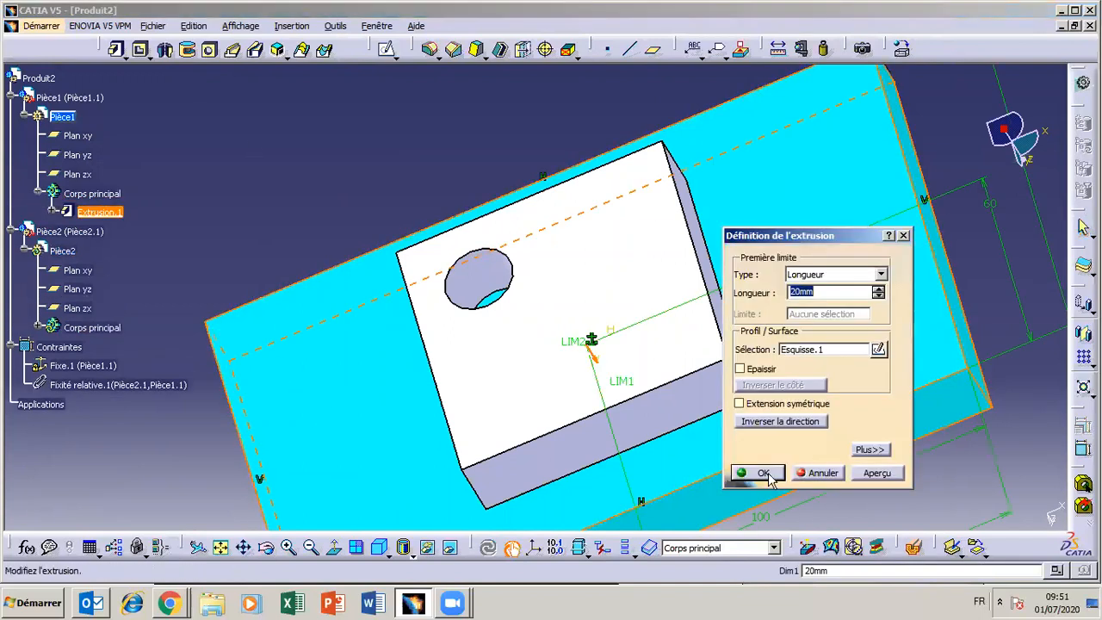
click(816, 478)
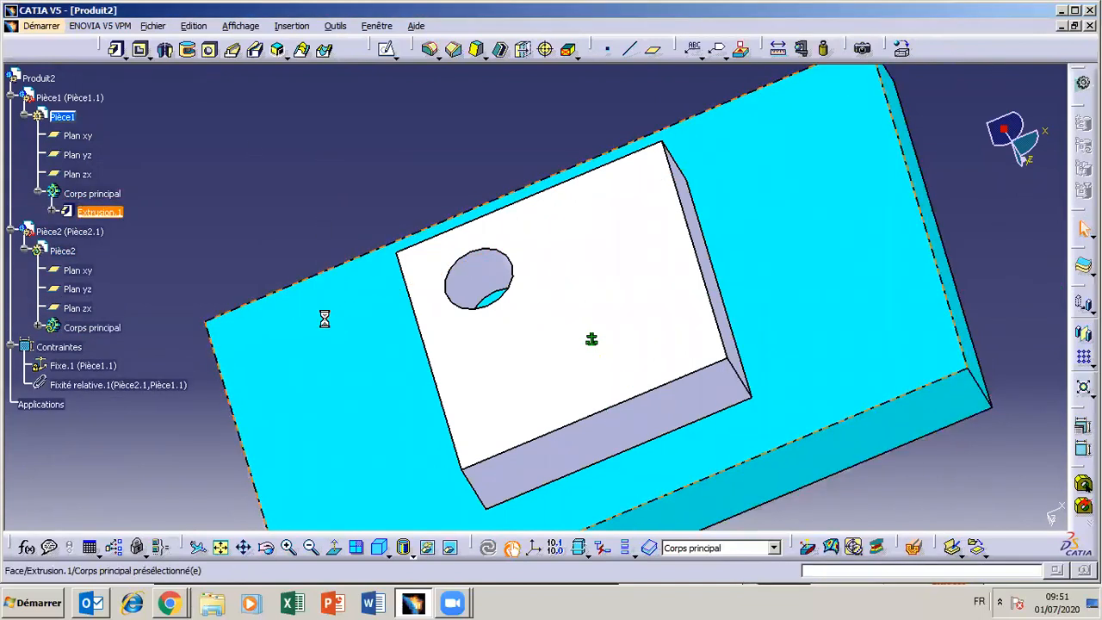
- Start a sketch on Pièce1's upper face and draw a circle centred on the hole in Pièce2, larger than the hole
click(386, 49)
click(561, 298)
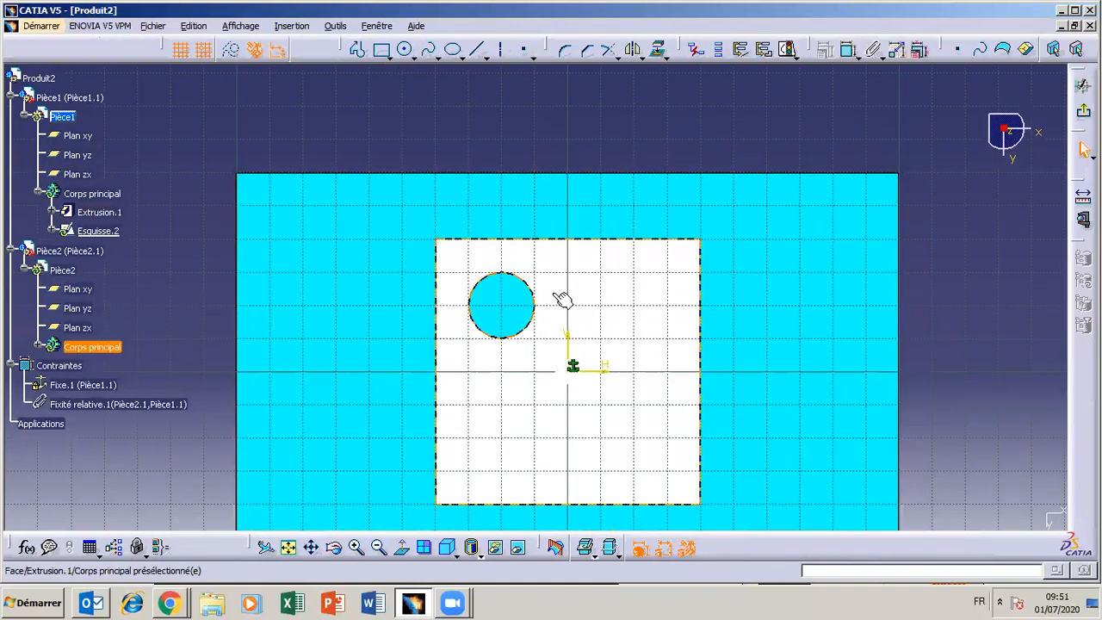
click(411, 57)
click(405, 51)
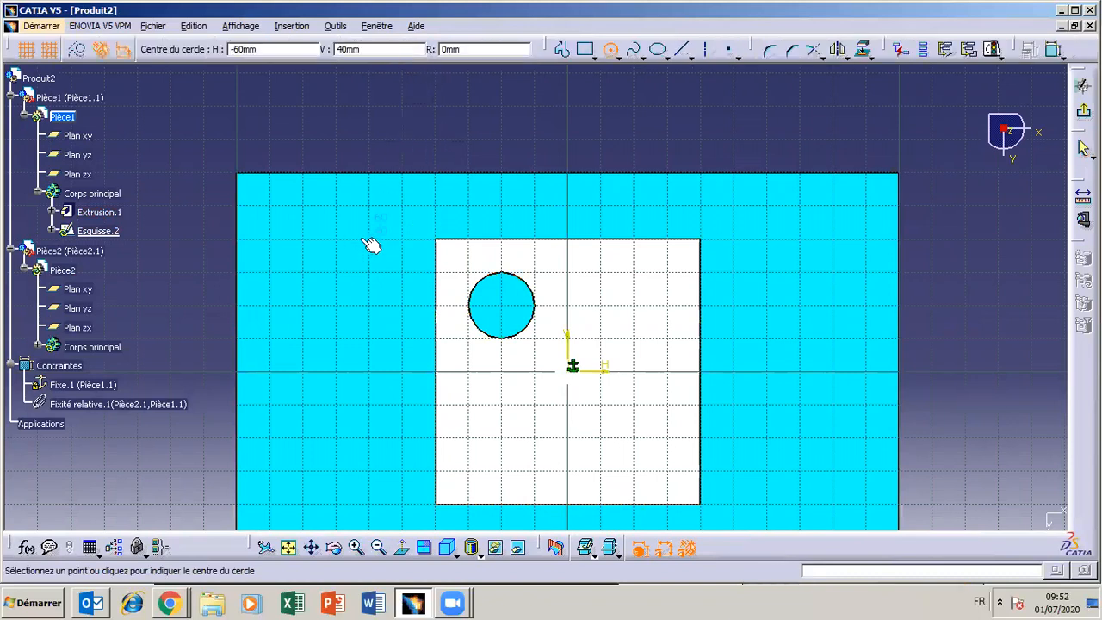
click(501, 305)
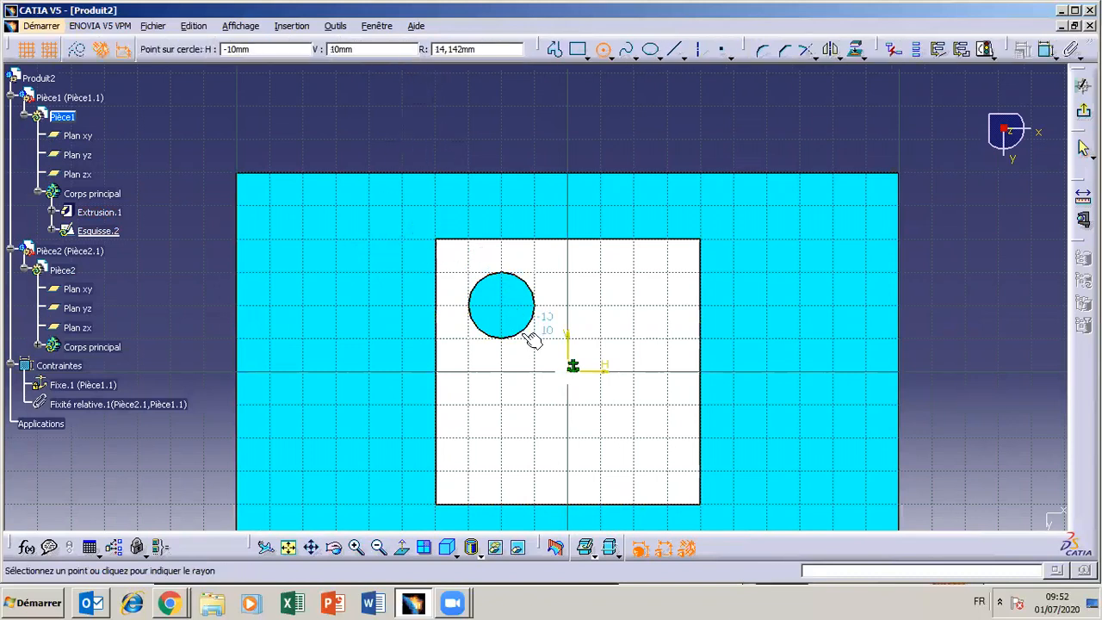
click(539, 367)
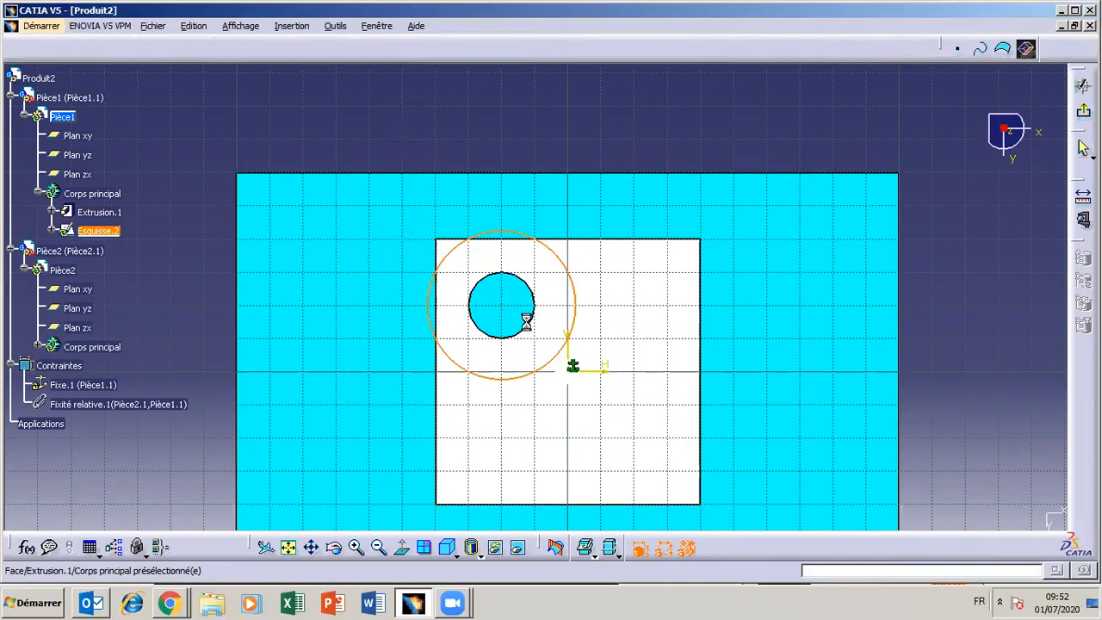
- Constrain the sketched circle to be coincident with the edge of the hole in Pièce2 and exit the sketch
click(661, 170)
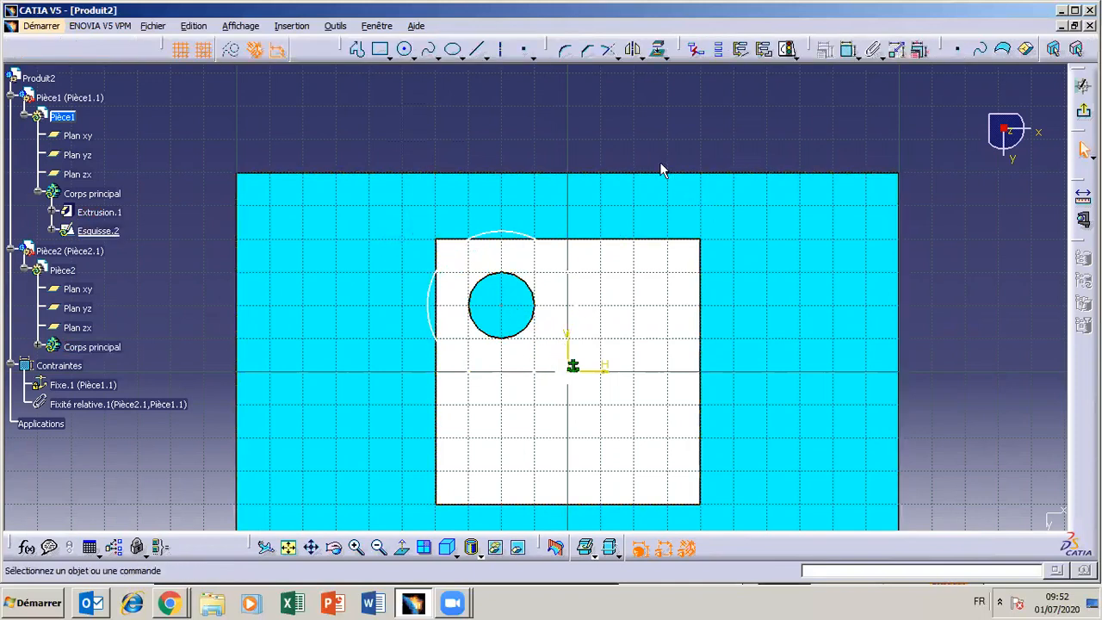
click(535, 241)
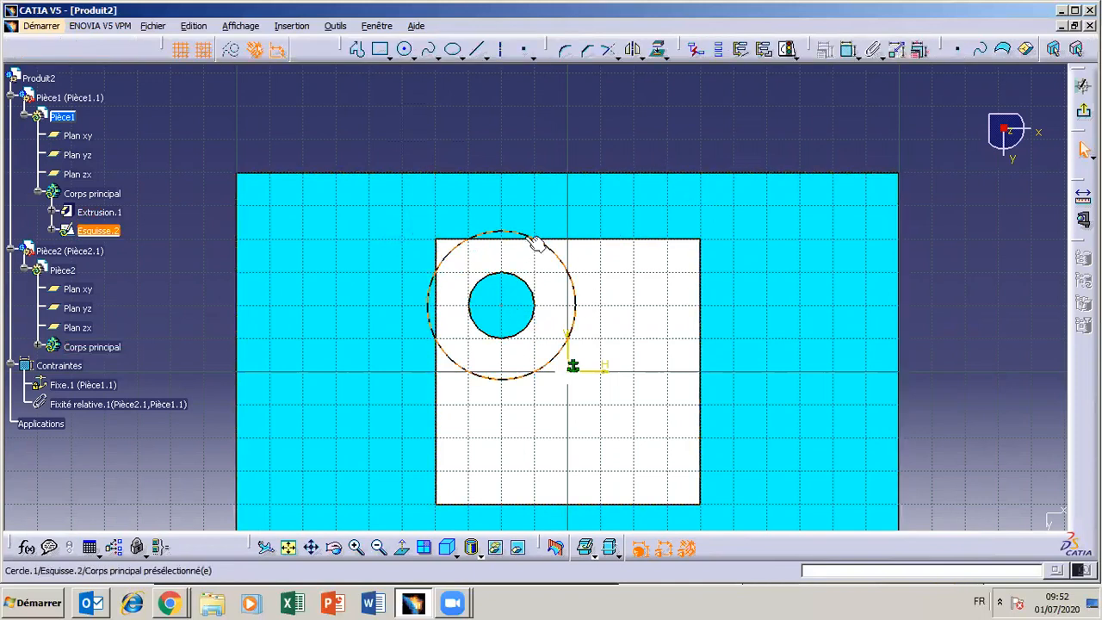
click(541, 324)
click(825, 49)
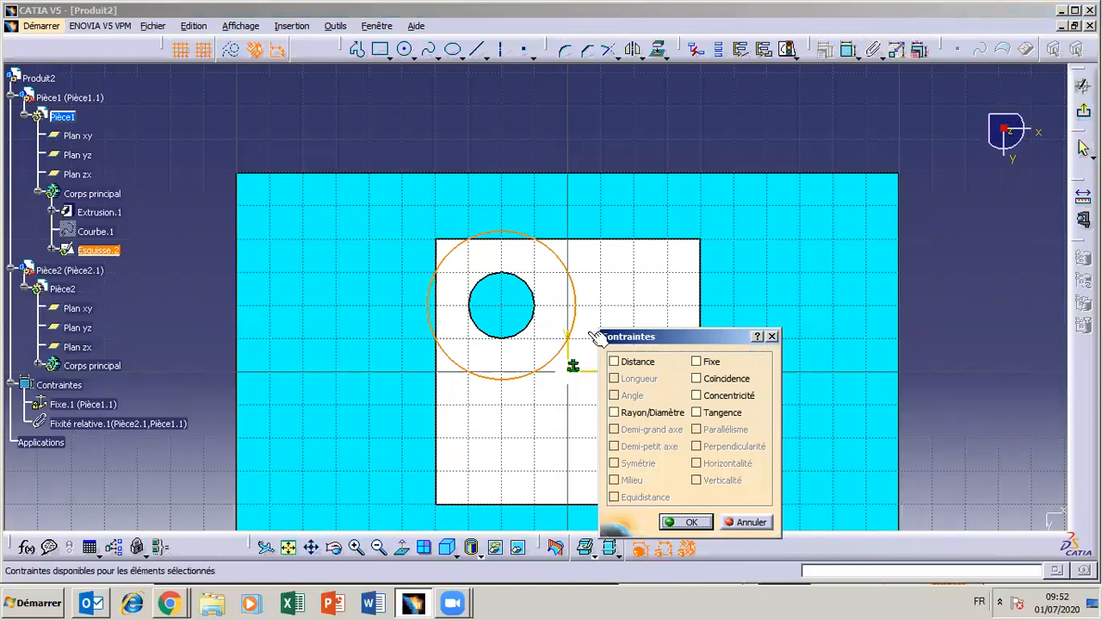
click(696, 379)
click(699, 522)
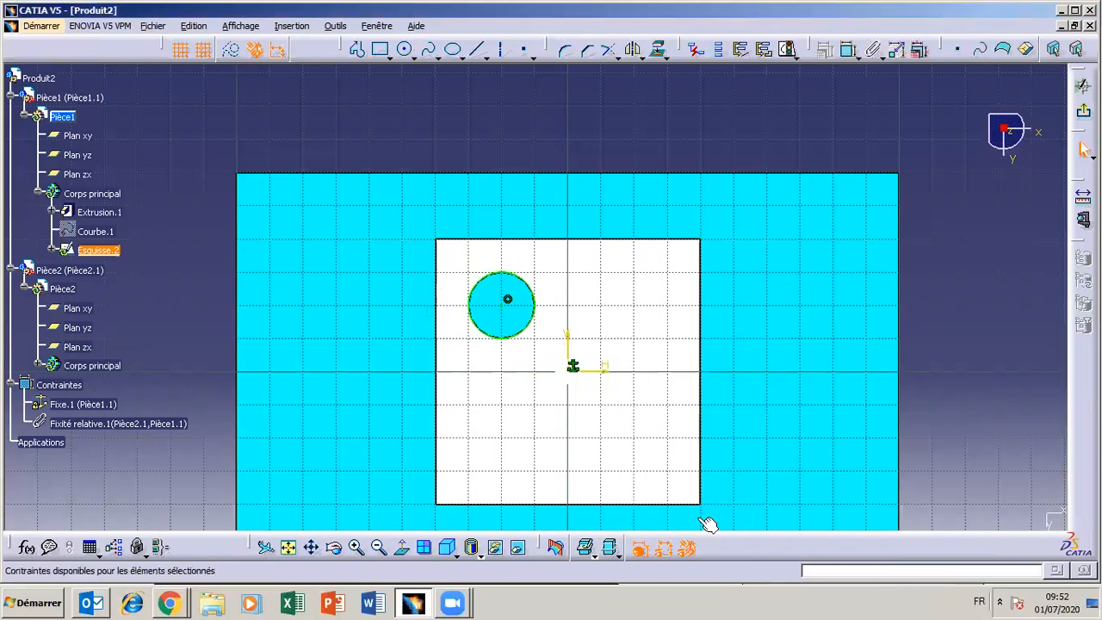
click(1083, 110)
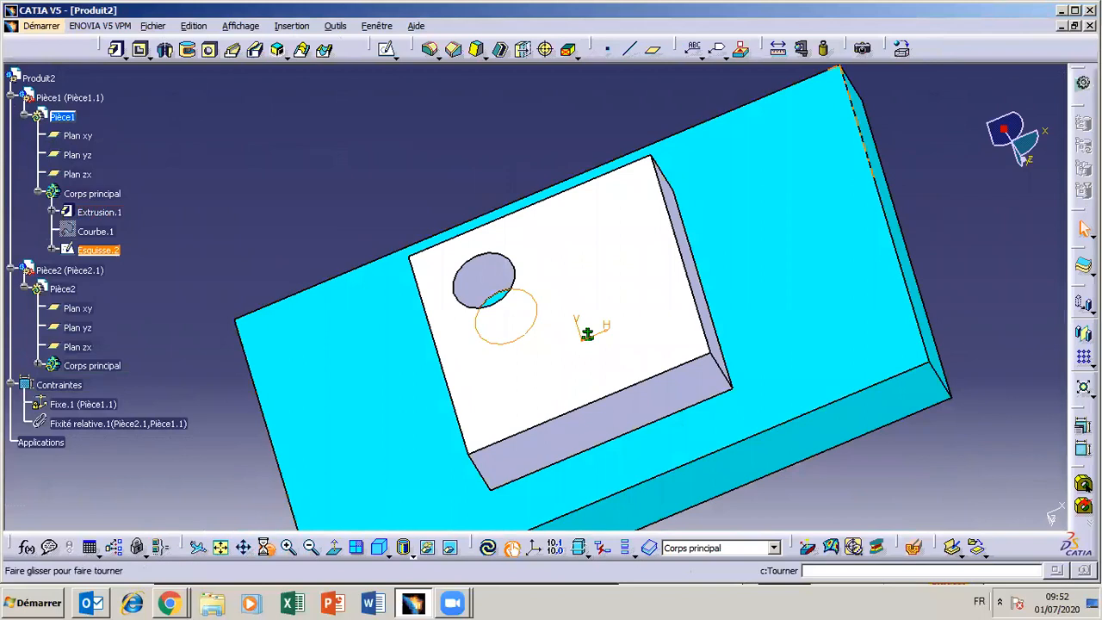
- Cut a 20 mm deep pocket in Pièce1 from the circular sketch beneath the hole in Pièce2
drag(365, 474, 373, 342)
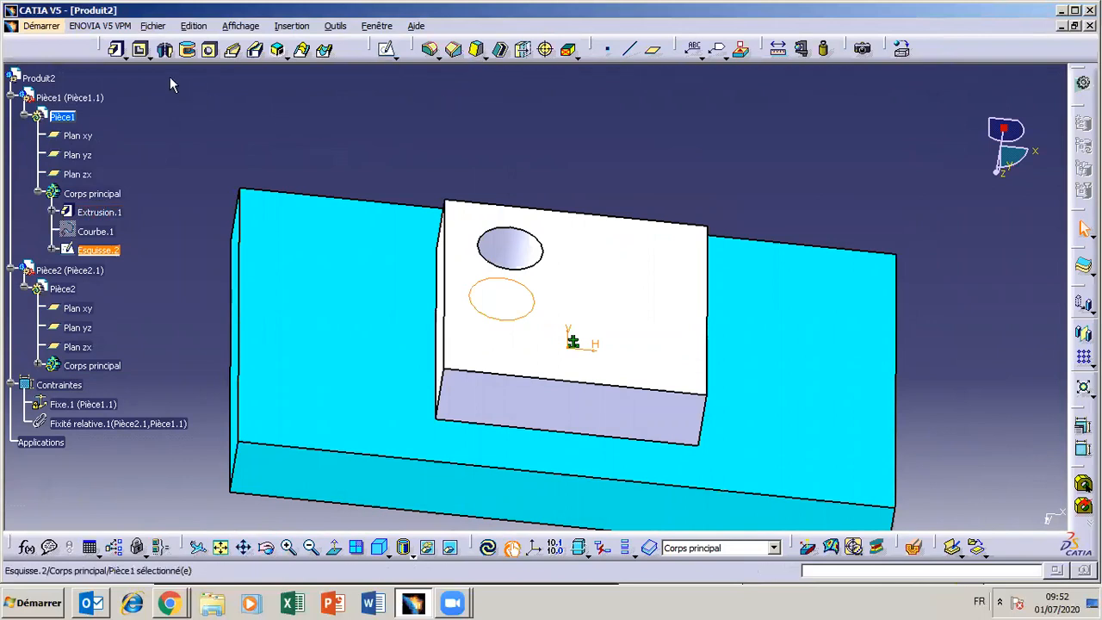
click(141, 51)
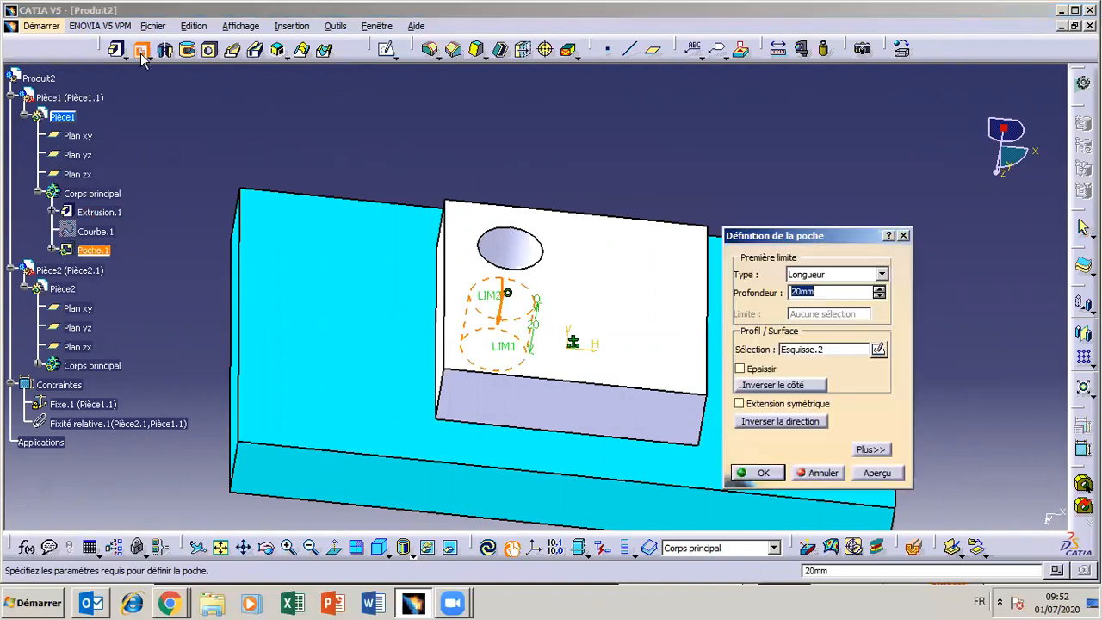
click(762, 475)
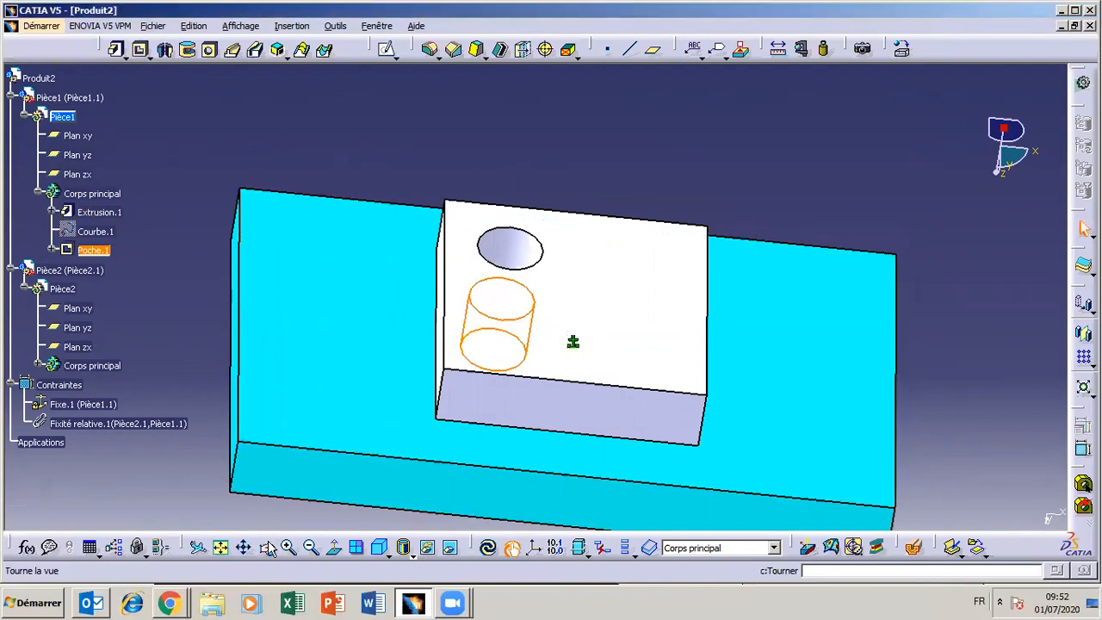
drag(497, 455, 519, 383)
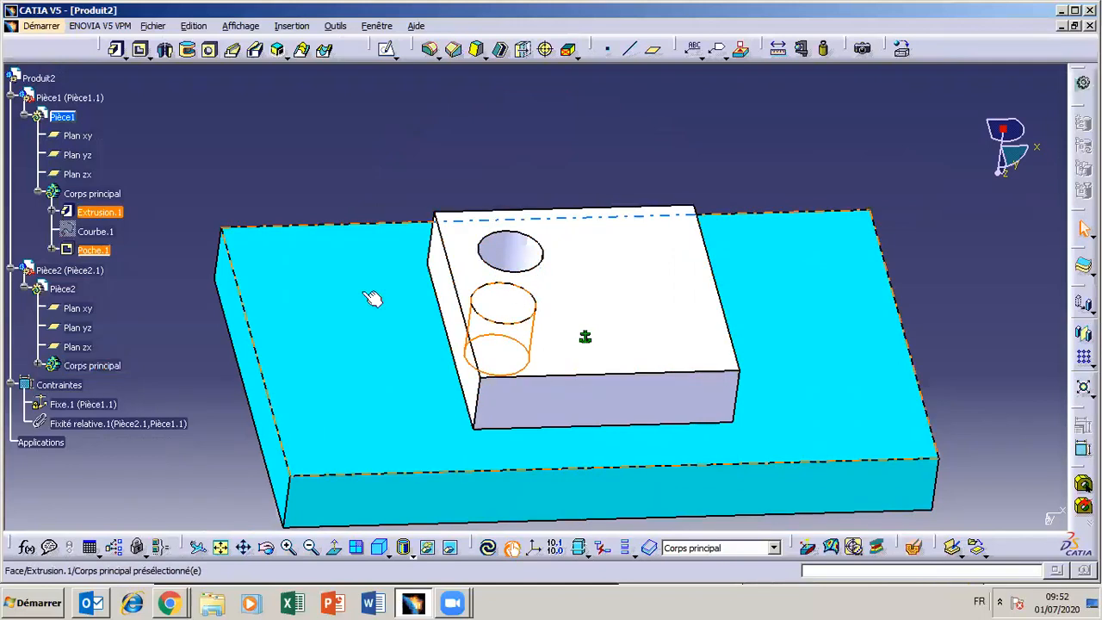
click(184, 163)
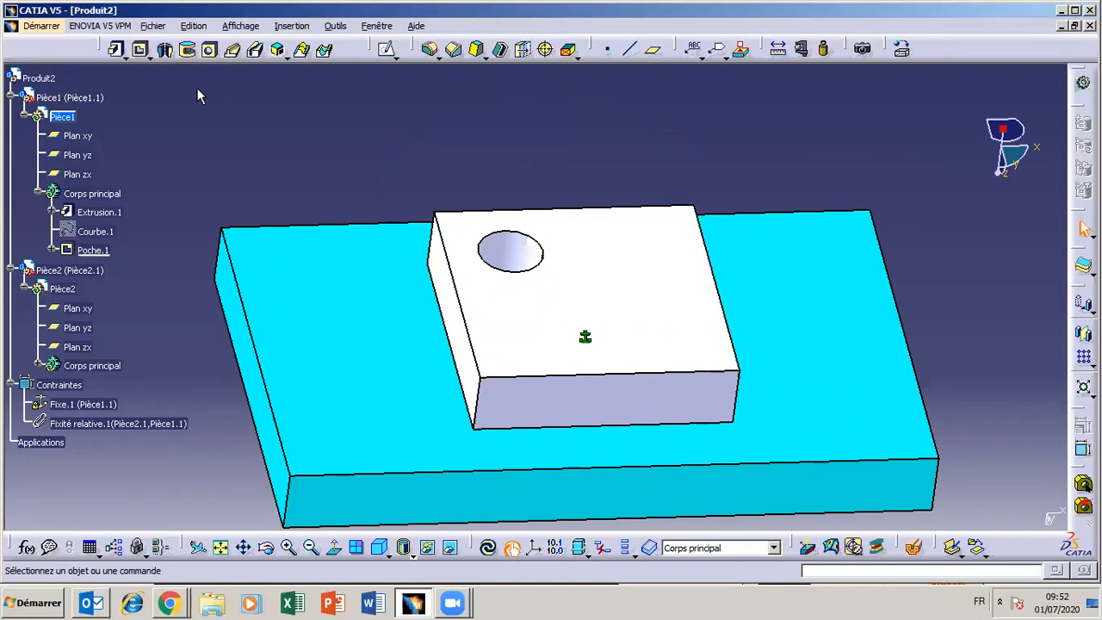
- Insert a new part, Pièce3, into Produit2, choosing to define a new origin point for it at the plates' centre
double_click(36, 78)
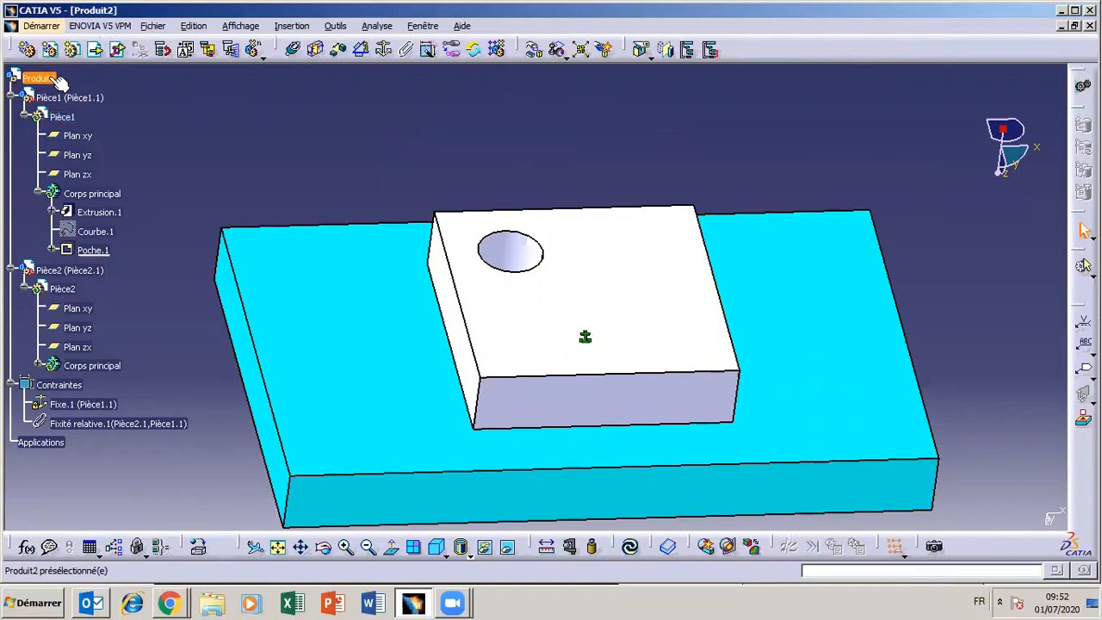
click(73, 50)
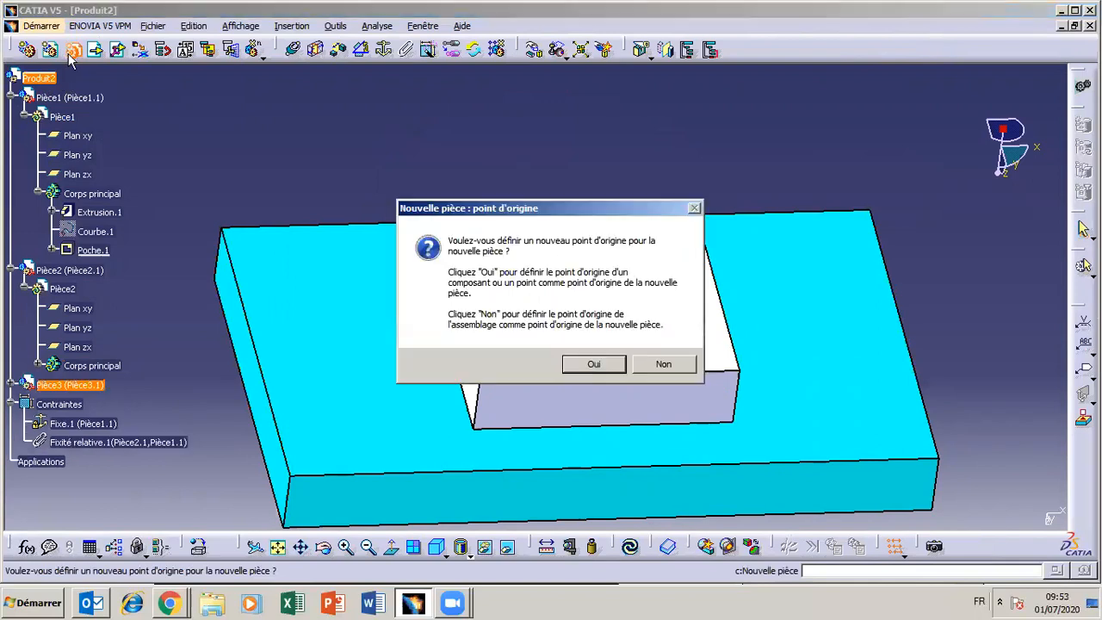
click(593, 365)
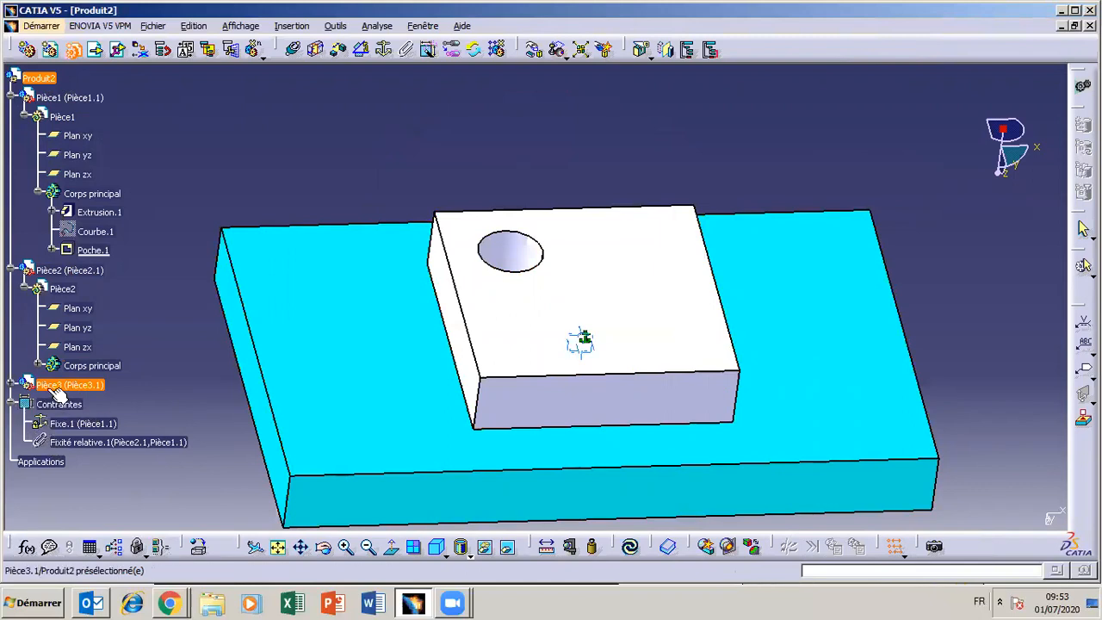
click(14, 389)
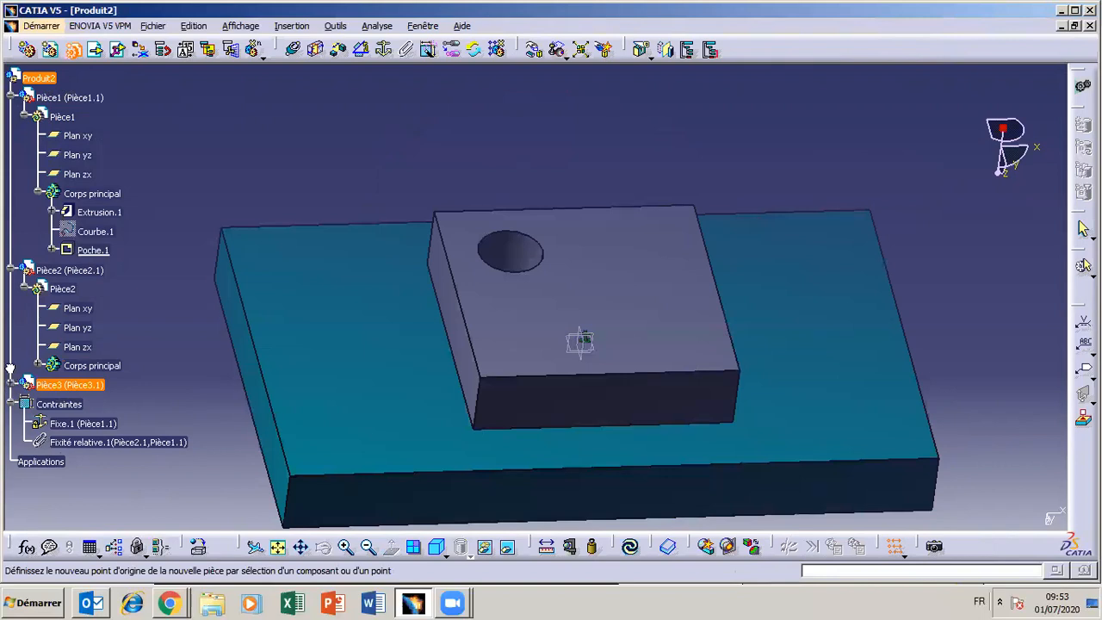
click(584, 337)
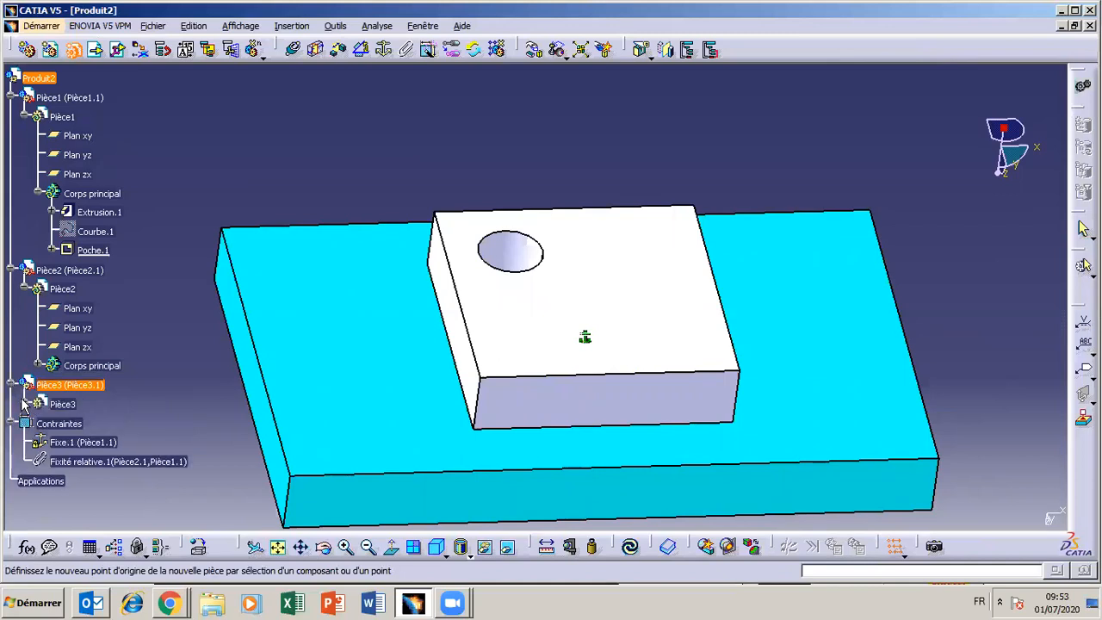
- Activate Pièce3 and sketch on its xy plane a circle centred on the hole through the plates, larger than the hole
double_click(73, 405)
click(101, 425)
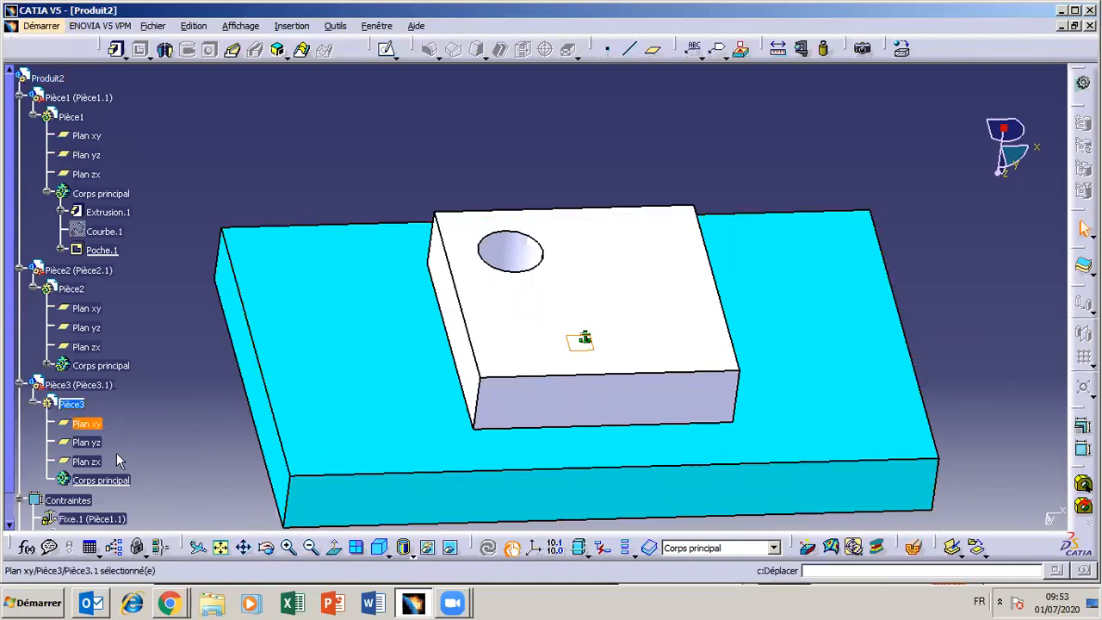
middle_drag(470, 410, 439, 407)
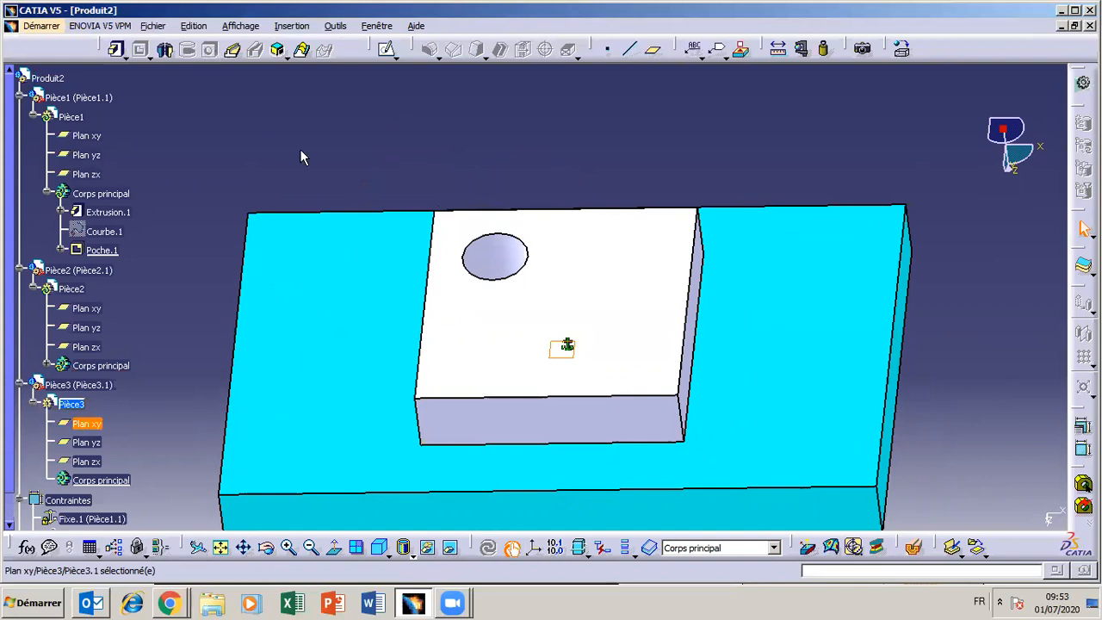
click(385, 48)
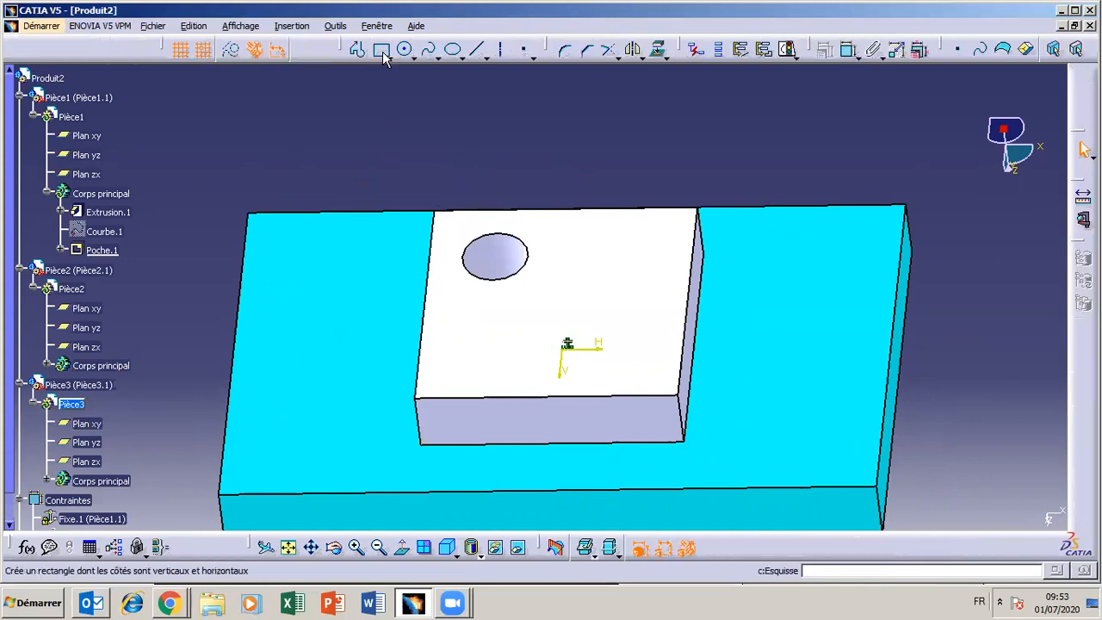
click(379, 49)
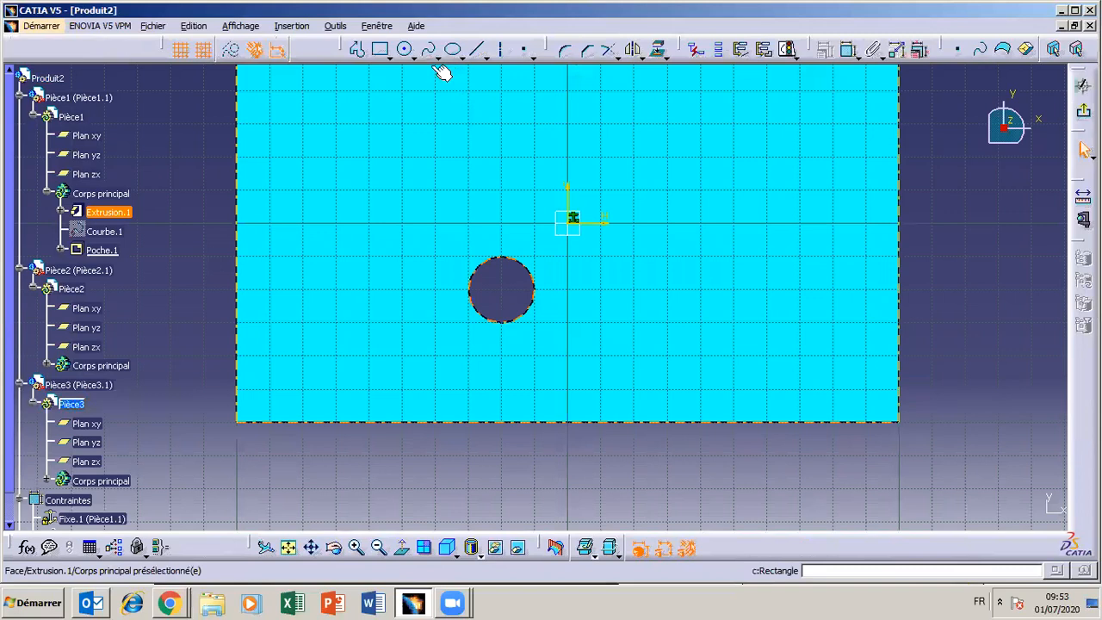
click(403, 49)
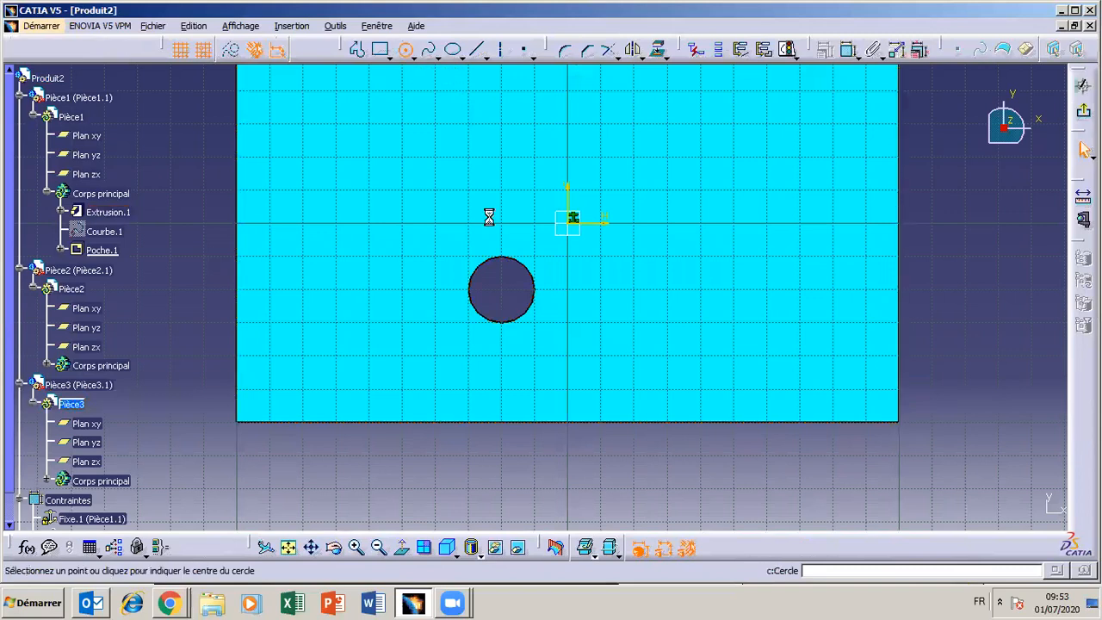
click(504, 290)
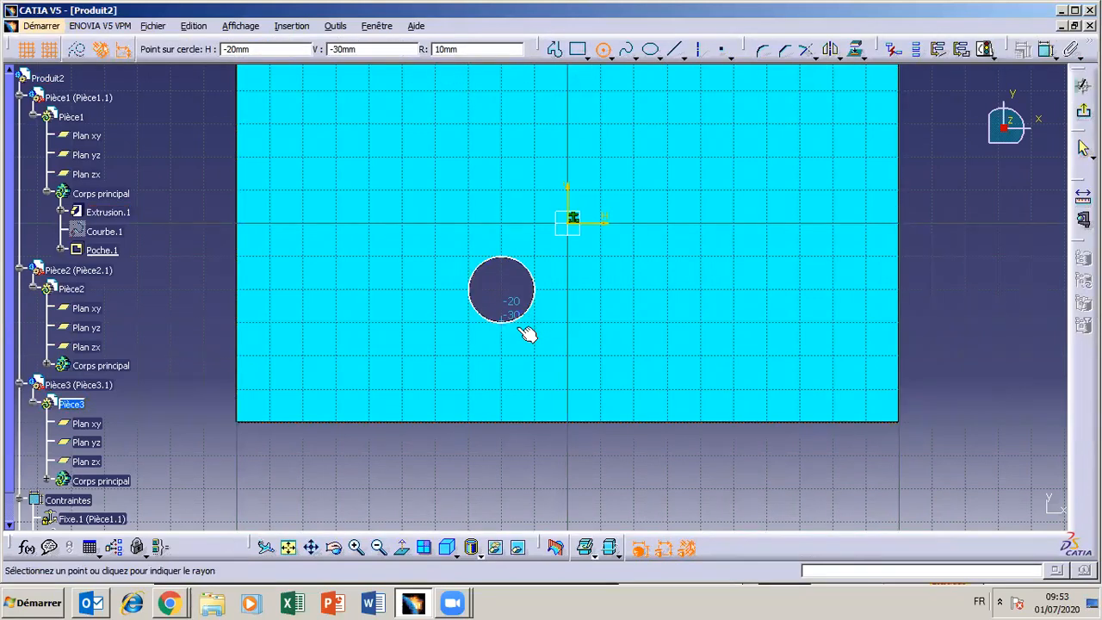
click(541, 350)
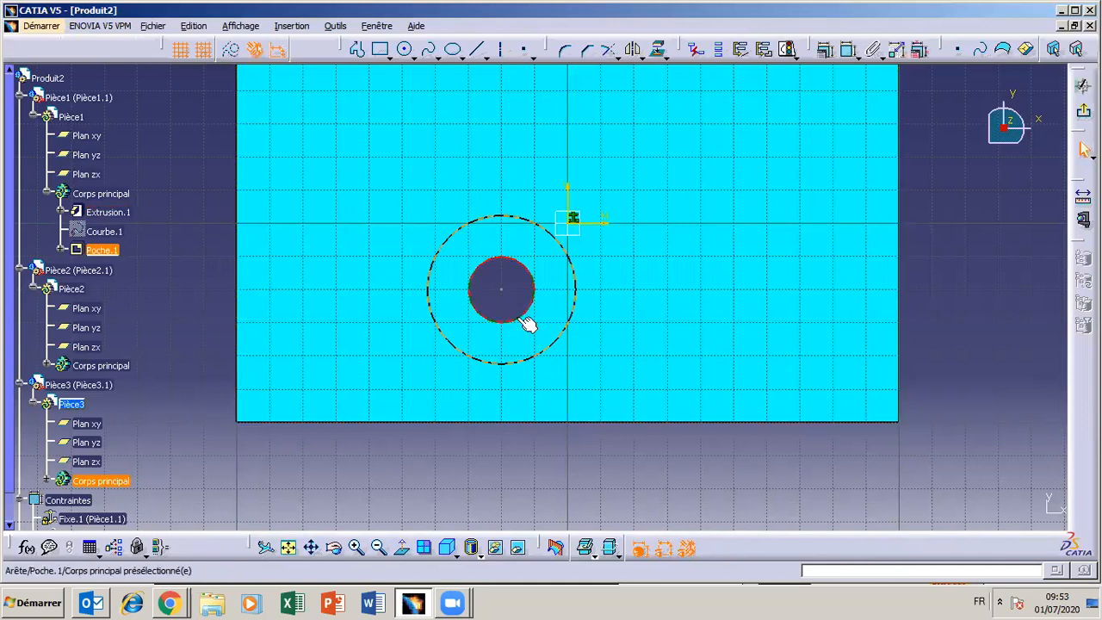
- Constrain the sketched circle of Pièce3 to be coincident with the edge of the Pièce1 hole and exit the sketch
click(825, 49)
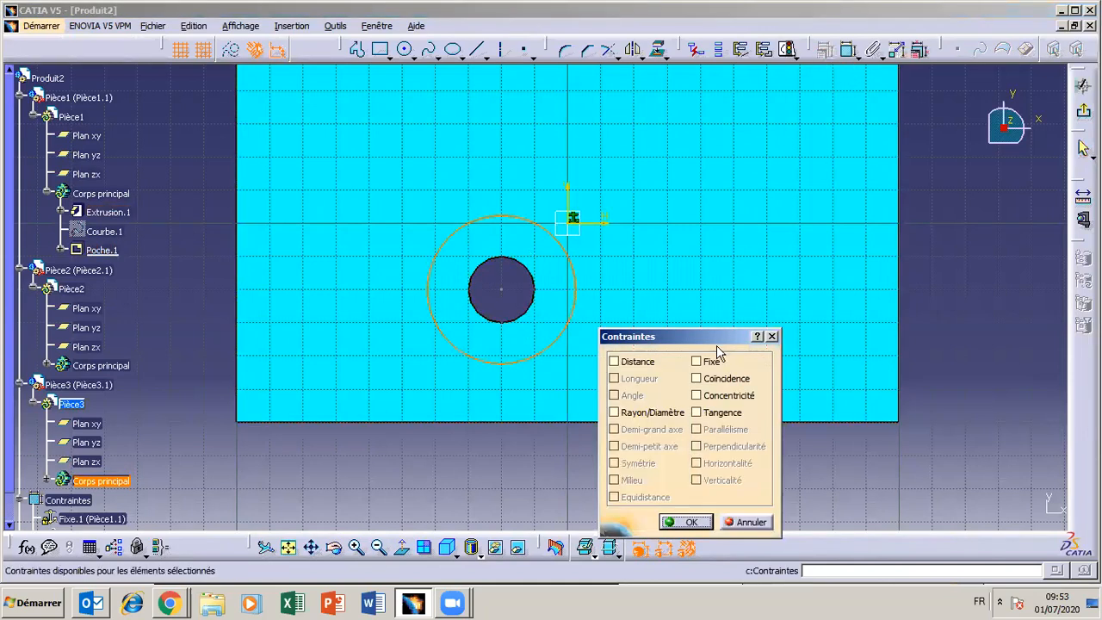
click(696, 378)
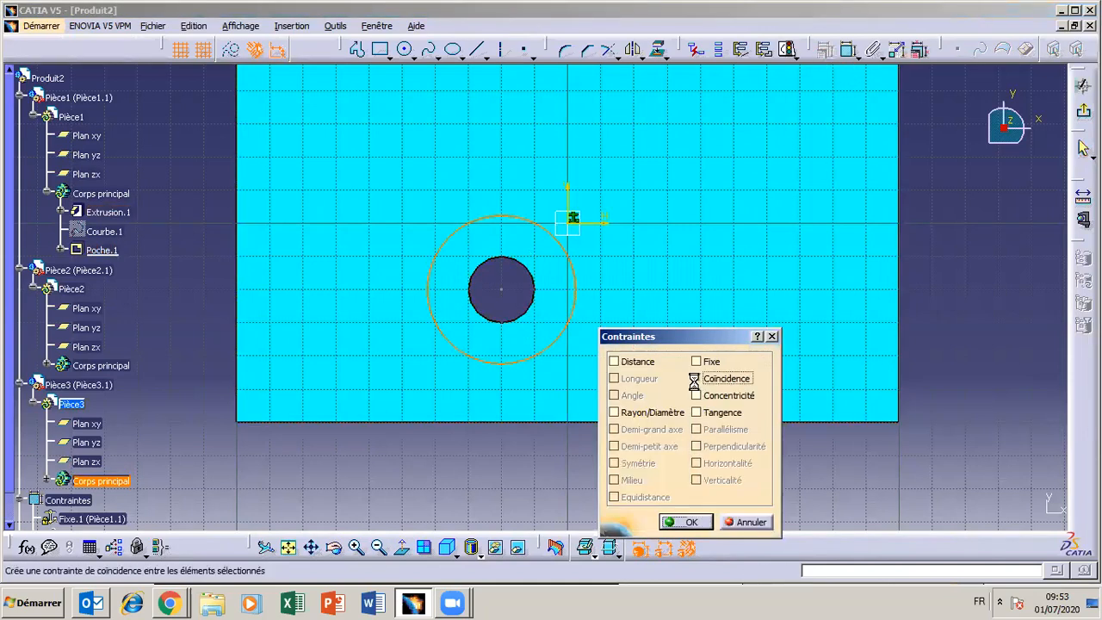
click(691, 522)
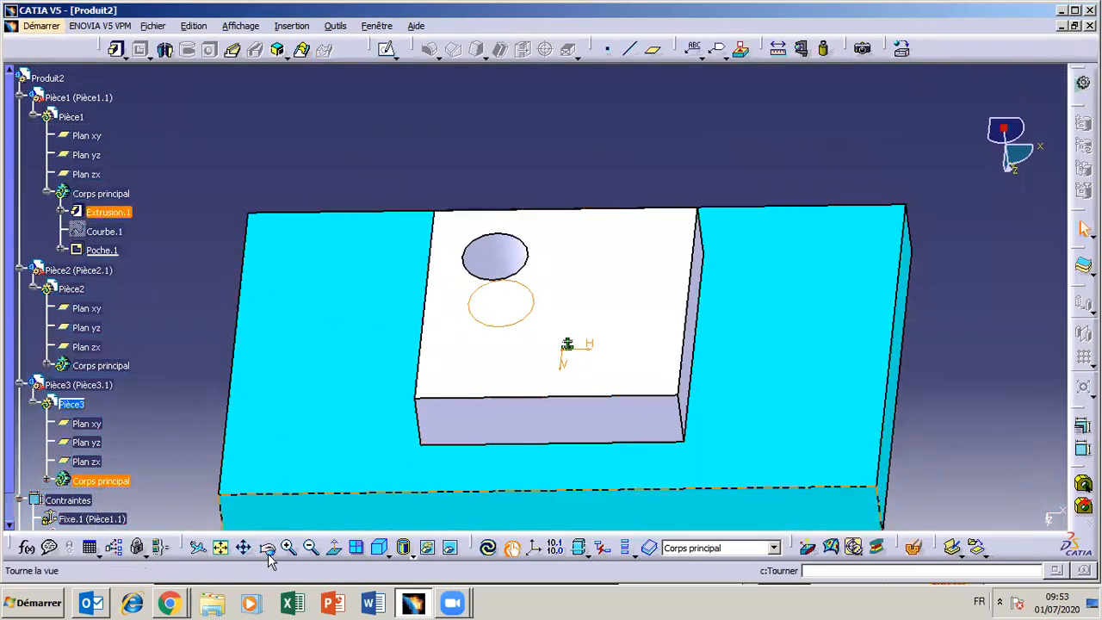
- Extrude the Pièce3 circle with a length of 30 mm and symmetric extension to form a pin through both plates
click(268, 549)
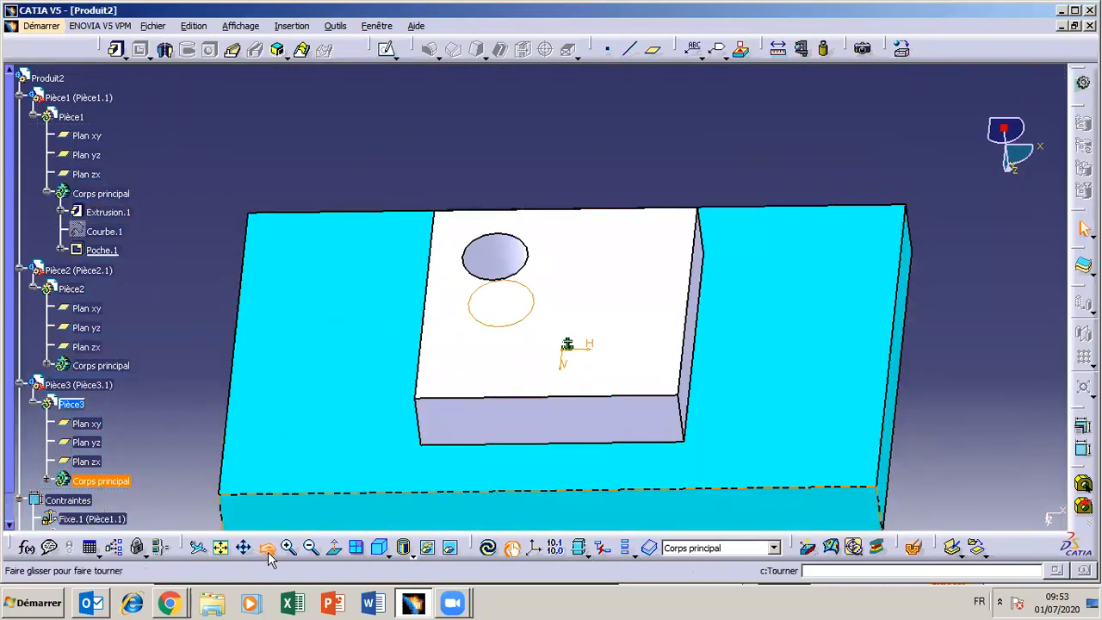
drag(436, 500, 459, 343)
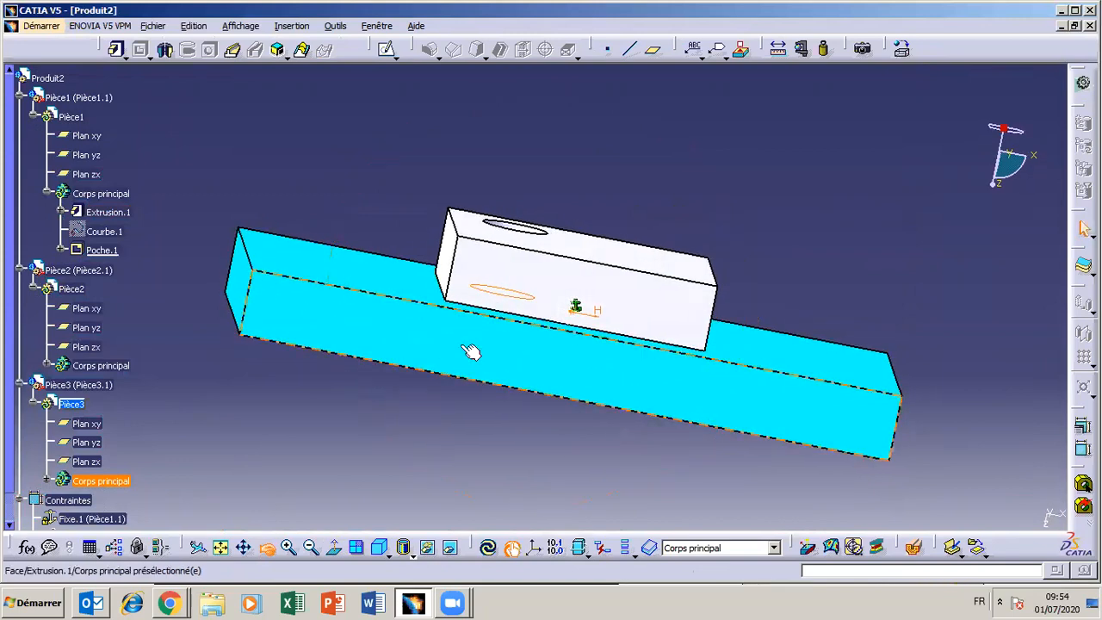
click(124, 56)
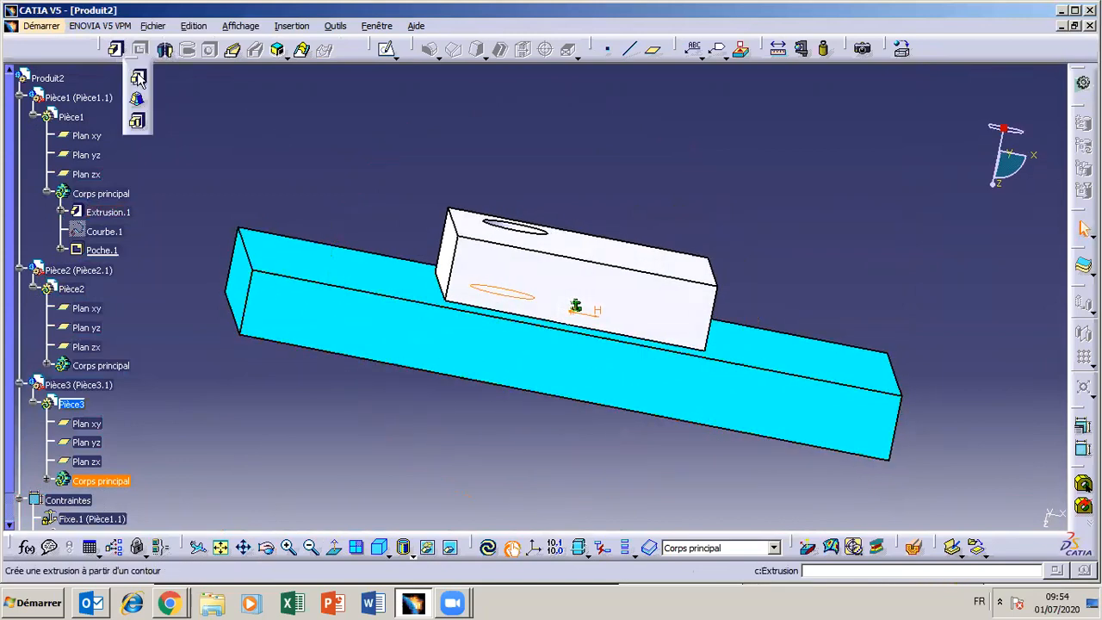
click(138, 77)
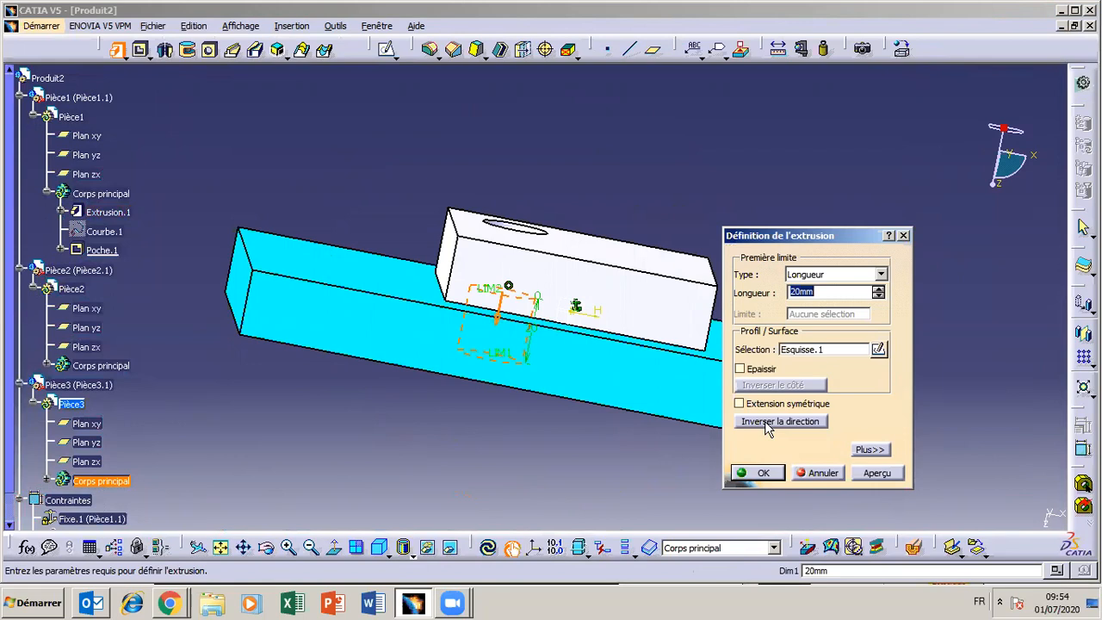
click(739, 404)
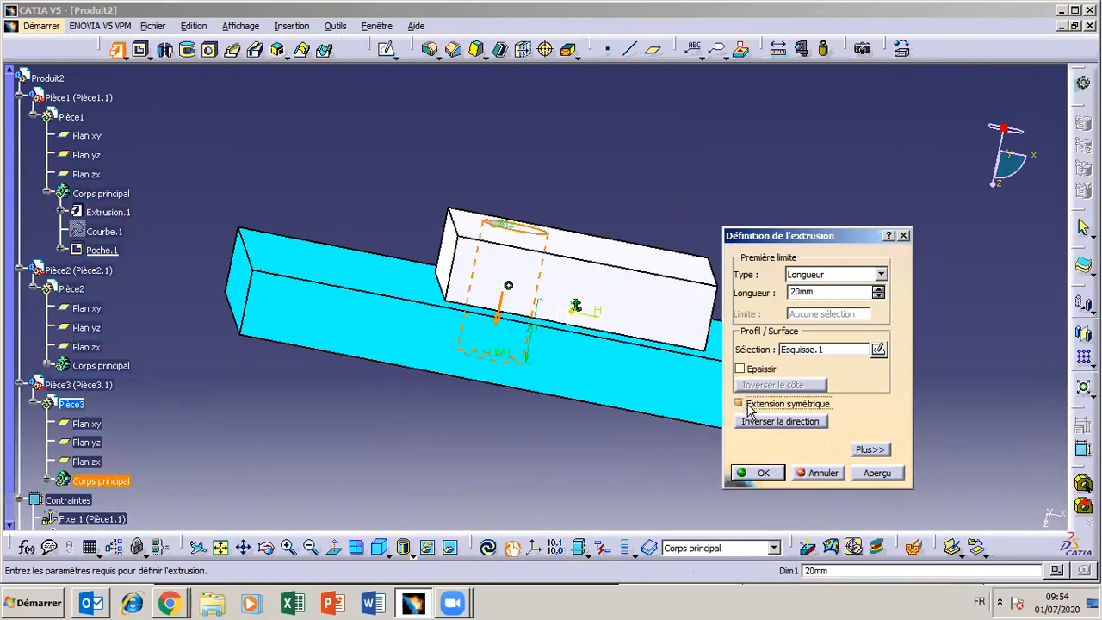
double_click(816, 293)
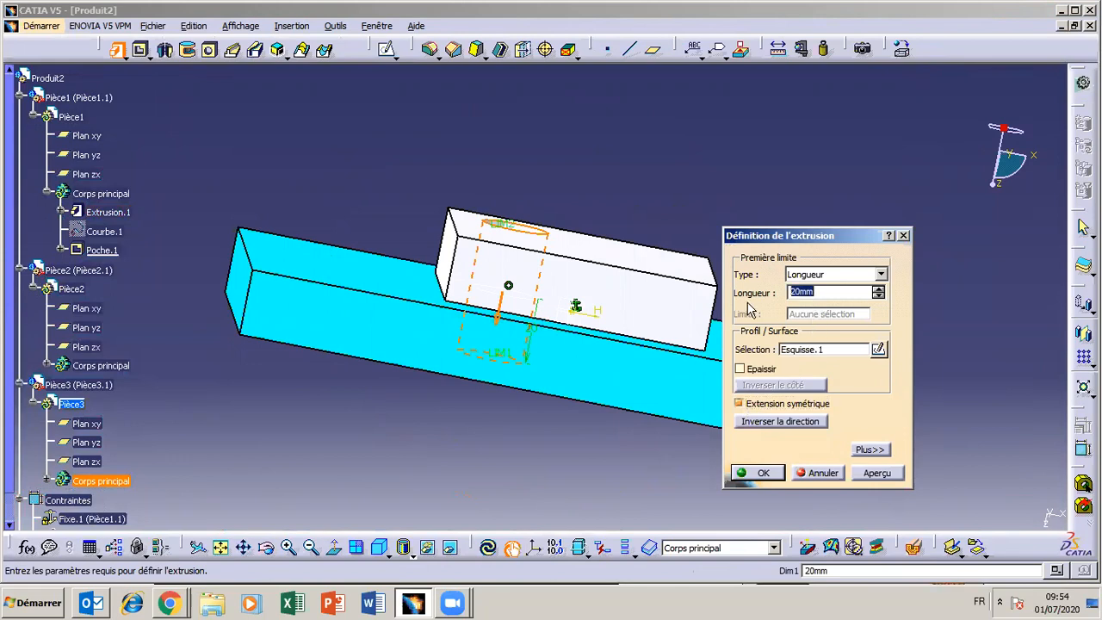
text(30)
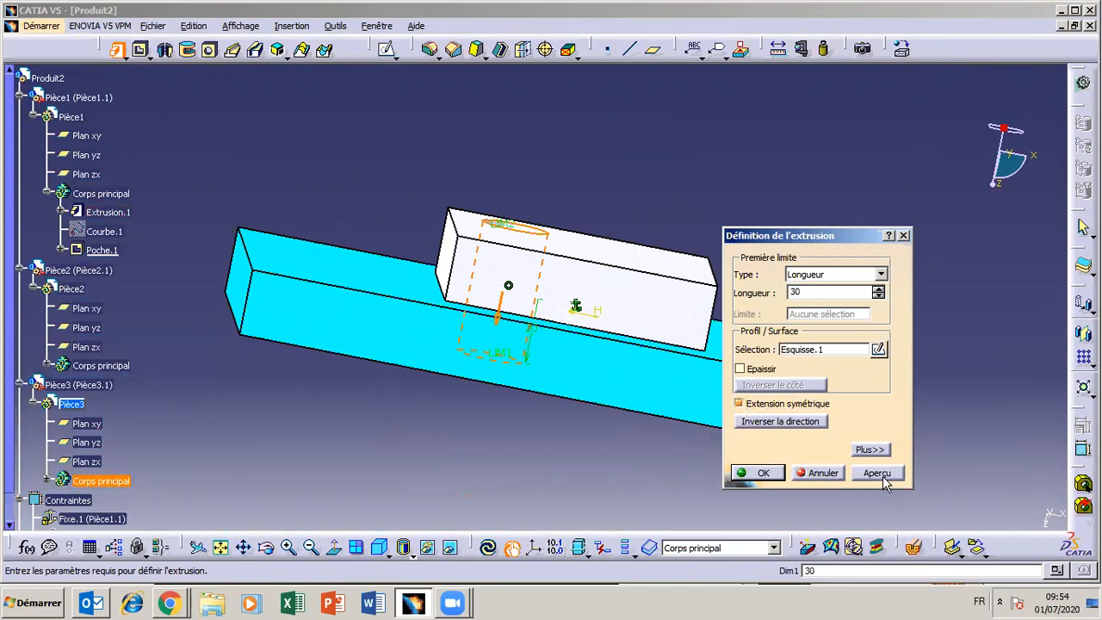
click(876, 473)
click(774, 473)
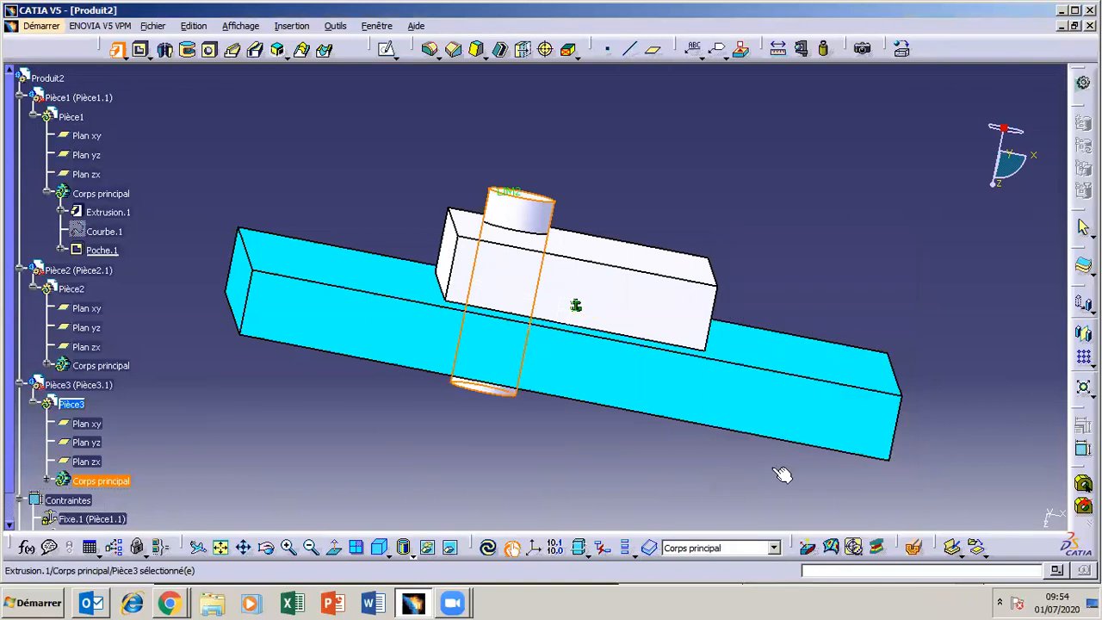
- Check the pin through both plates from several sides and activate the top-level Produit2 for assembly work
click(266, 548)
drag(428, 443, 512, 189)
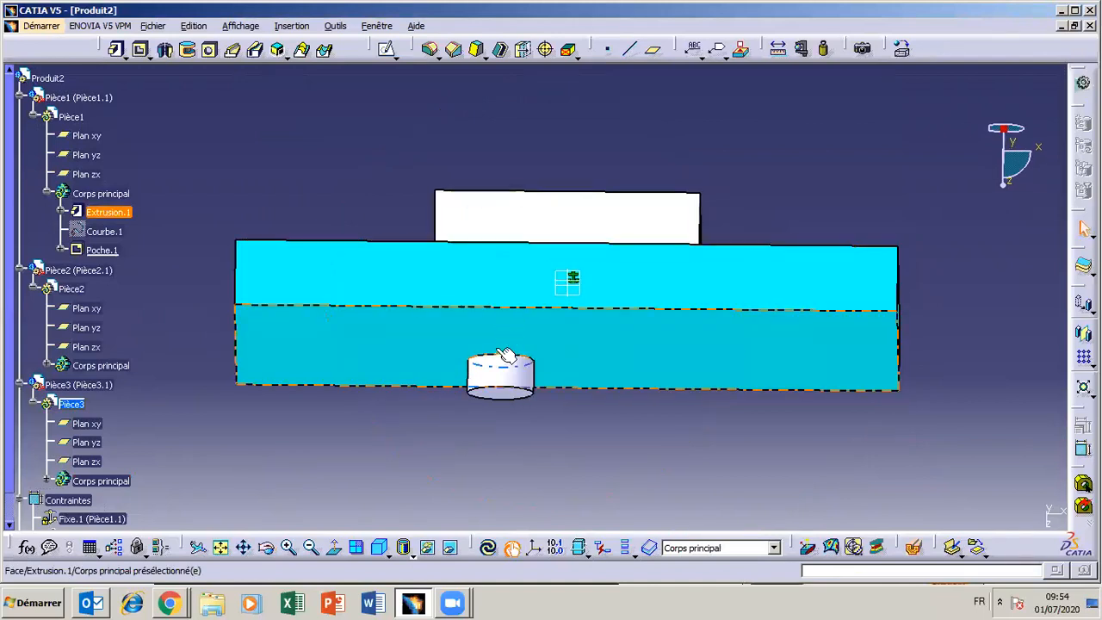
click(266, 547)
drag(479, 341, 448, 406)
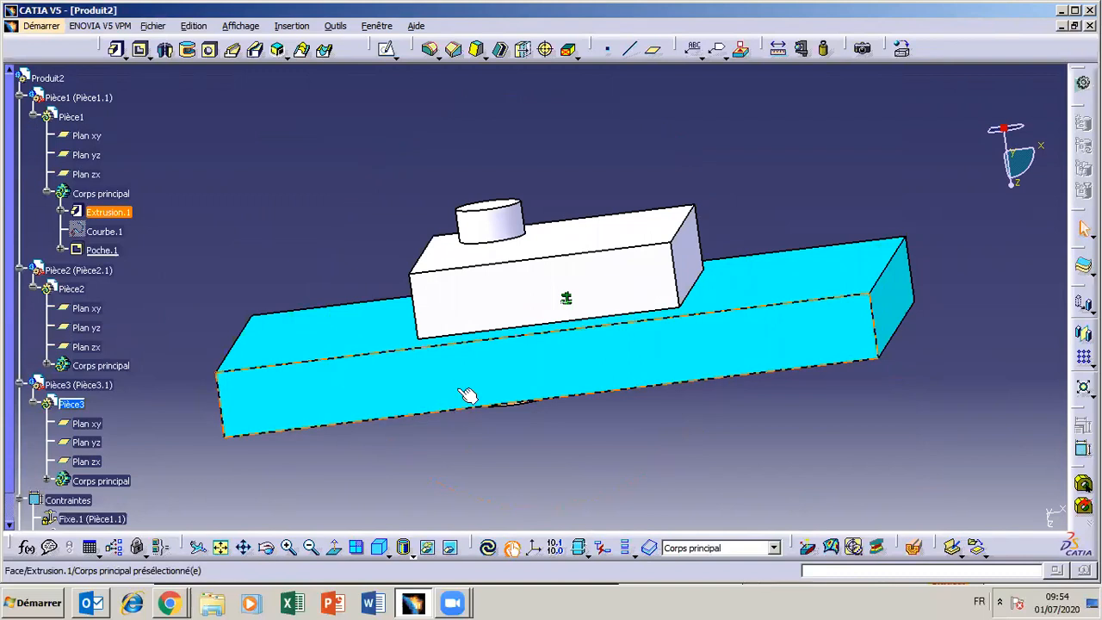
double_click(49, 77)
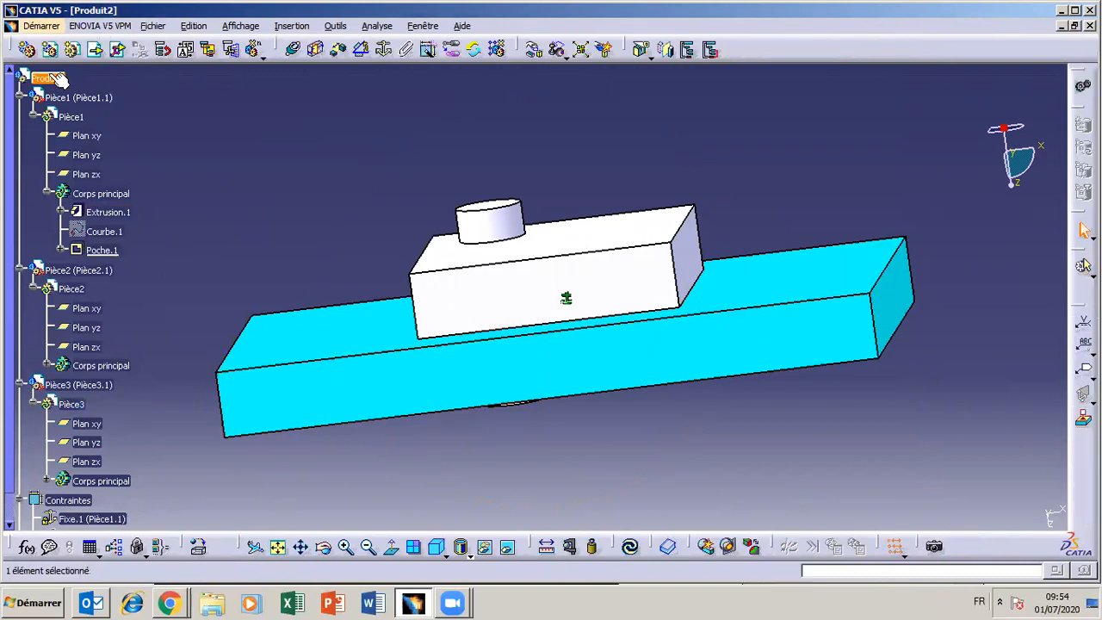
scroll(7, 422, down, 1)
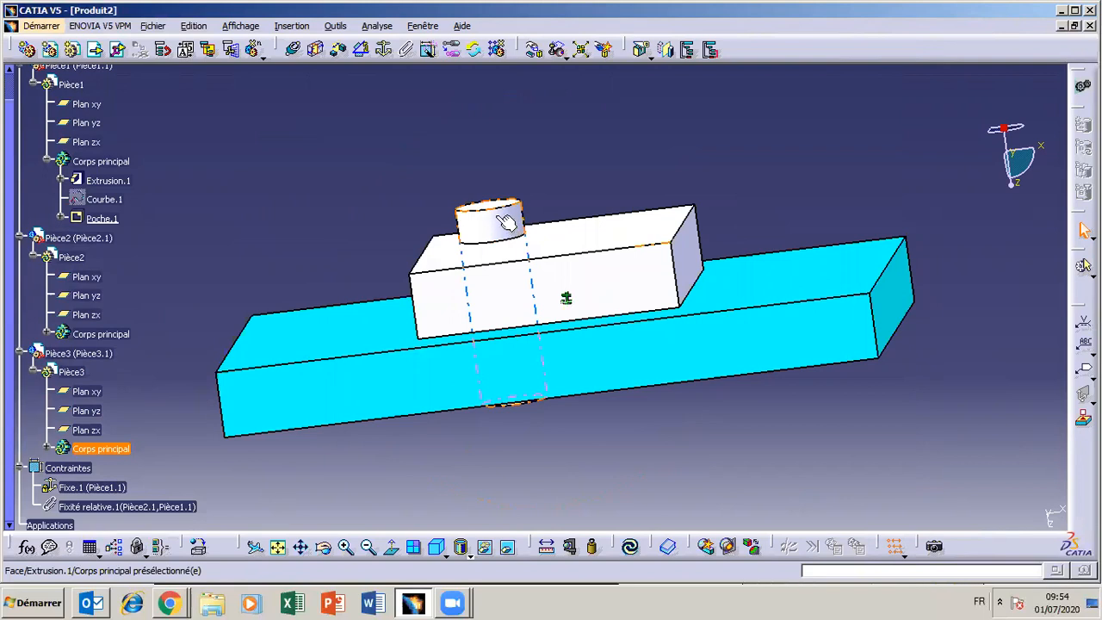
- Try to move Pièce3 along the X, Y and Z axes and rotate it about X with the Manipulation tool, cancelling the changes
click(534, 49)
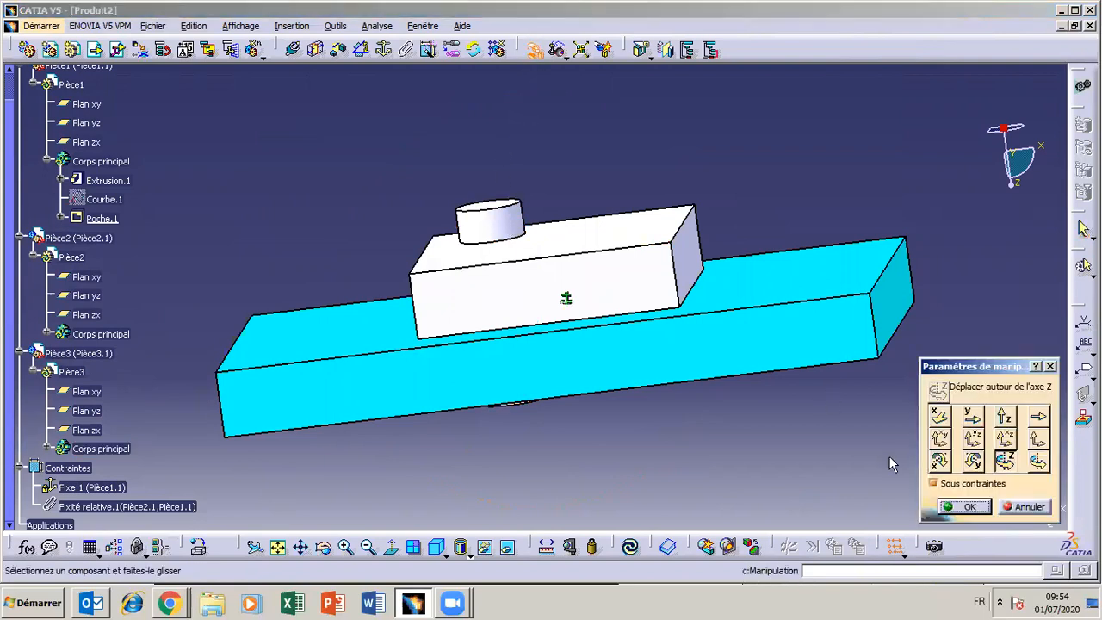
click(939, 419)
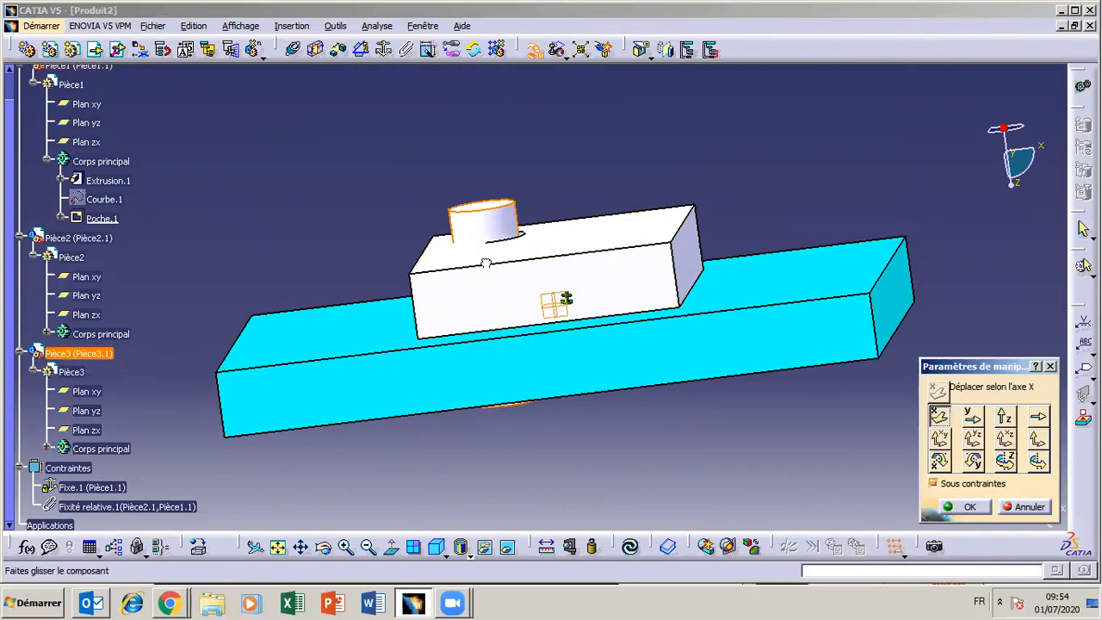
drag(497, 202, 648, 229)
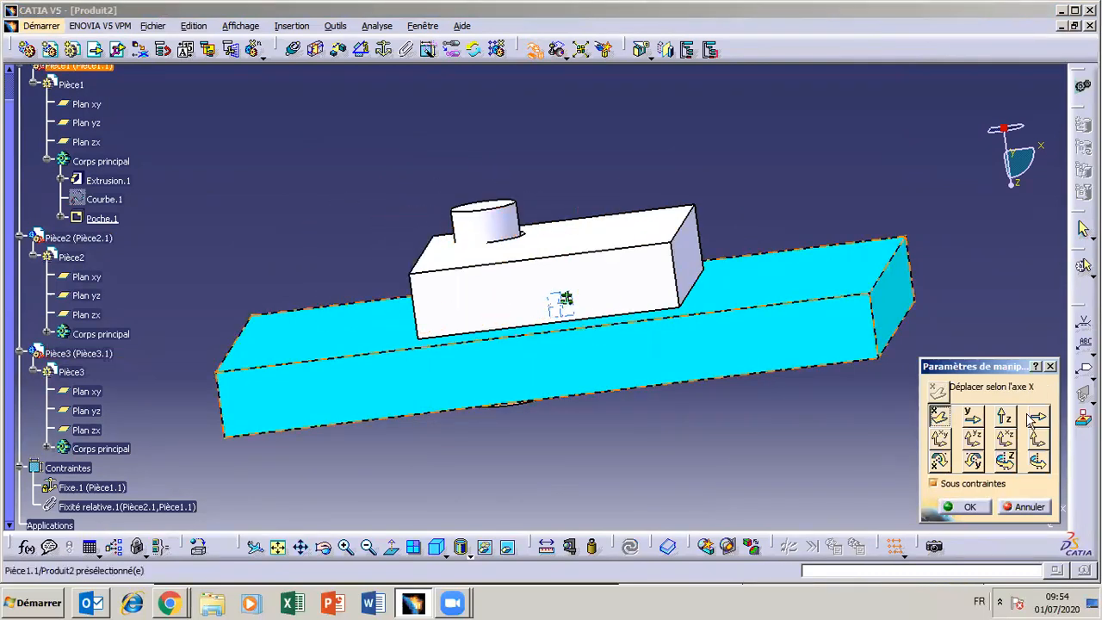
click(969, 417)
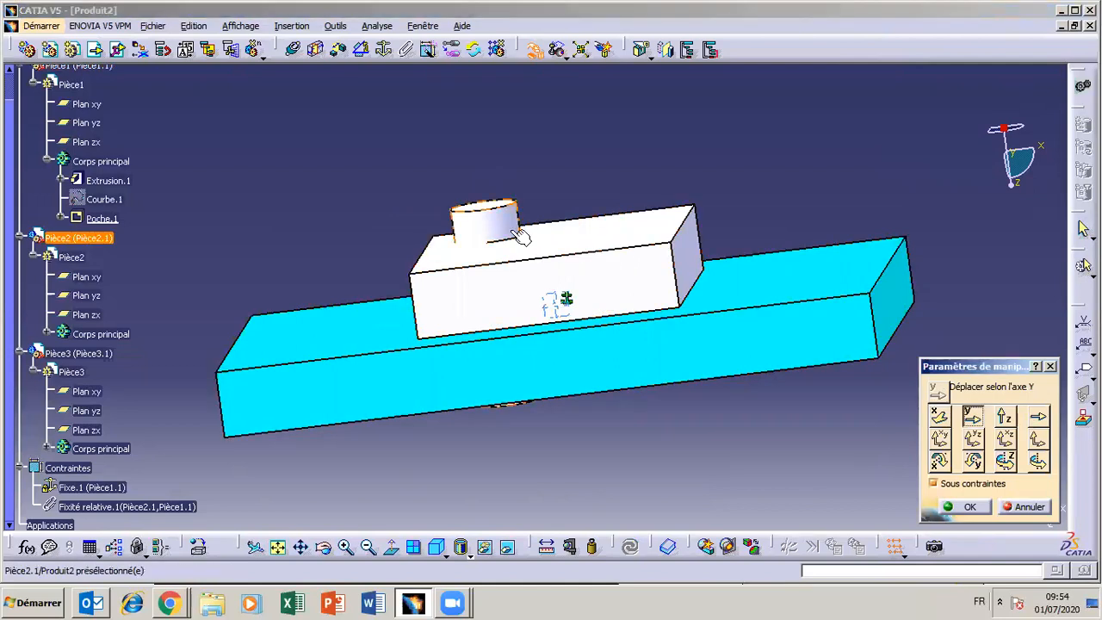
click(1003, 416)
drag(529, 242, 544, 261)
click(939, 461)
drag(475, 224, 515, 284)
click(971, 461)
click(1001, 459)
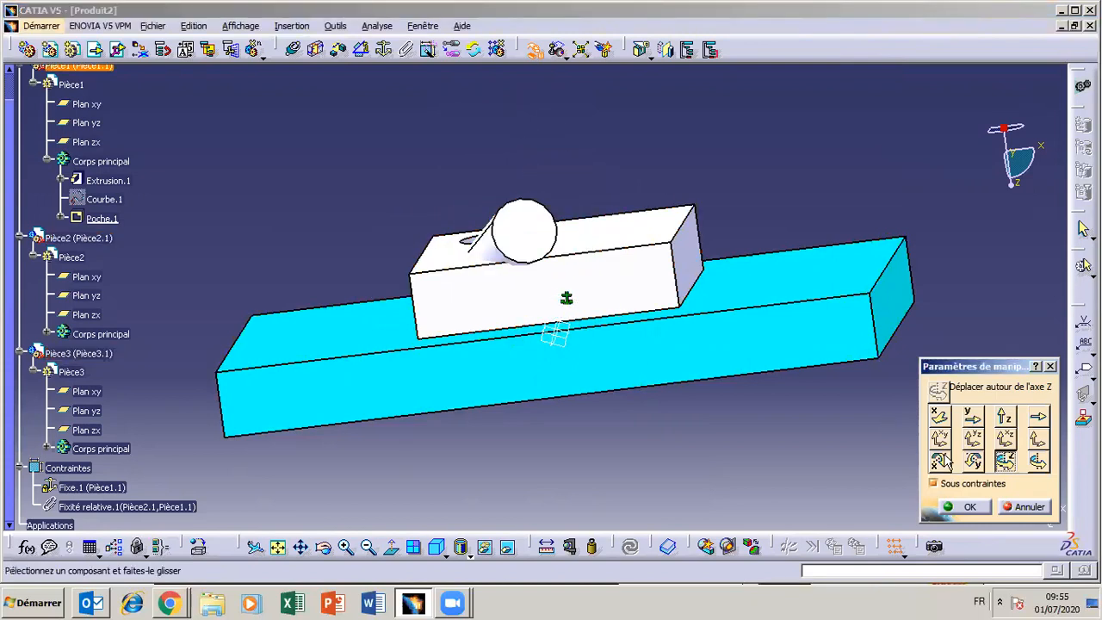
click(1026, 507)
- Add the pin Pièce3 to the existing Fixité relative.1 constraint that joins Pièce2 and Pièce1
click(323, 547)
drag(528, 341, 521, 284)
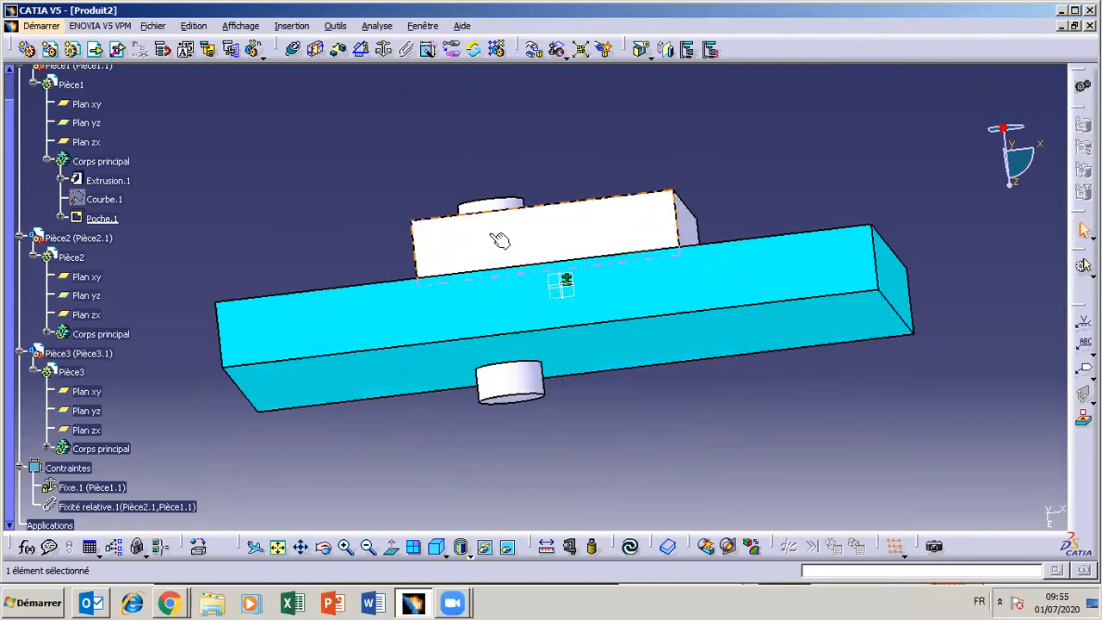
click(316, 548)
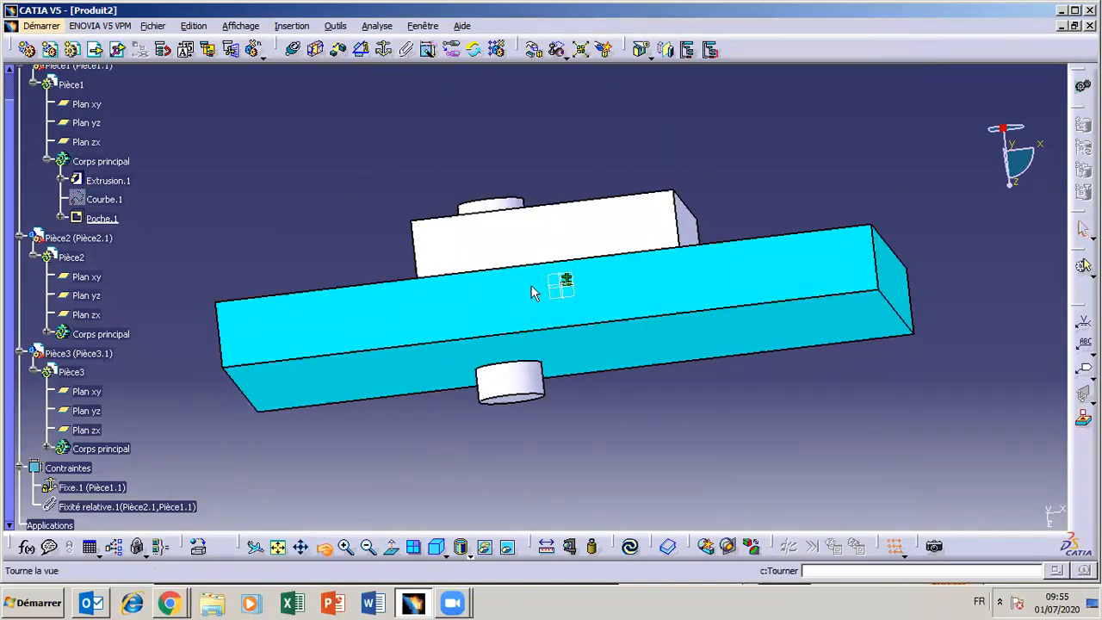
drag(531, 290, 522, 338)
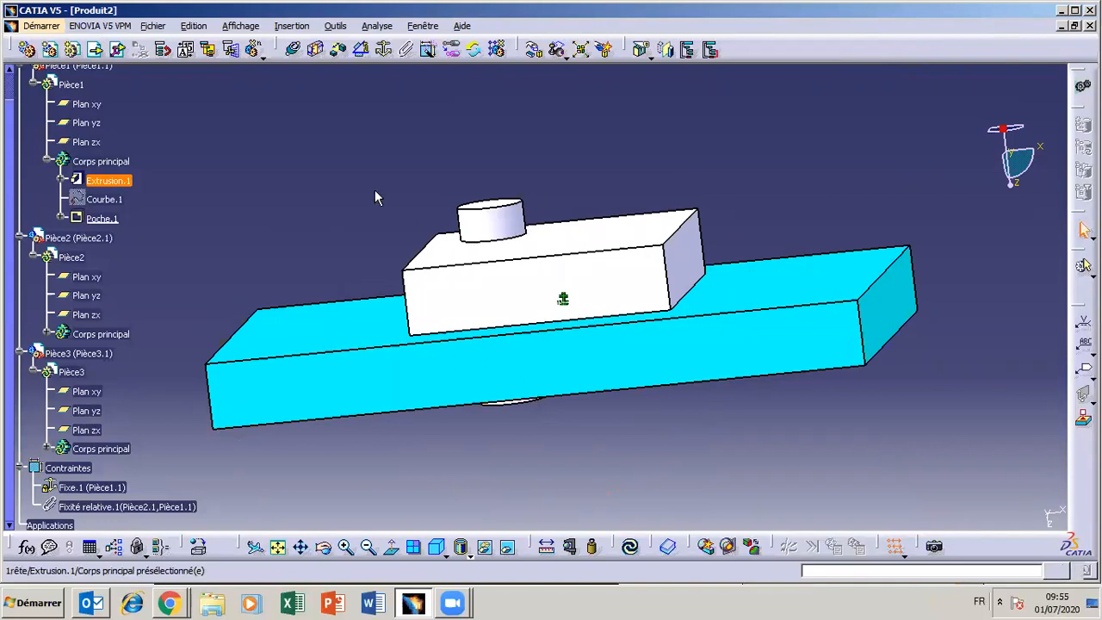
double_click(152, 504)
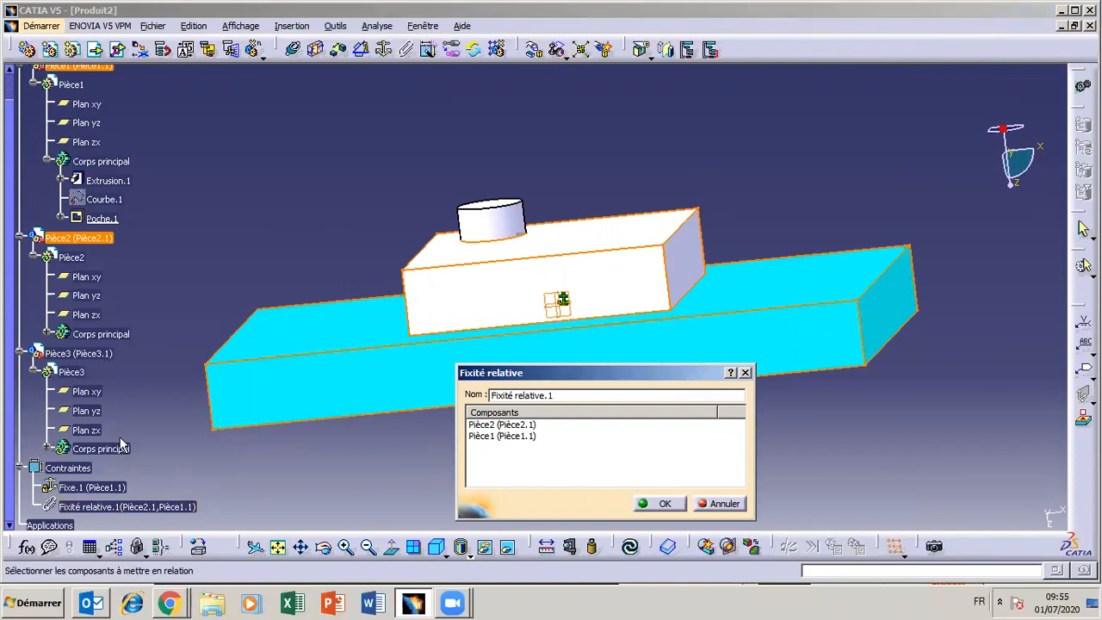
click(90, 356)
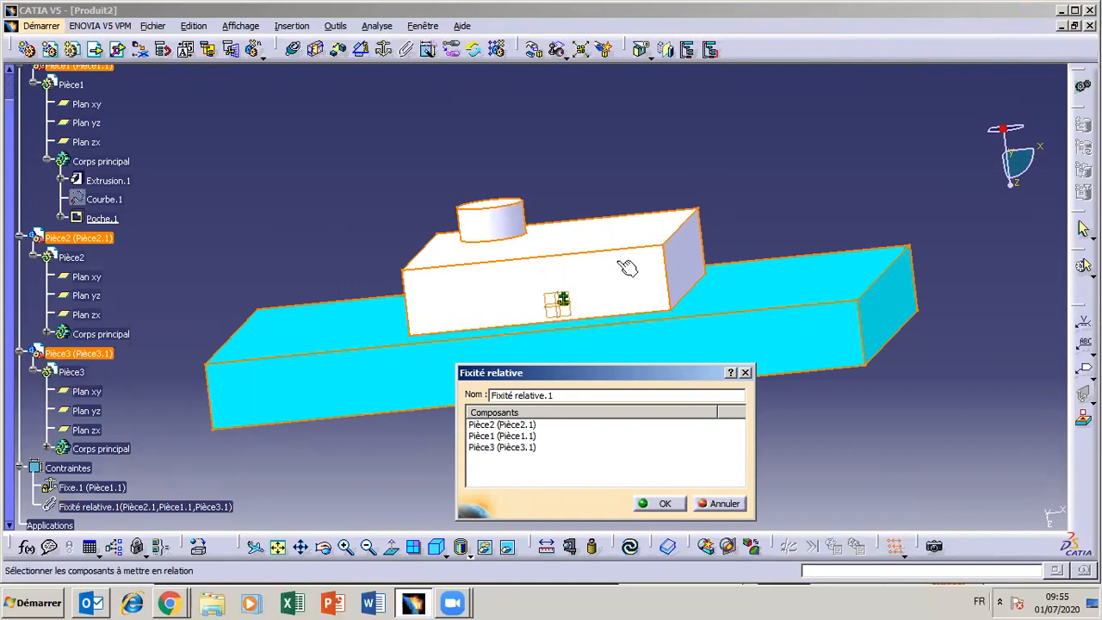
click(654, 508)
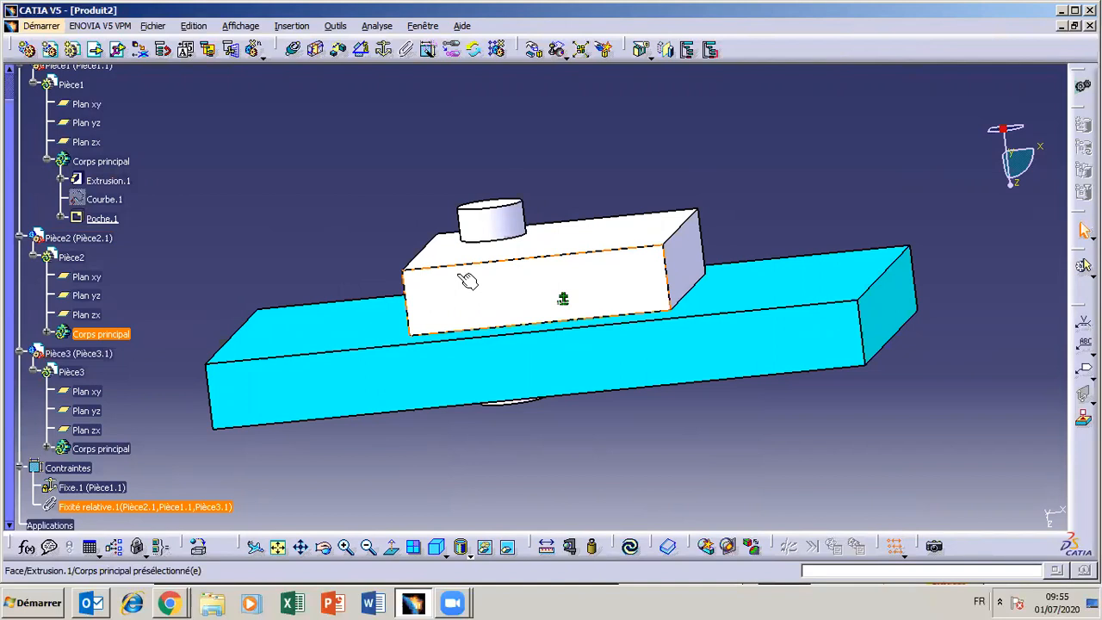
- Test with the Manipulation tool whether the fixed-together pin can still translate along or rotate about the X, Y and Z axes
click(324, 549)
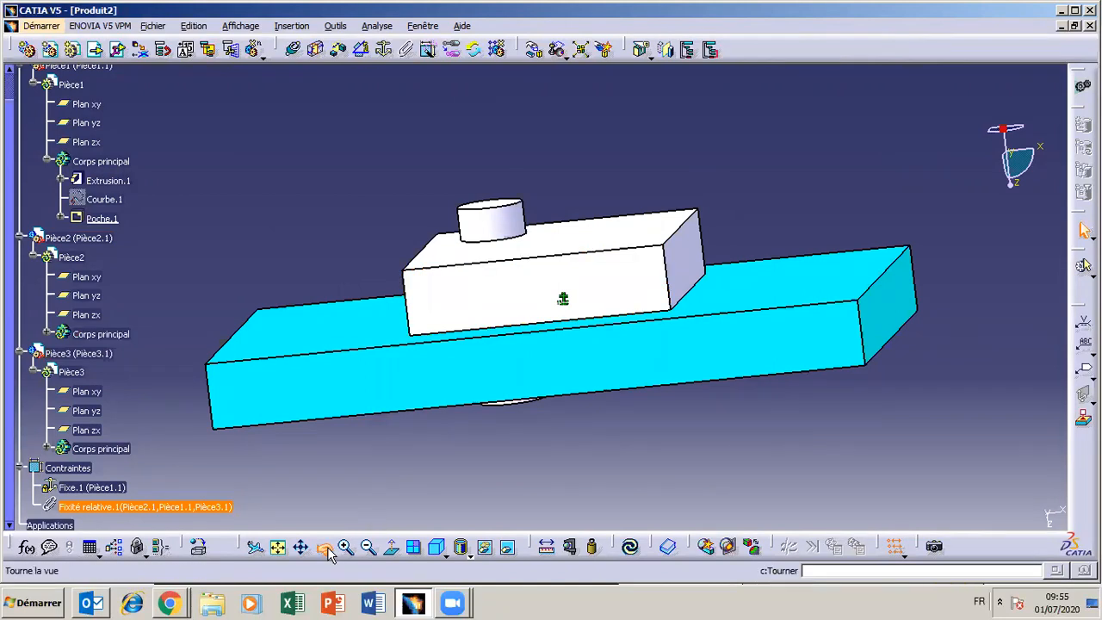
drag(671, 298, 568, 298)
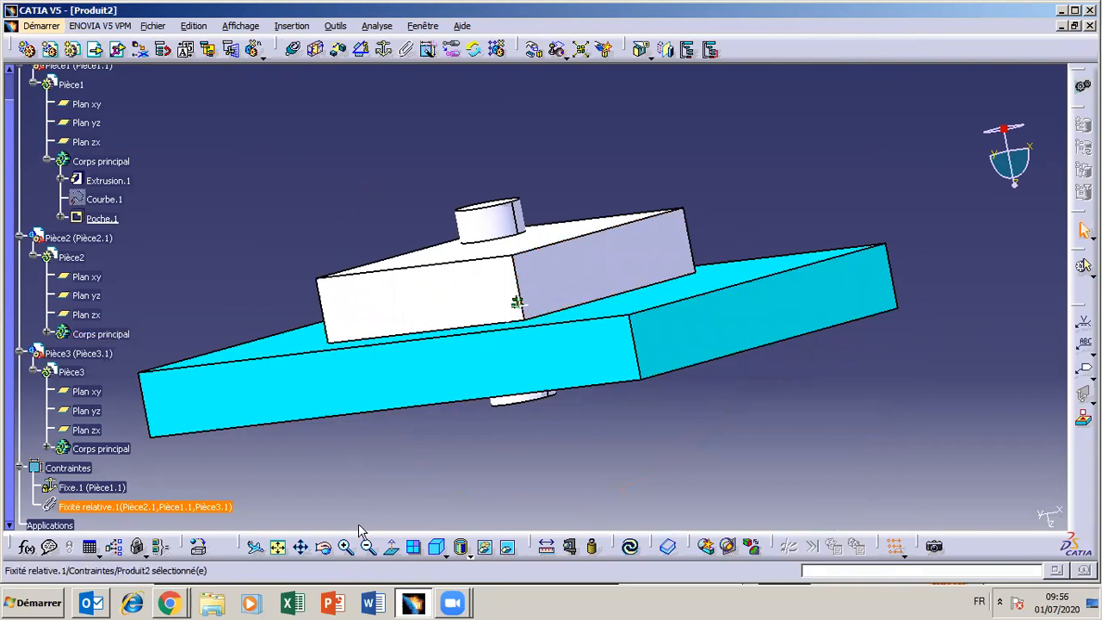
click(323, 546)
drag(418, 485, 465, 489)
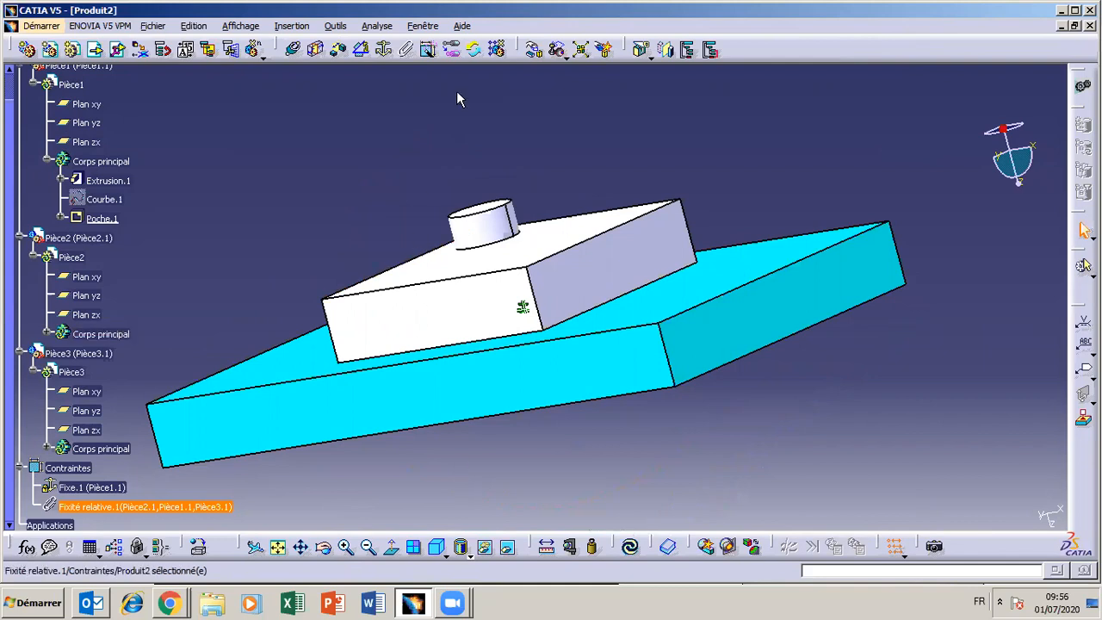
click(534, 50)
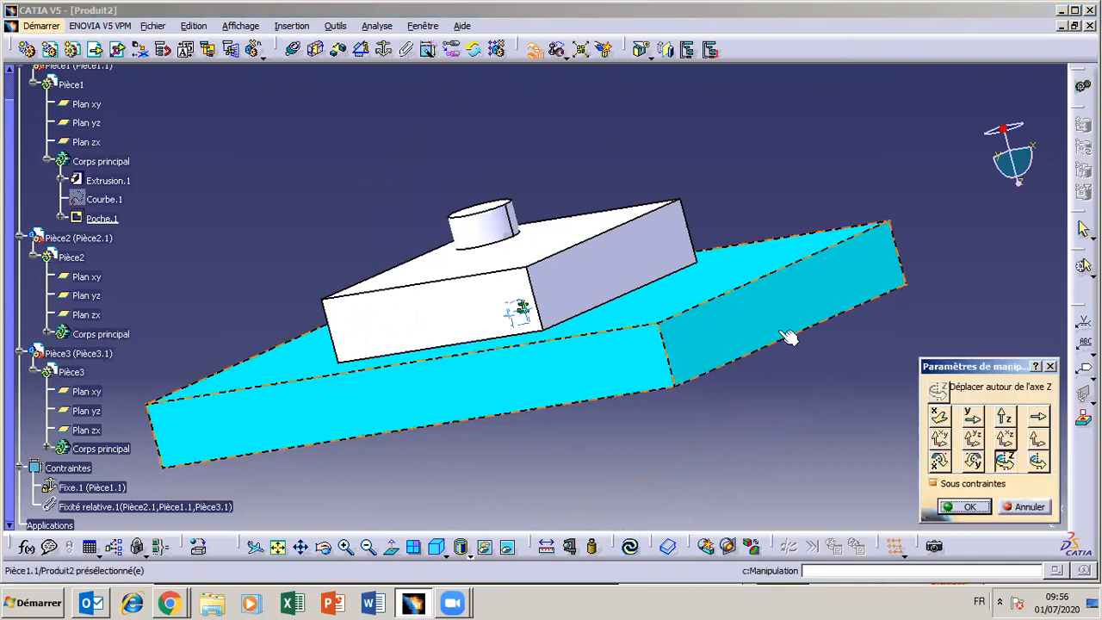
click(940, 415)
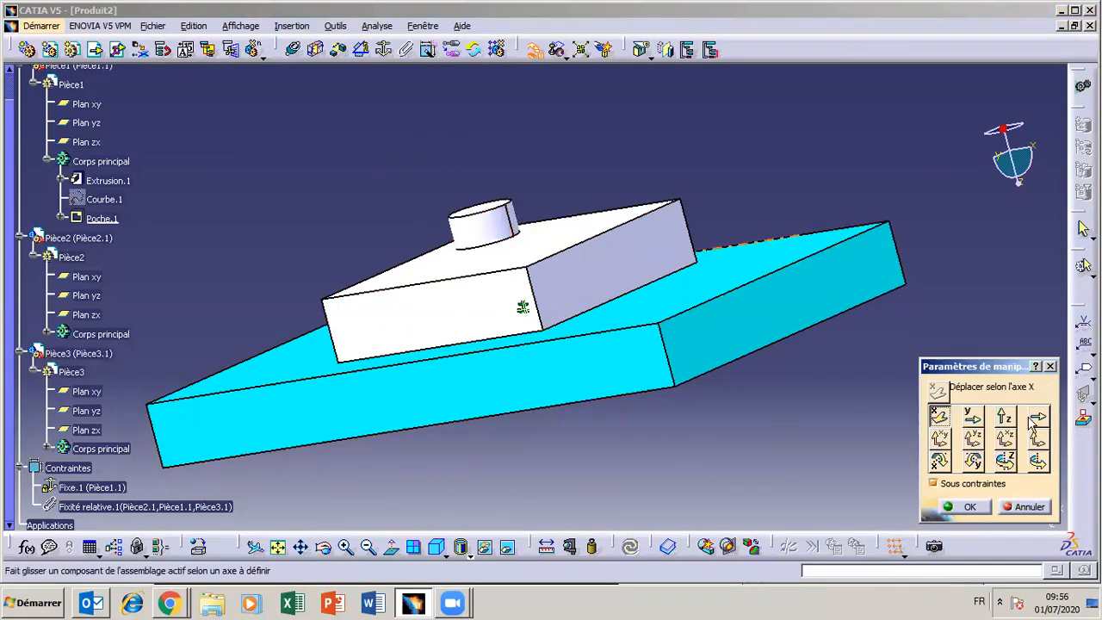
click(974, 418)
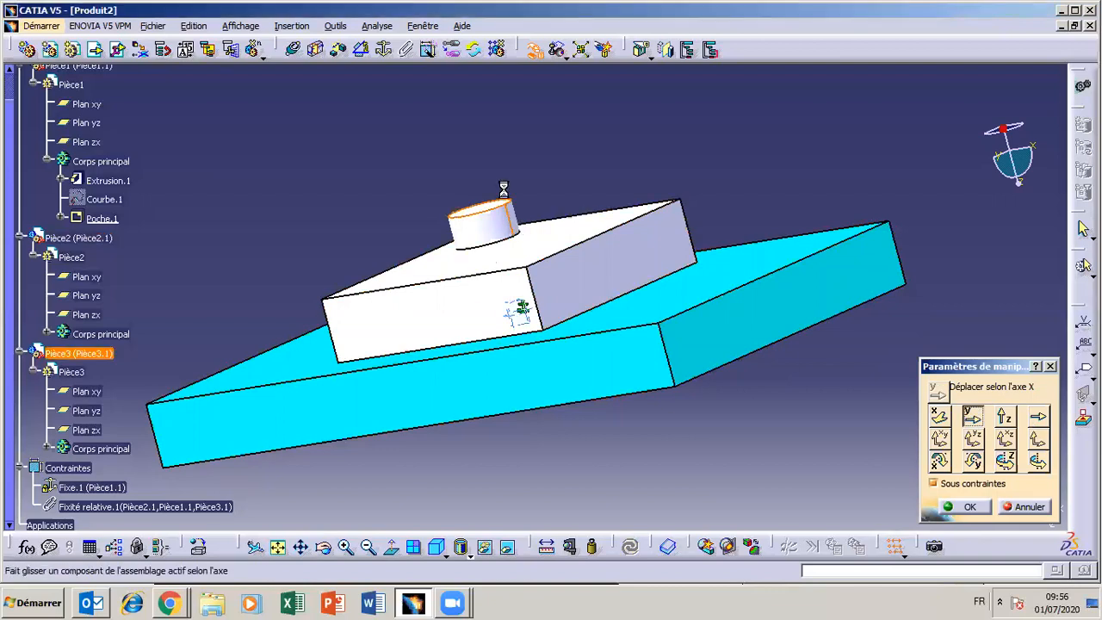
click(1004, 417)
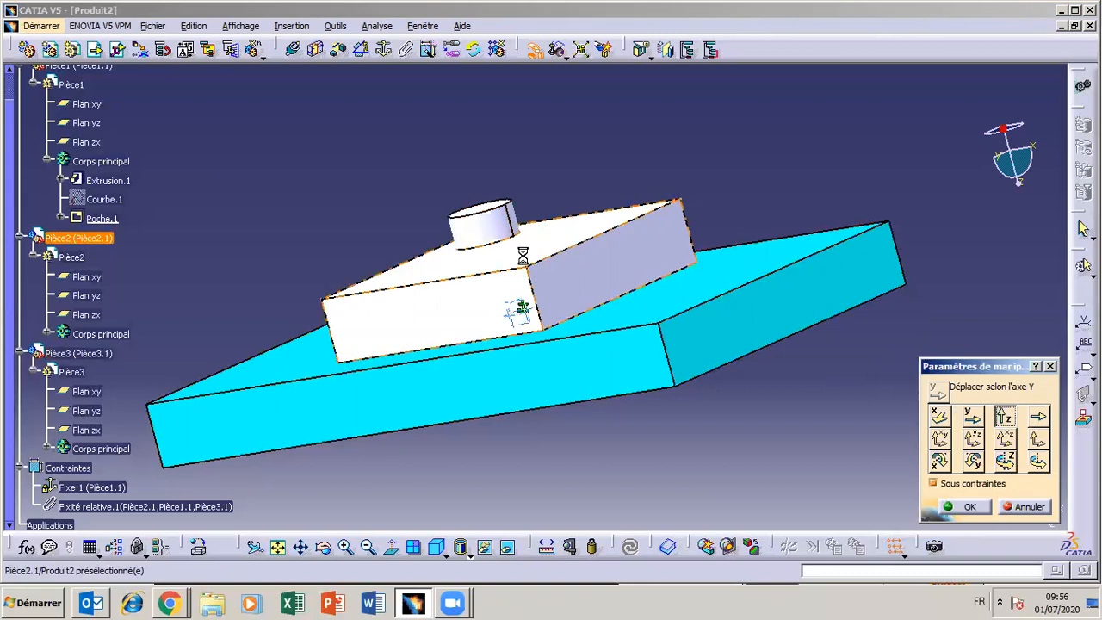
click(939, 440)
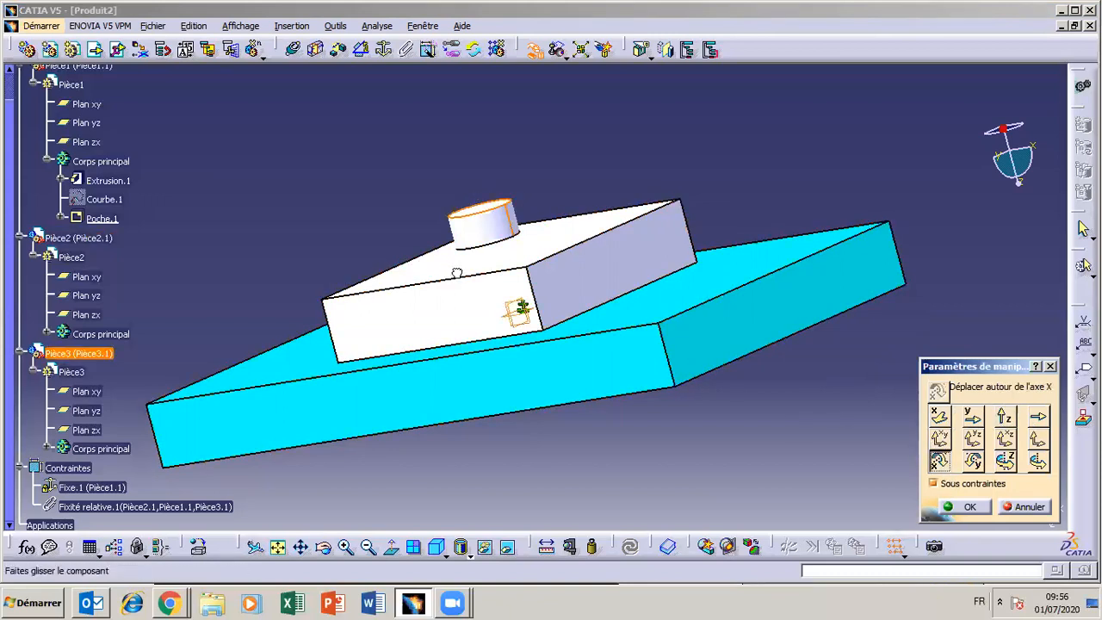
click(971, 460)
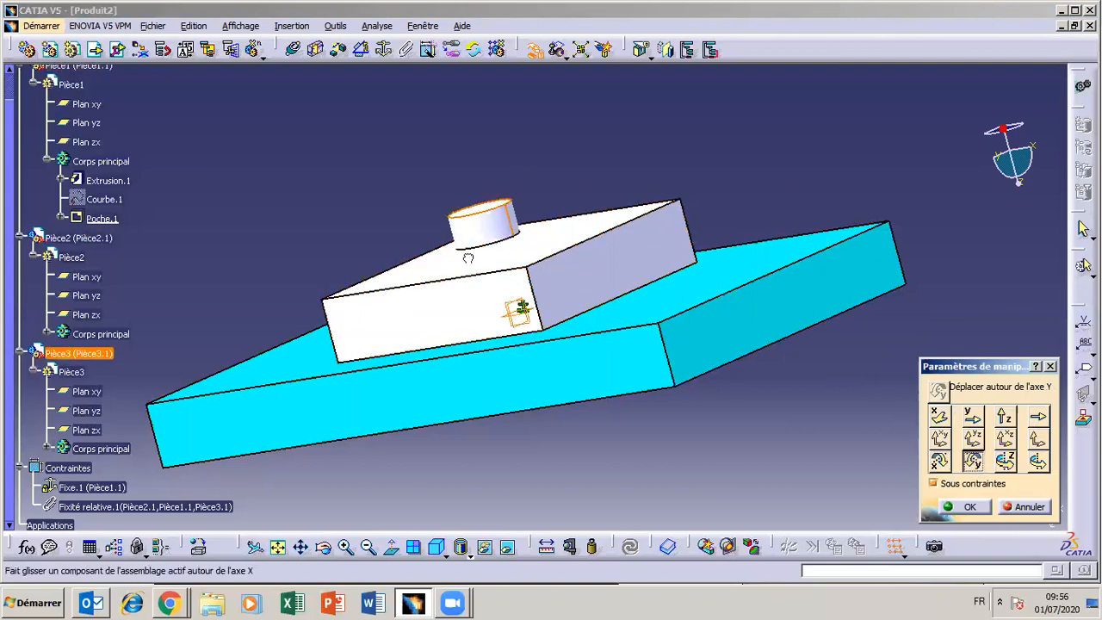
click(1004, 462)
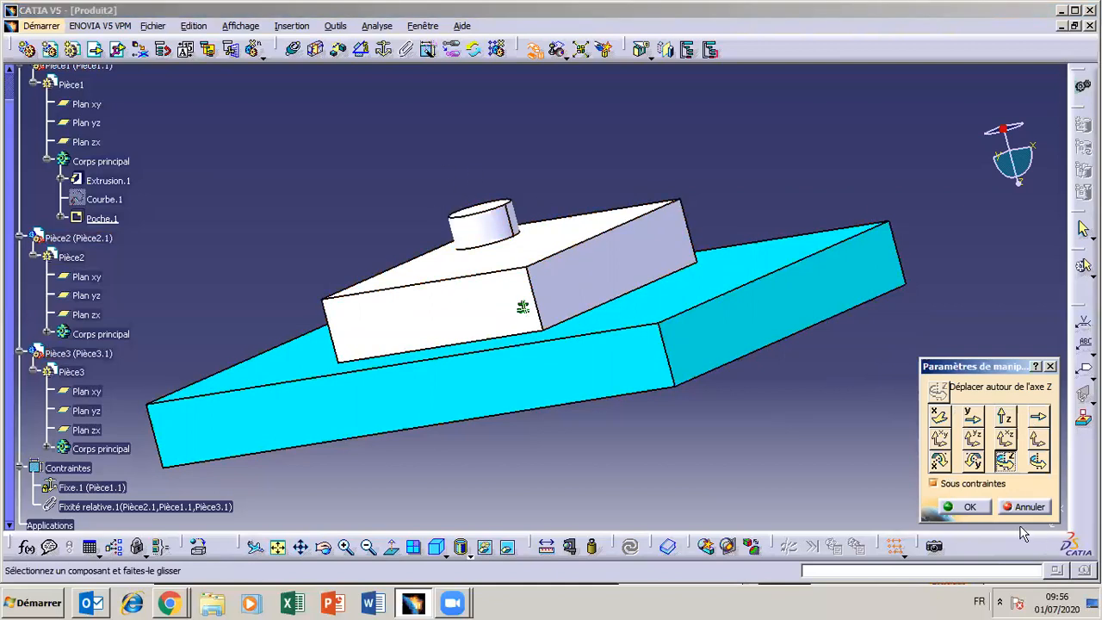
click(984, 508)
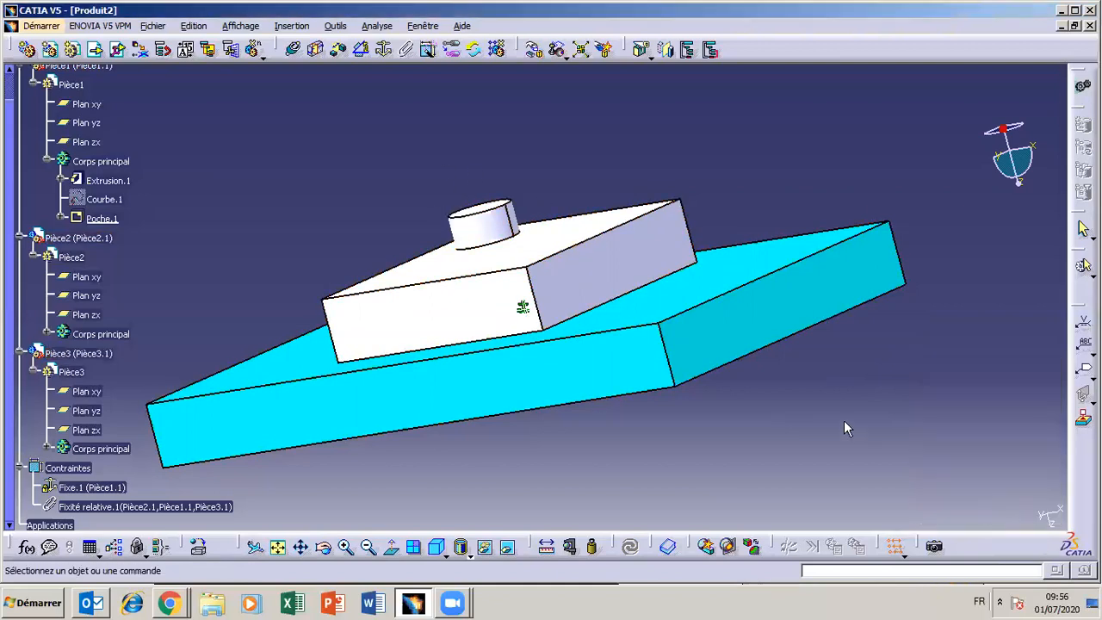
- Add a surface contact constraint between the side face of Pièce2 and the parallel side face of Pièce1, and update the assembly
click(323, 547)
drag(603, 350, 637, 354)
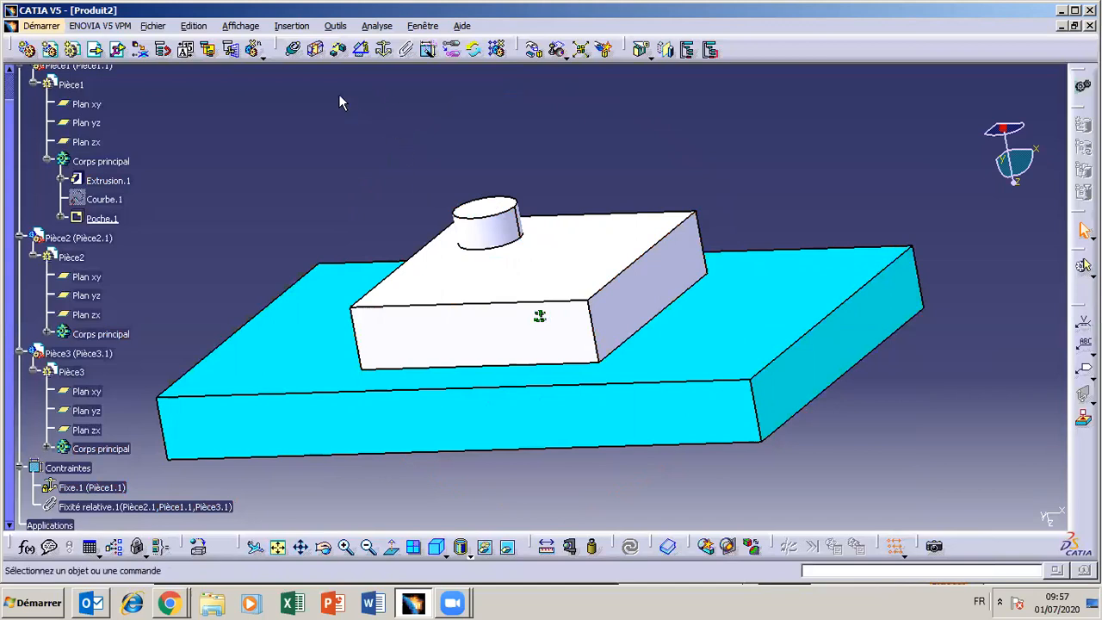
click(316, 50)
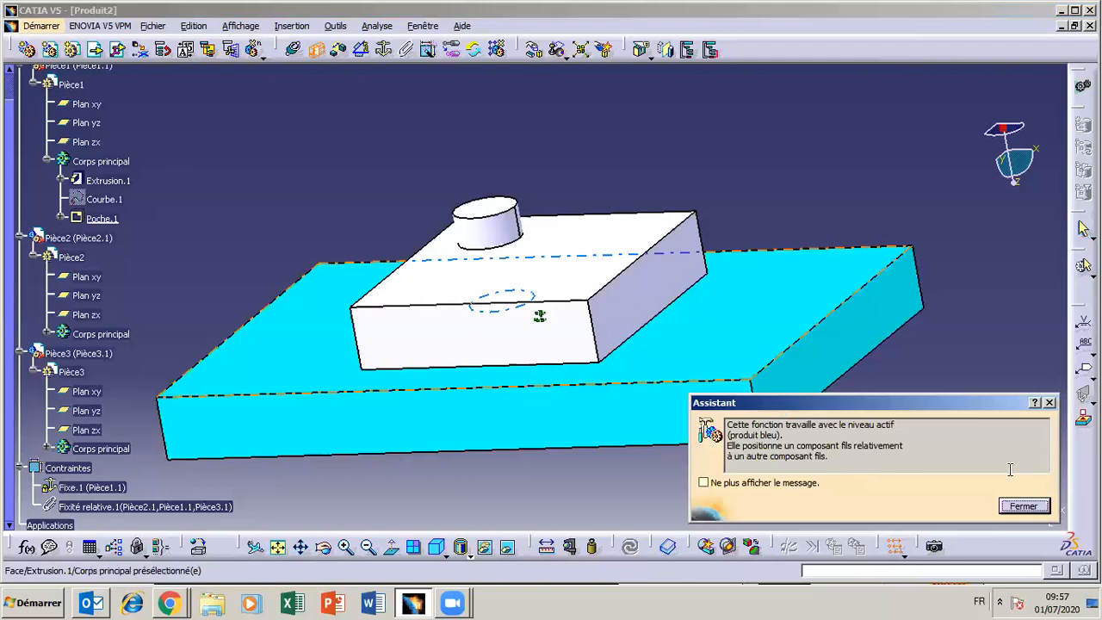
click(1039, 508)
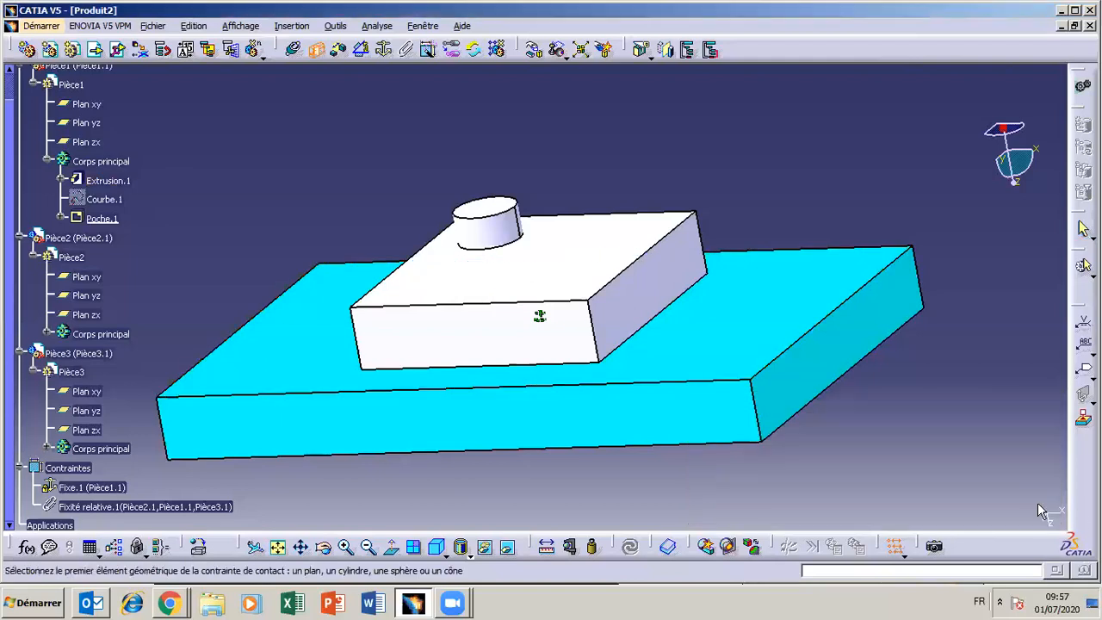
click(646, 298)
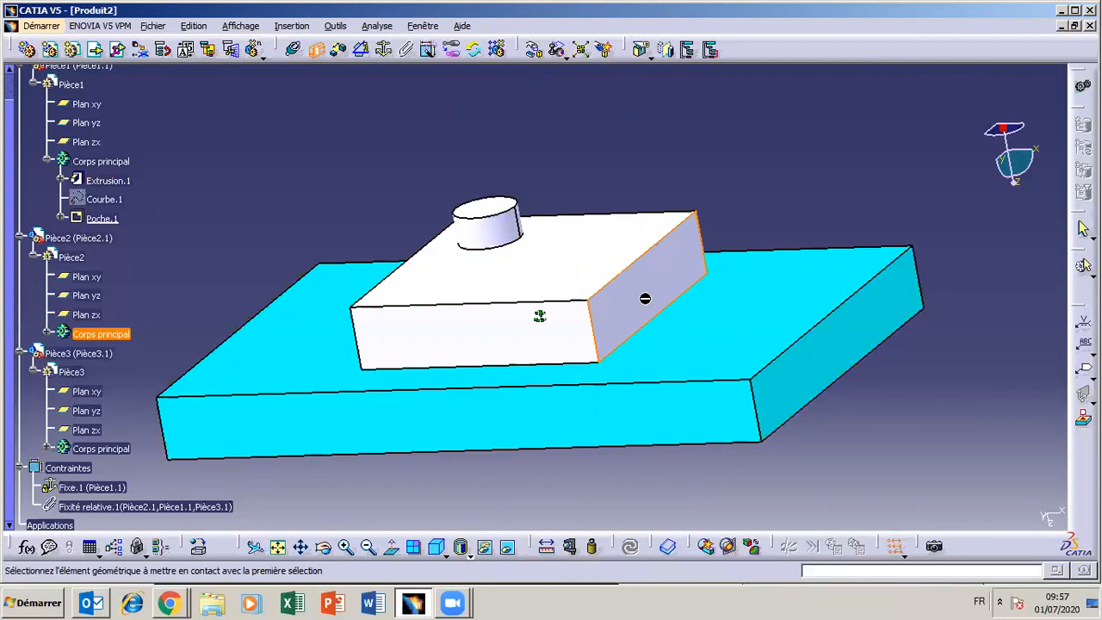
click(828, 372)
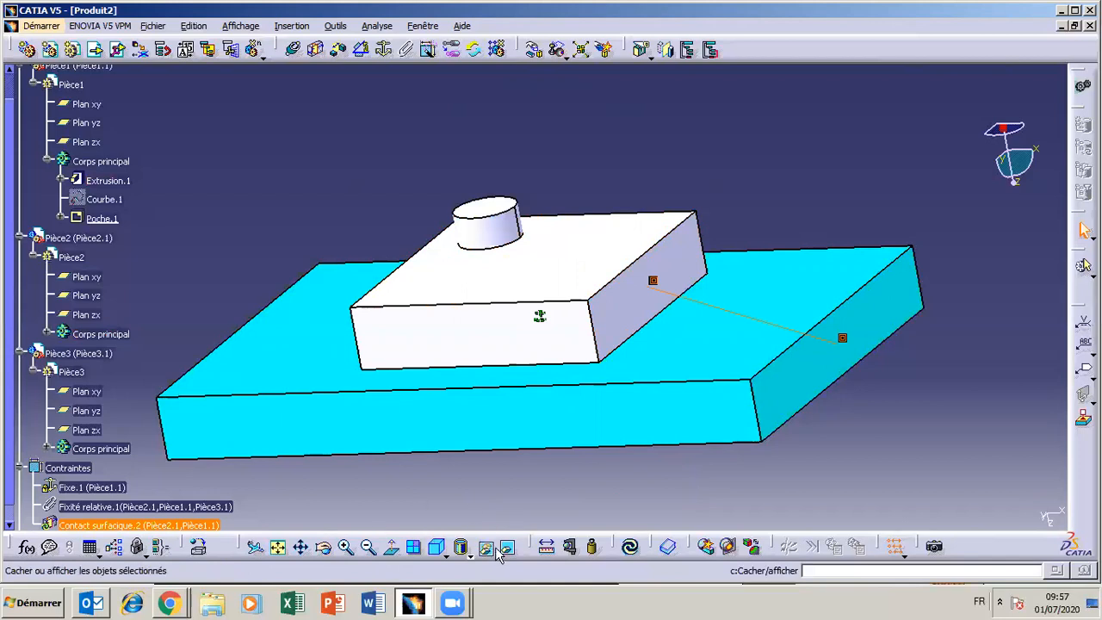
click(628, 549)
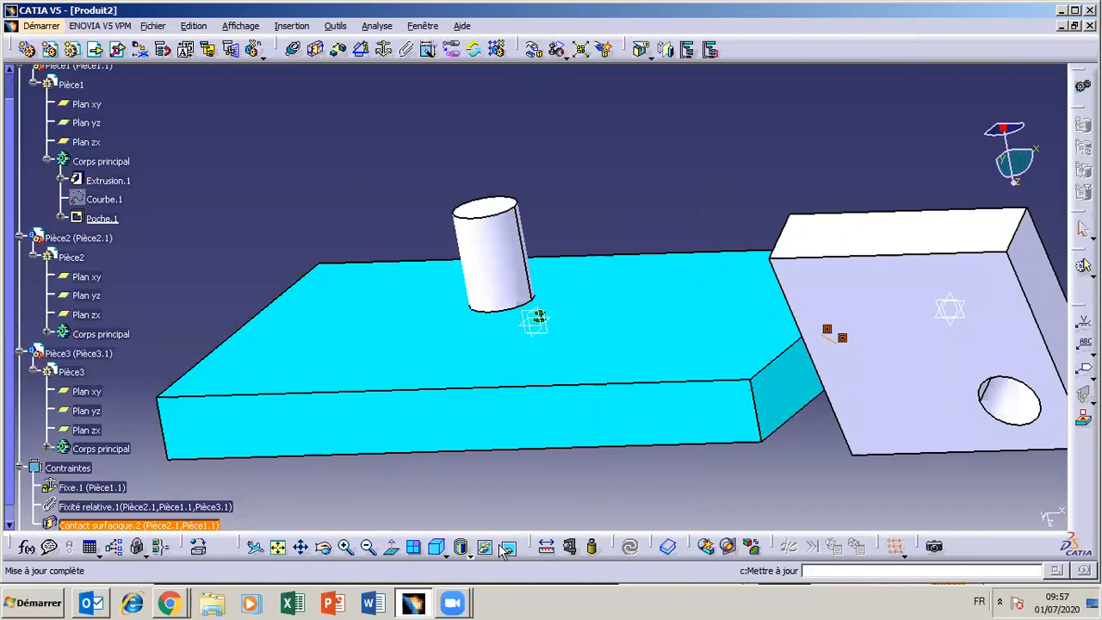
- Add a 30° angle constraint between the large holed face of Pièce2 and the upper face of Pièce1, and update the assembly
click(325, 548)
drag(814, 382, 521, 330)
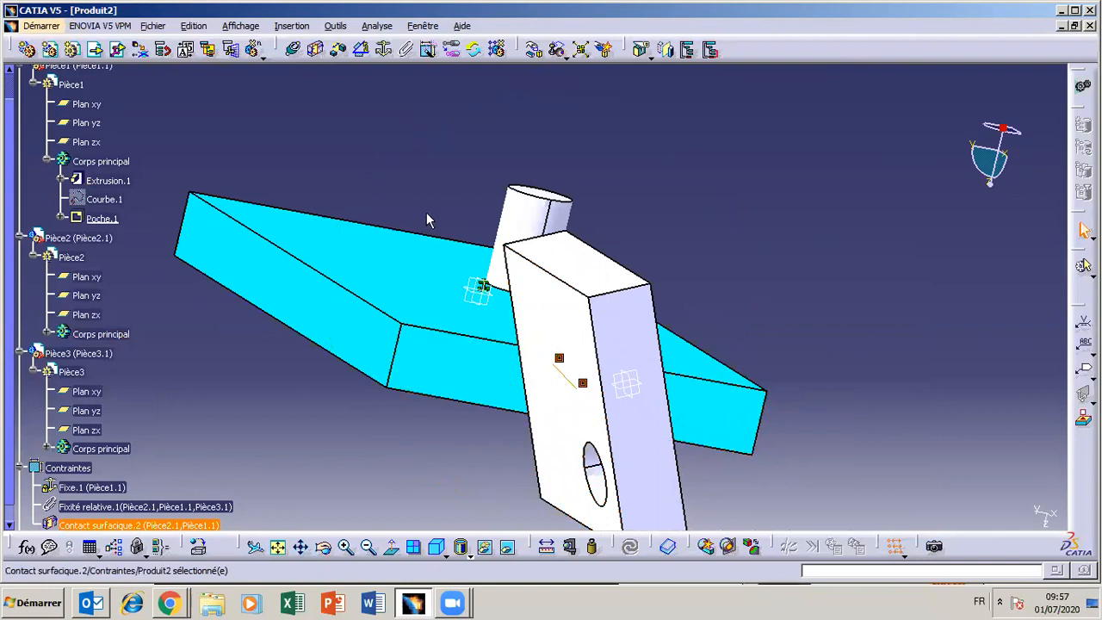
click(361, 51)
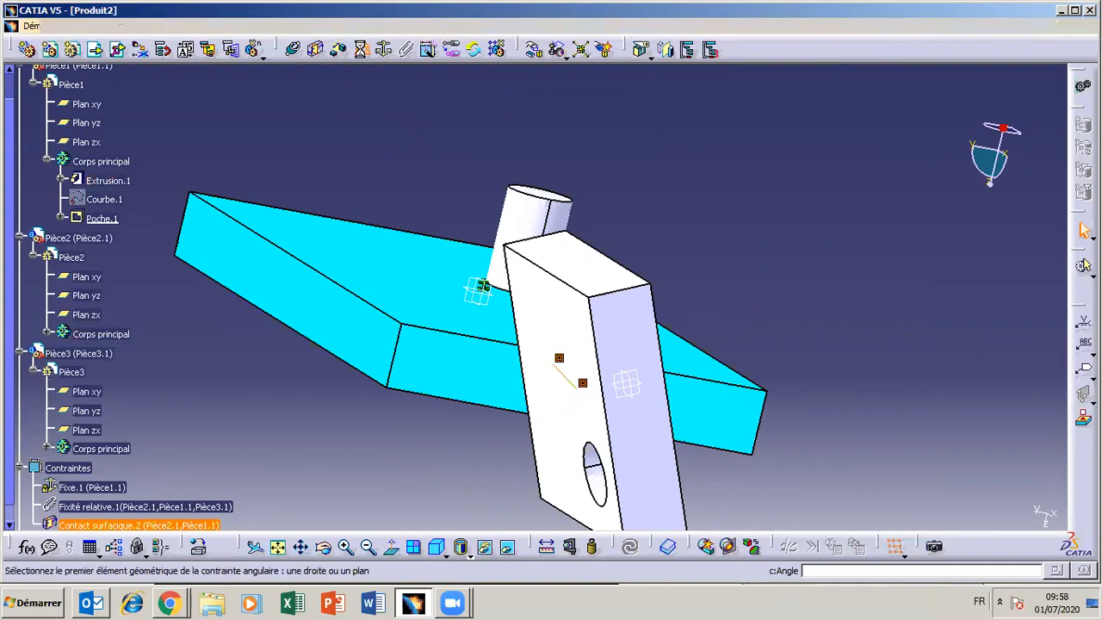
click(706, 485)
click(1024, 507)
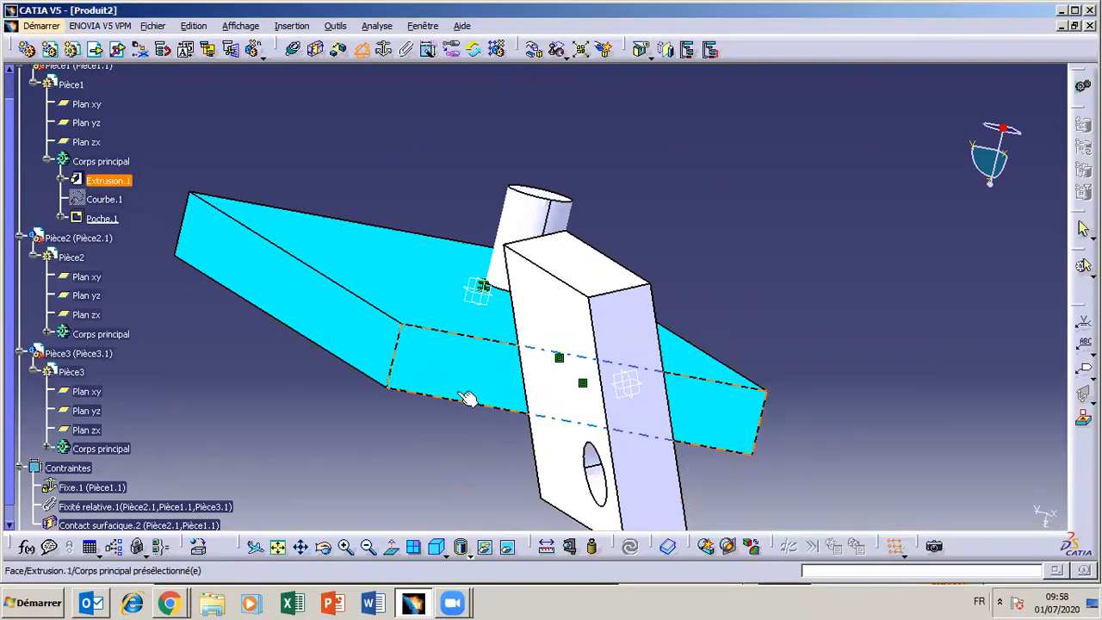
click(576, 326)
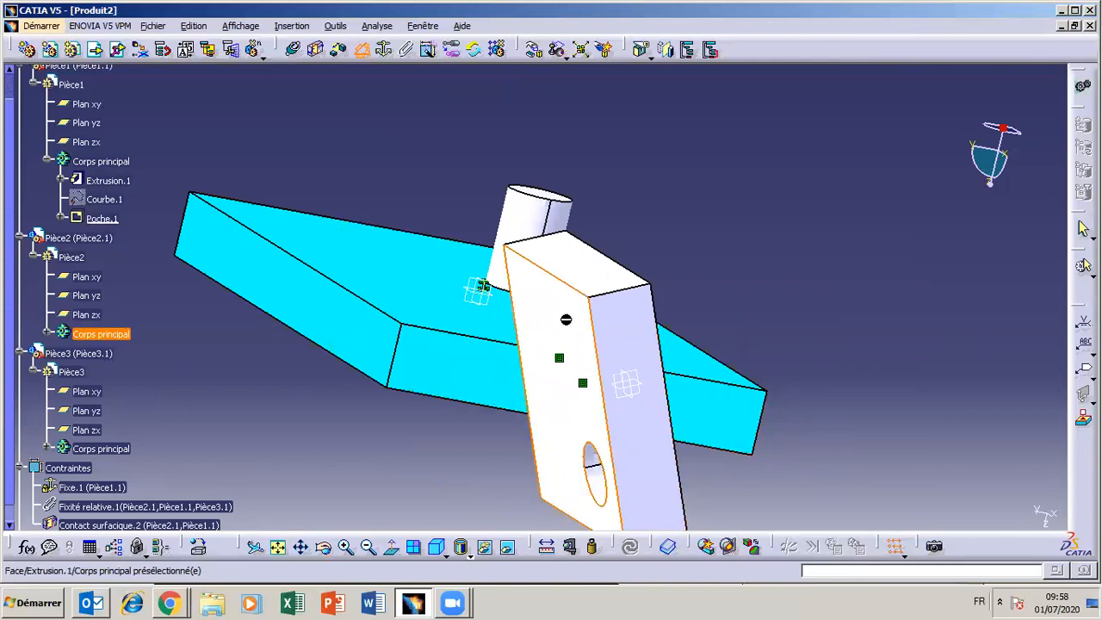
click(438, 309)
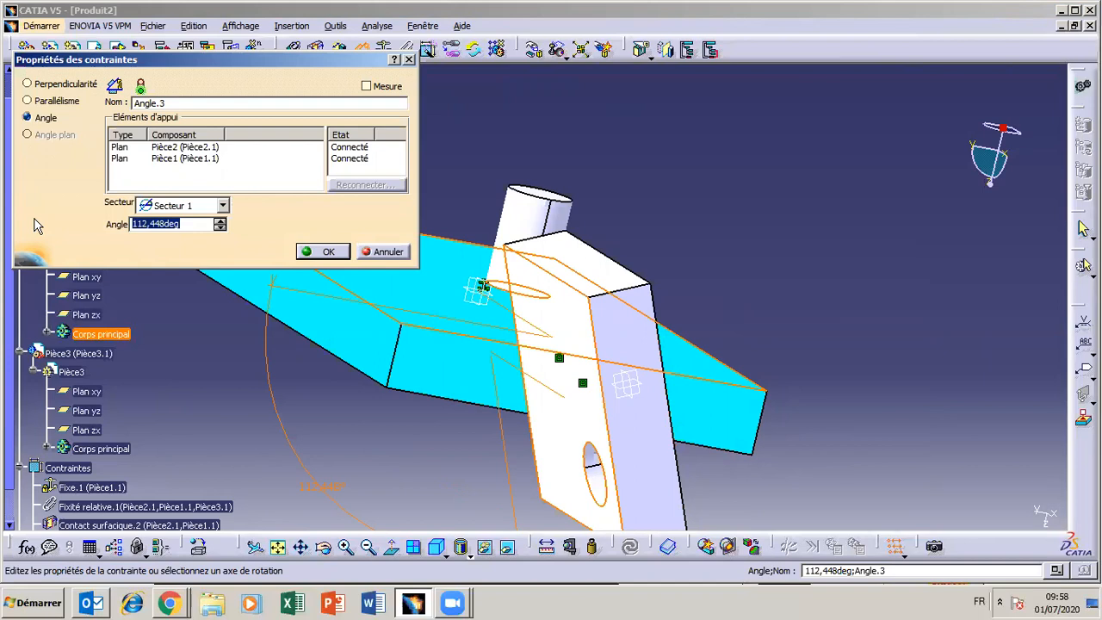
text(30)
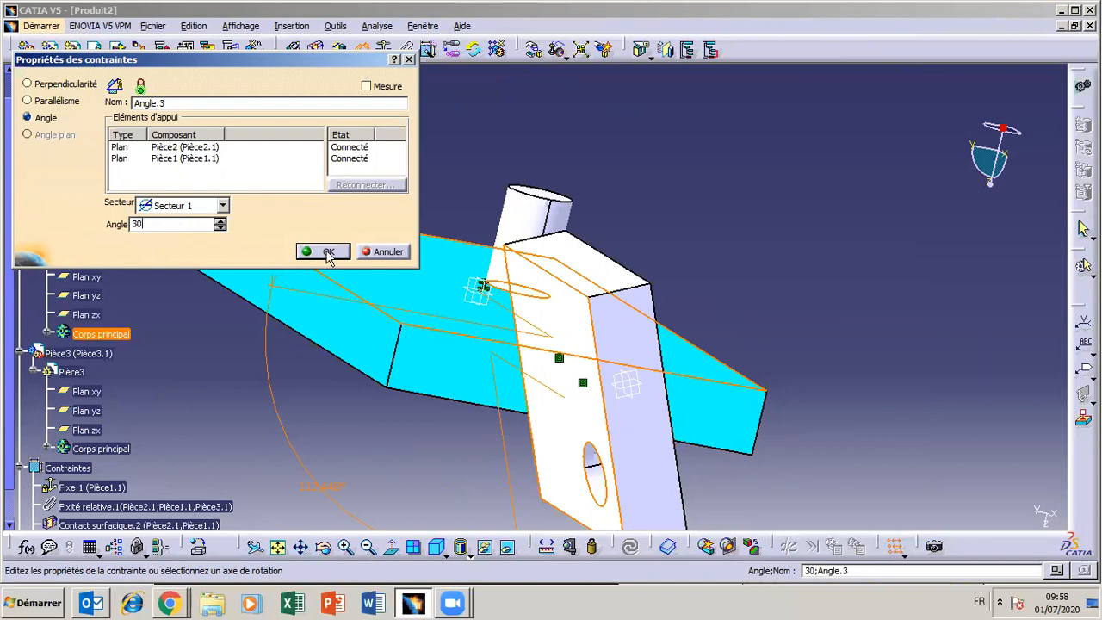
click(325, 252)
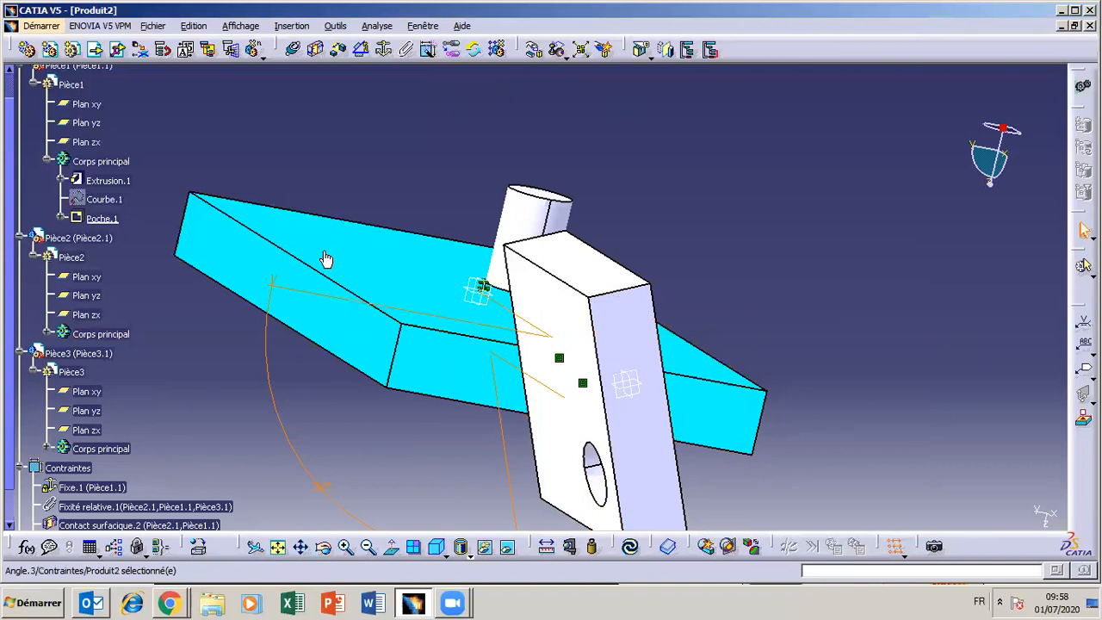
click(630, 545)
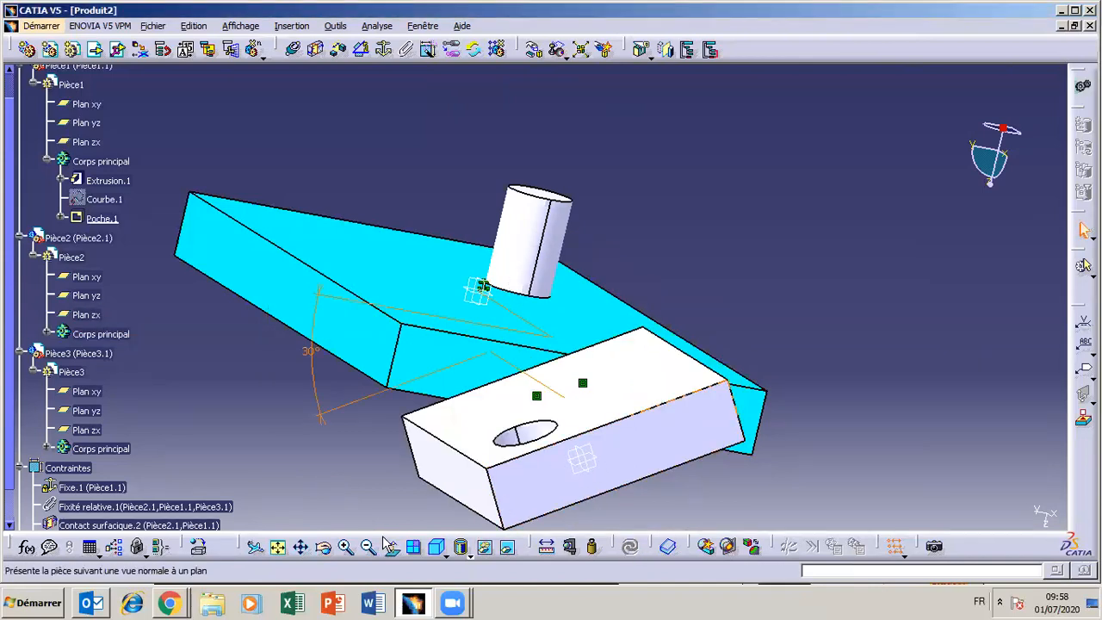
- Set the angle constraint between Pièce2 and Pièce1 to 0° and update the assembly
click(323, 547)
drag(489, 494, 466, 473)
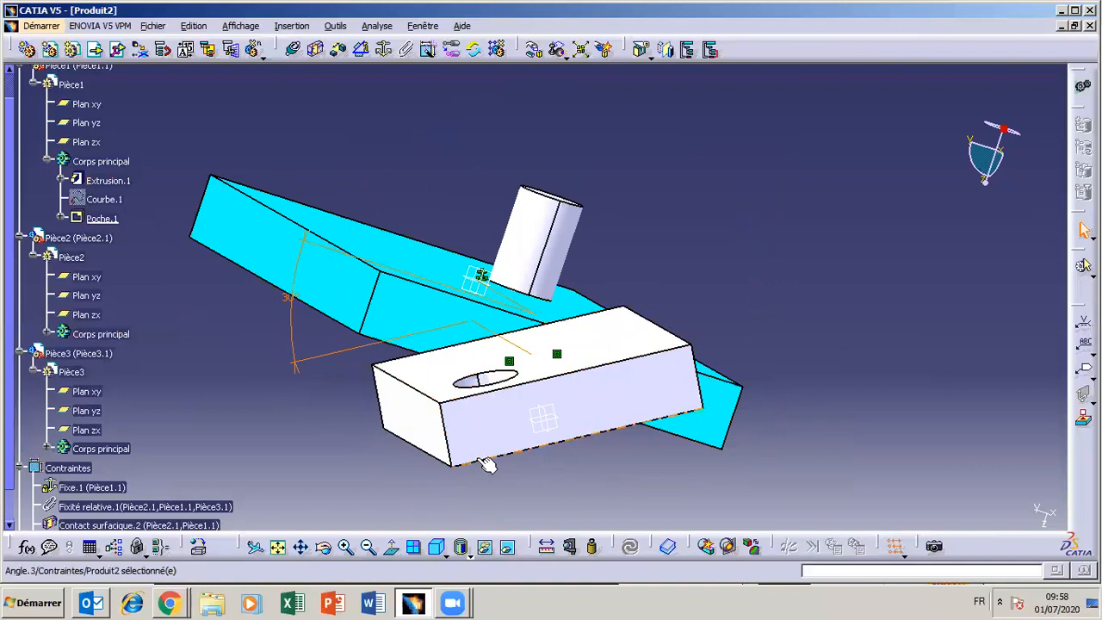
double_click(291, 303)
text(0)
click(673, 562)
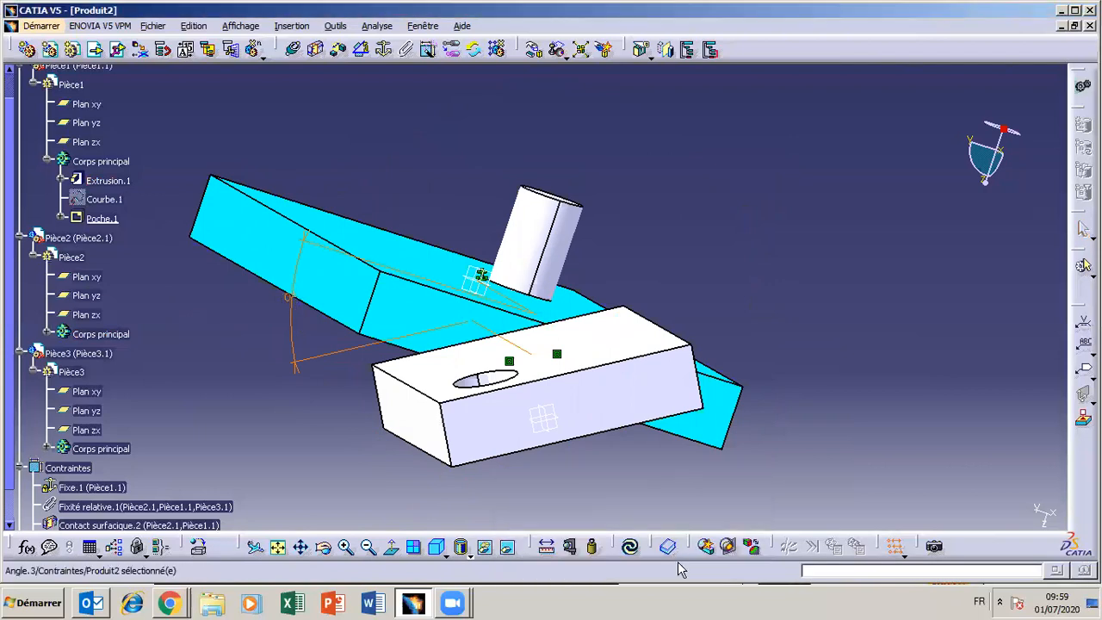
click(629, 546)
- Change the Angle.3 constraint between Pièce2 and Pièce1 to -90° and update the assembly
click(323, 546)
drag(581, 435, 591, 402)
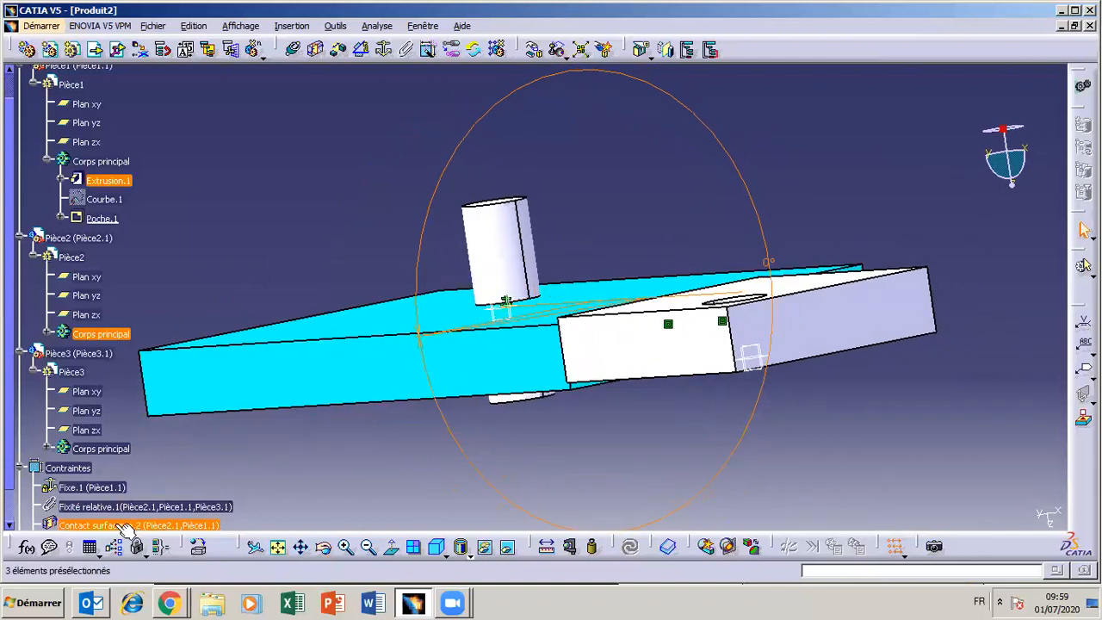
scroll(9, 470, down, 2)
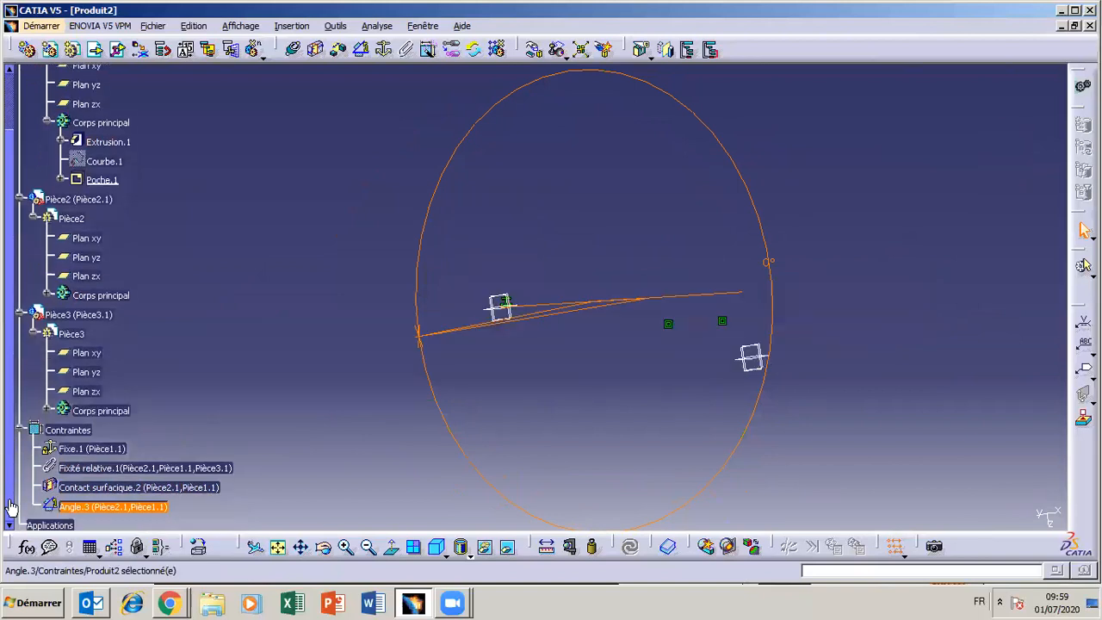
double_click(97, 508)
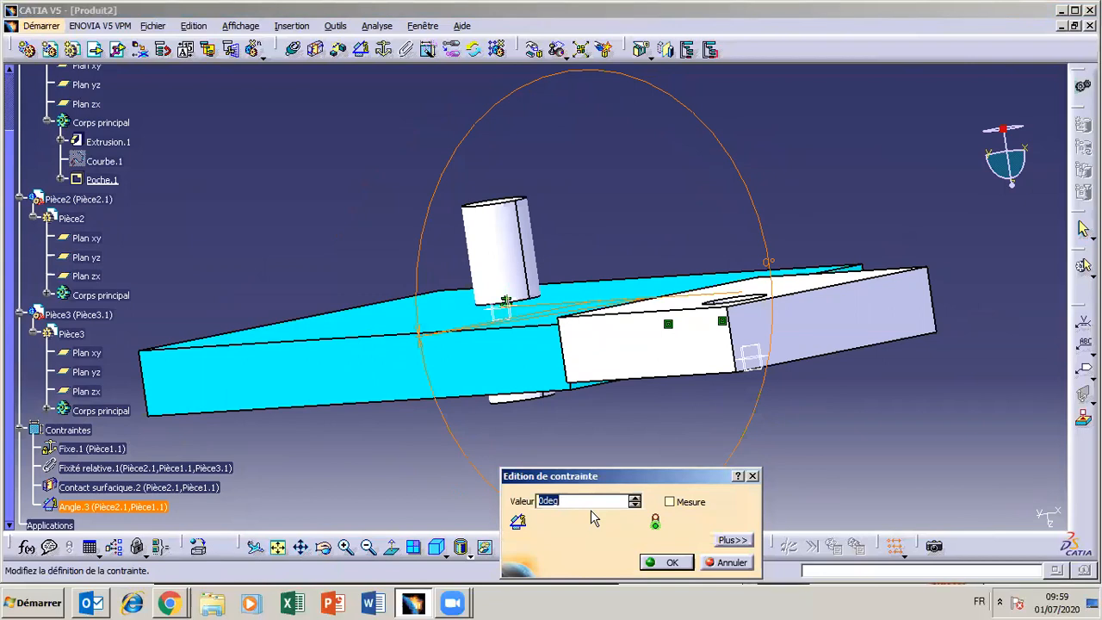
text(-90)
key(Return)
click(630, 546)
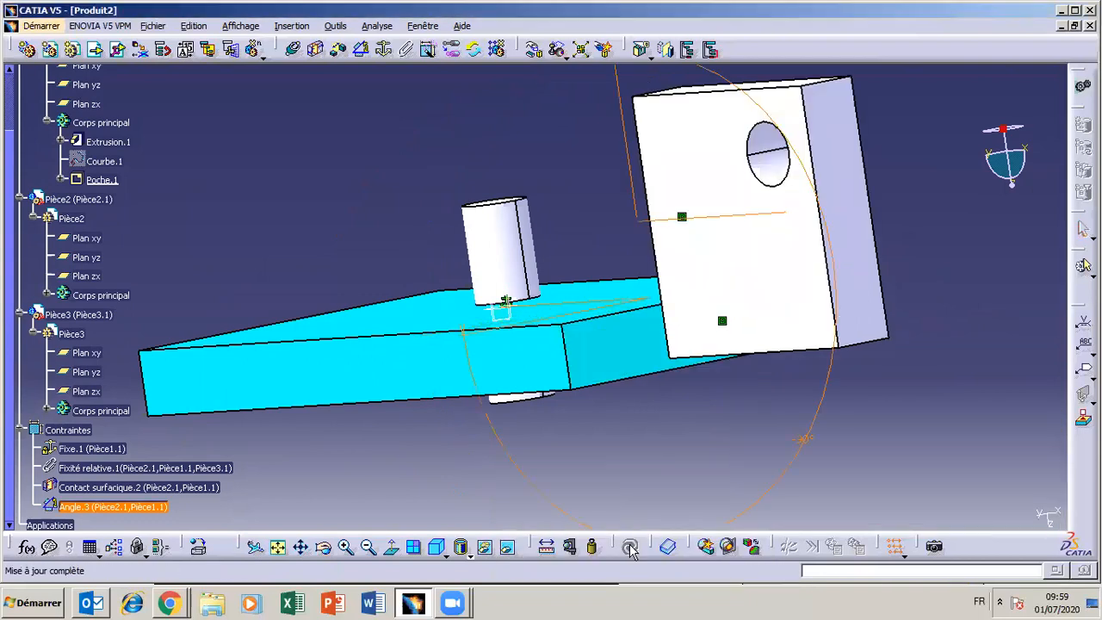
- Add a distance constraint of -30 mm between the end face of Pièce2 nearest its hole and the upper face of Pièce1, and update the assembly
click(322, 547)
middle_drag(535, 433, 413, 420)
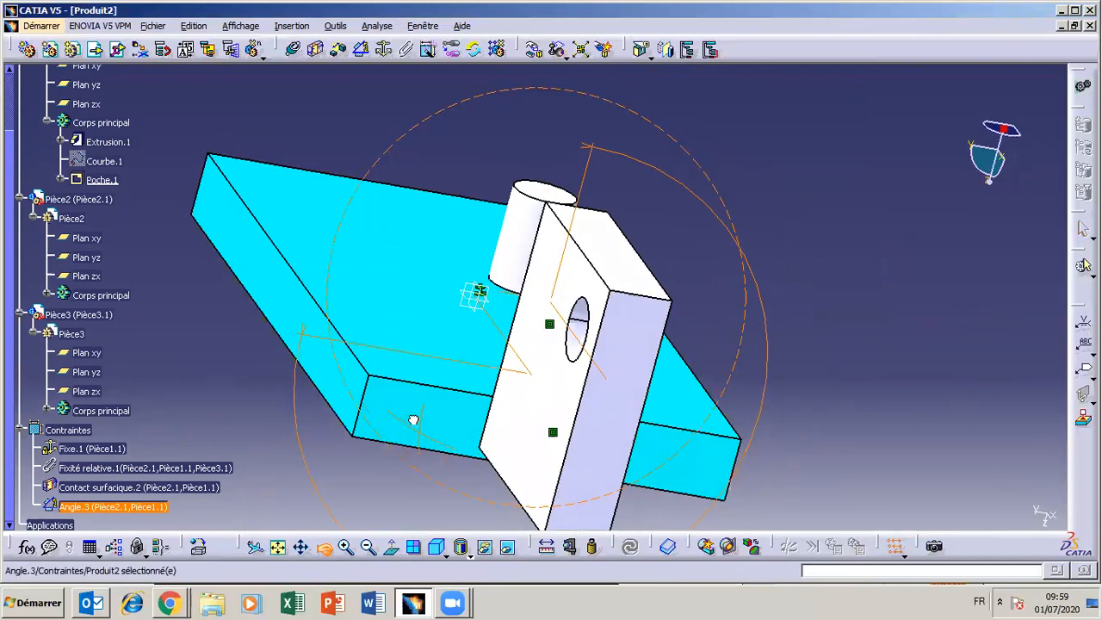
drag(413, 420, 409, 384)
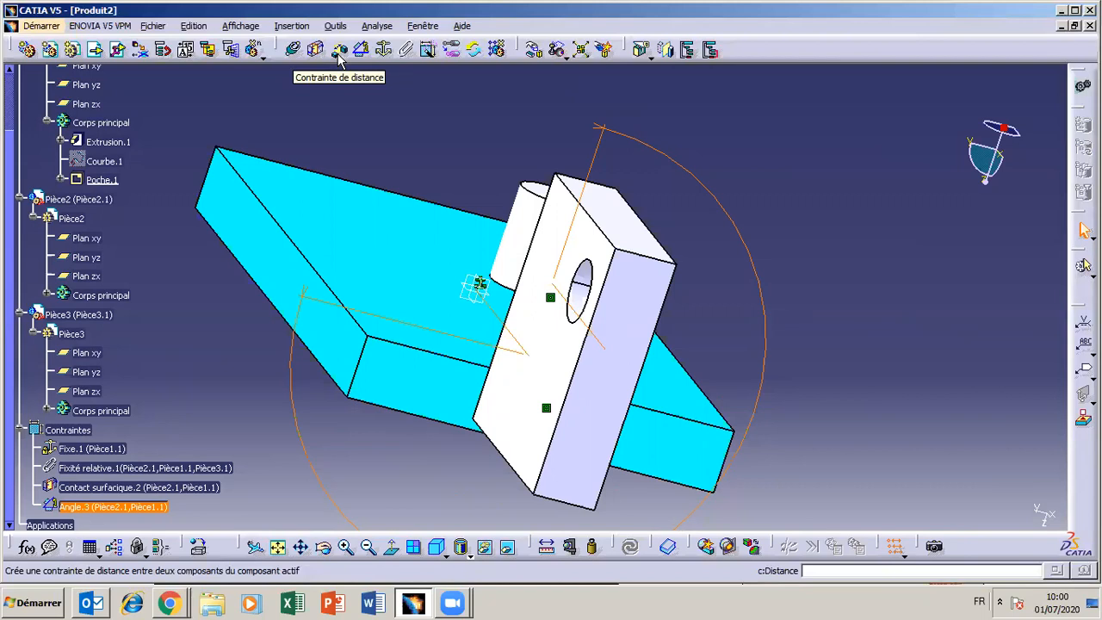
click(340, 52)
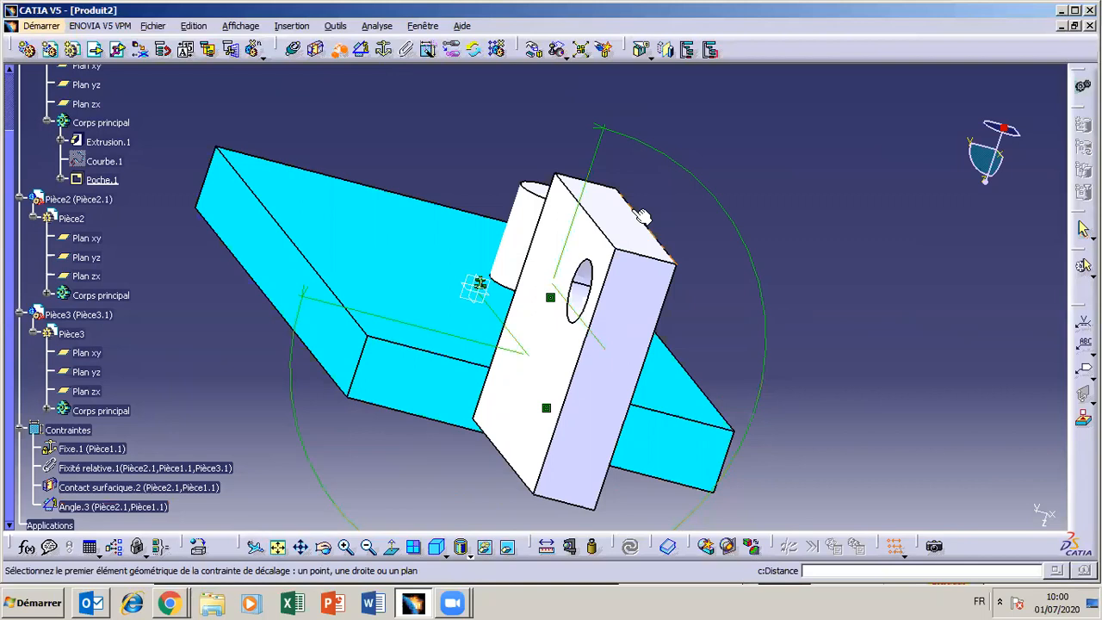
click(557, 237)
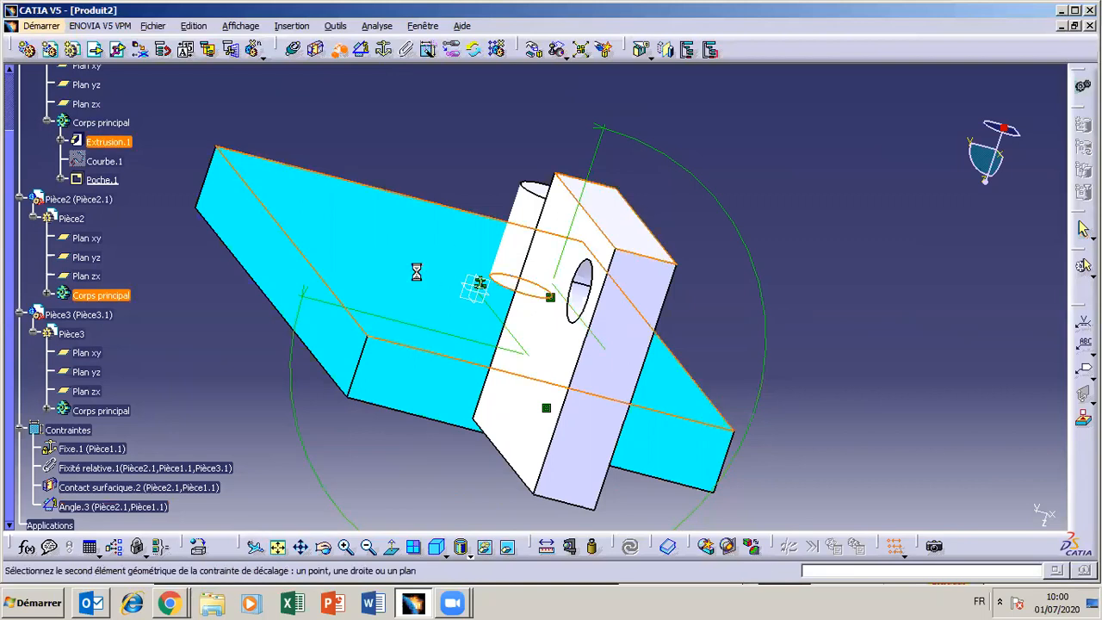
click(428, 280)
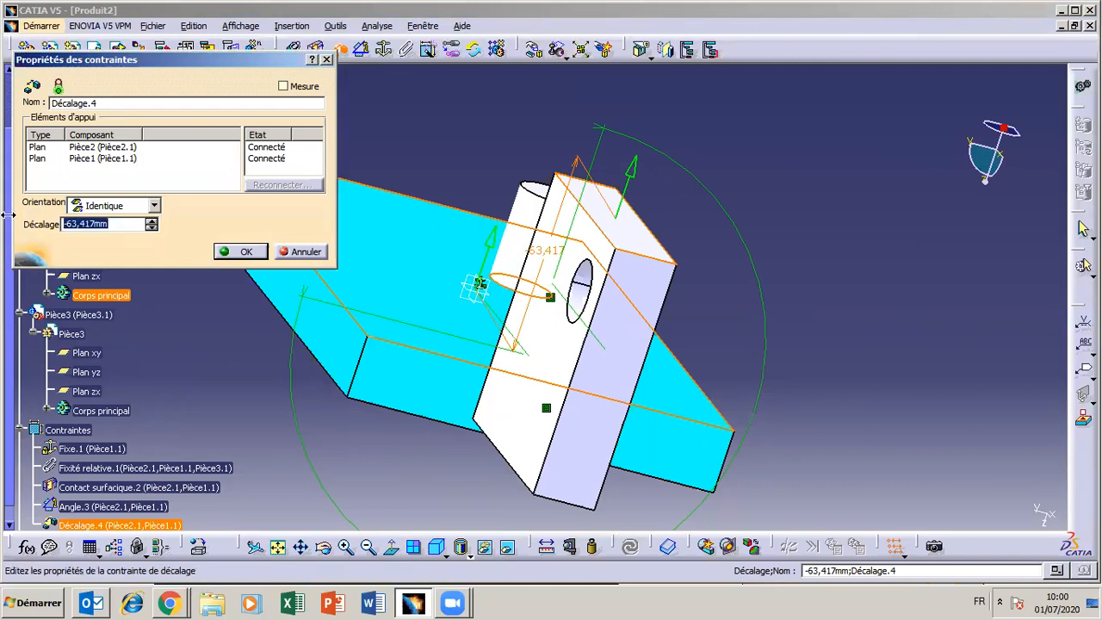
text(-)
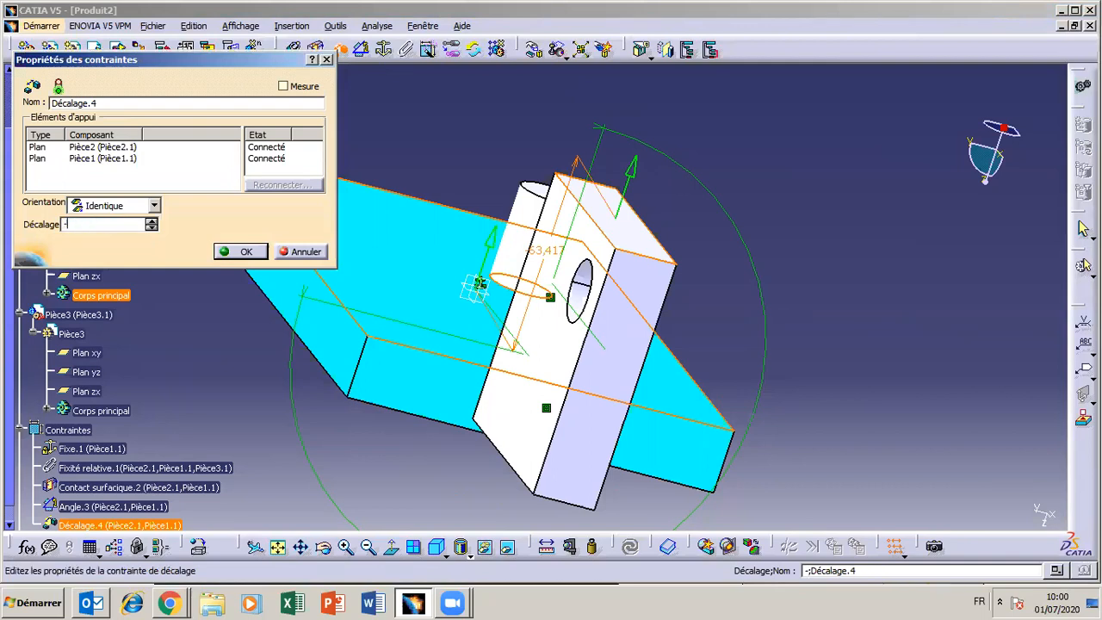
text(30)
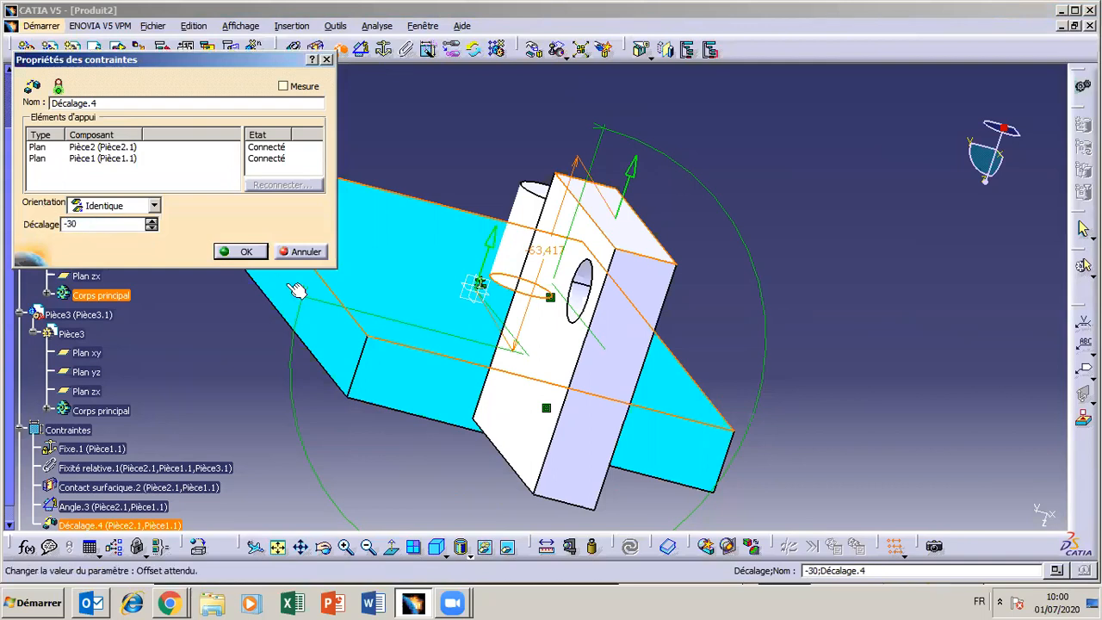
click(229, 252)
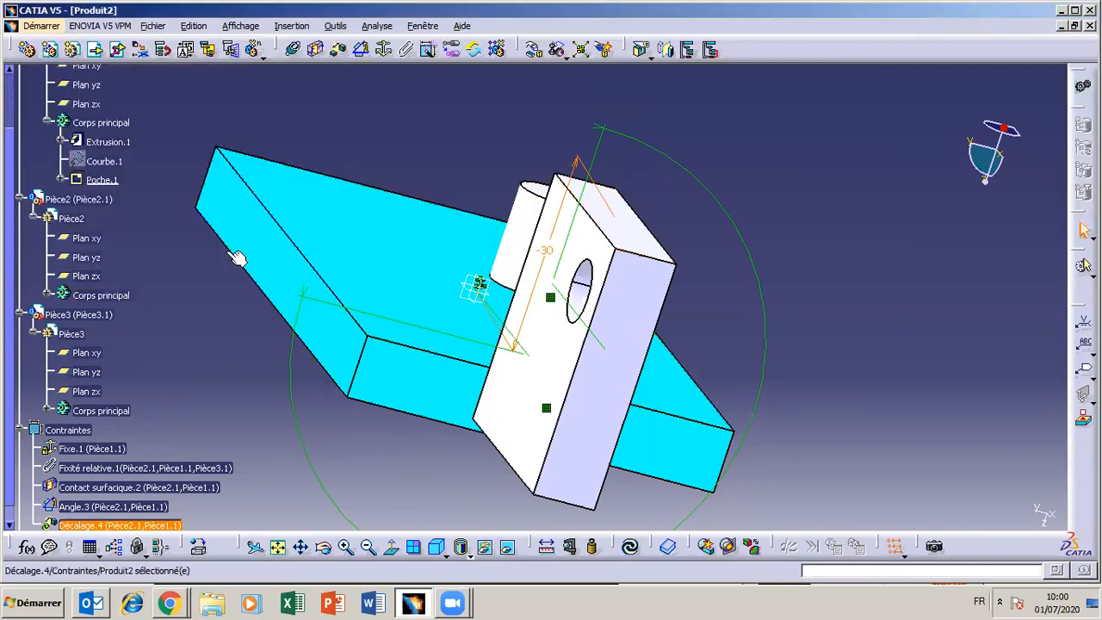
click(633, 548)
- Examine the position of the two plates and the pin from several angles and review the constraints listed in the tree
click(324, 547)
drag(486, 479, 437, 450)
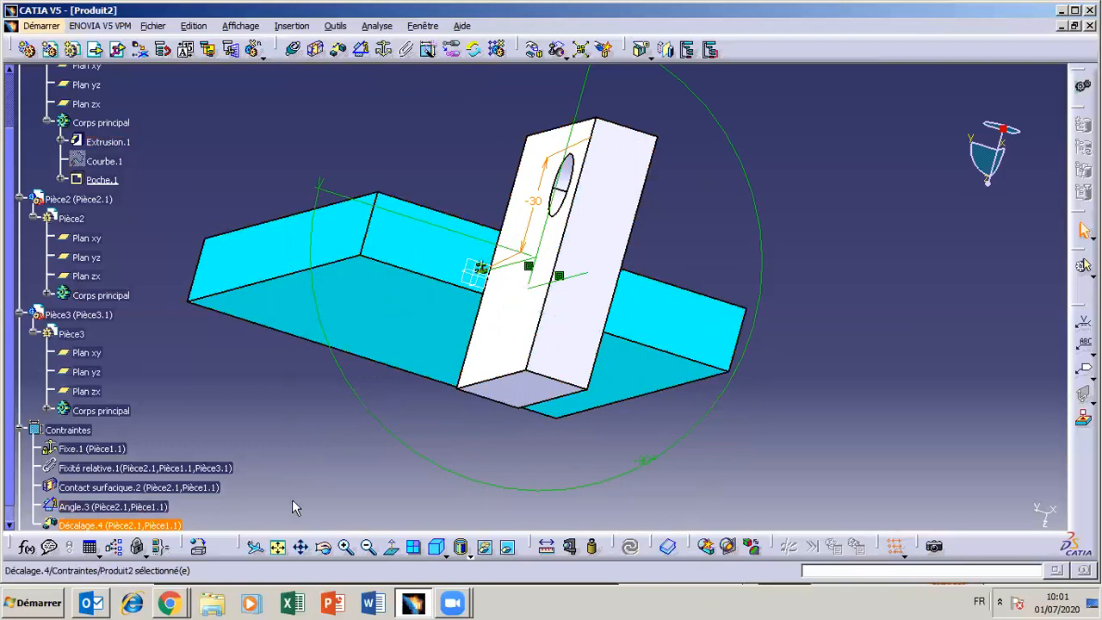
click(301, 546)
drag(482, 288, 504, 230)
click(326, 548)
mouse_move(526, 348)
mouse_down()
mouse_move(521, 372)
mouse_move(527, 350)
mouse_up()
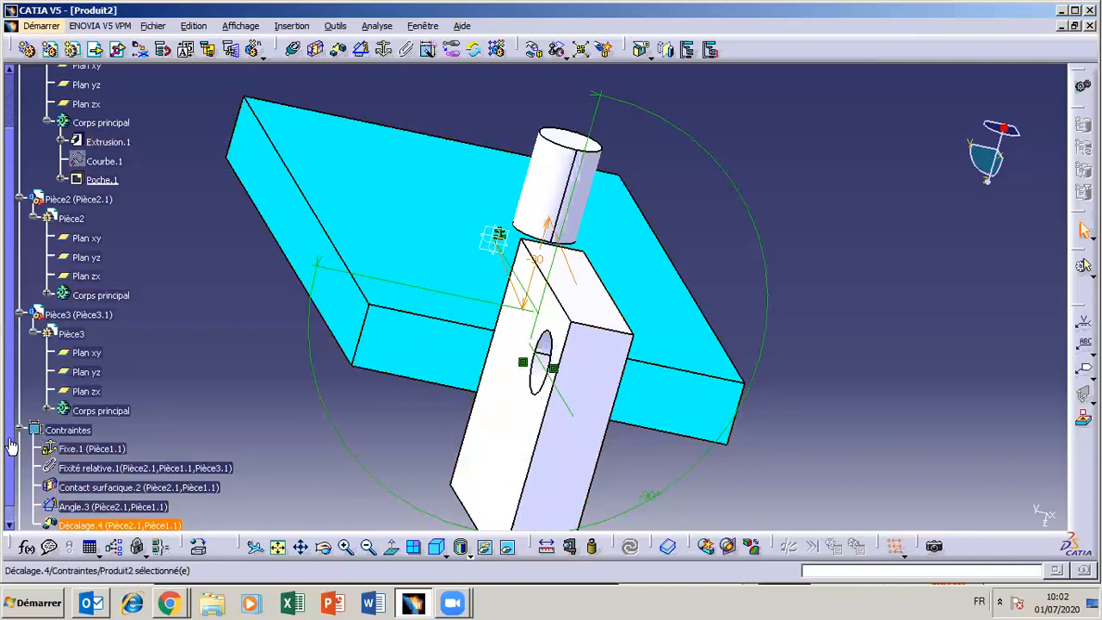
drag(12, 450, 11, 488)
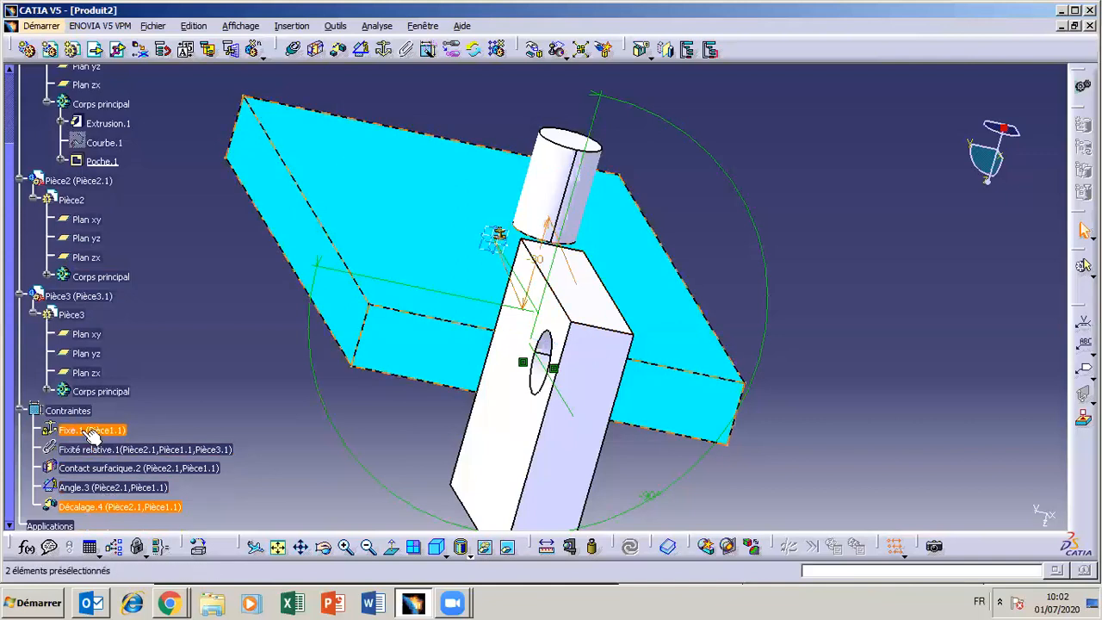
ctrl+click(120, 467)
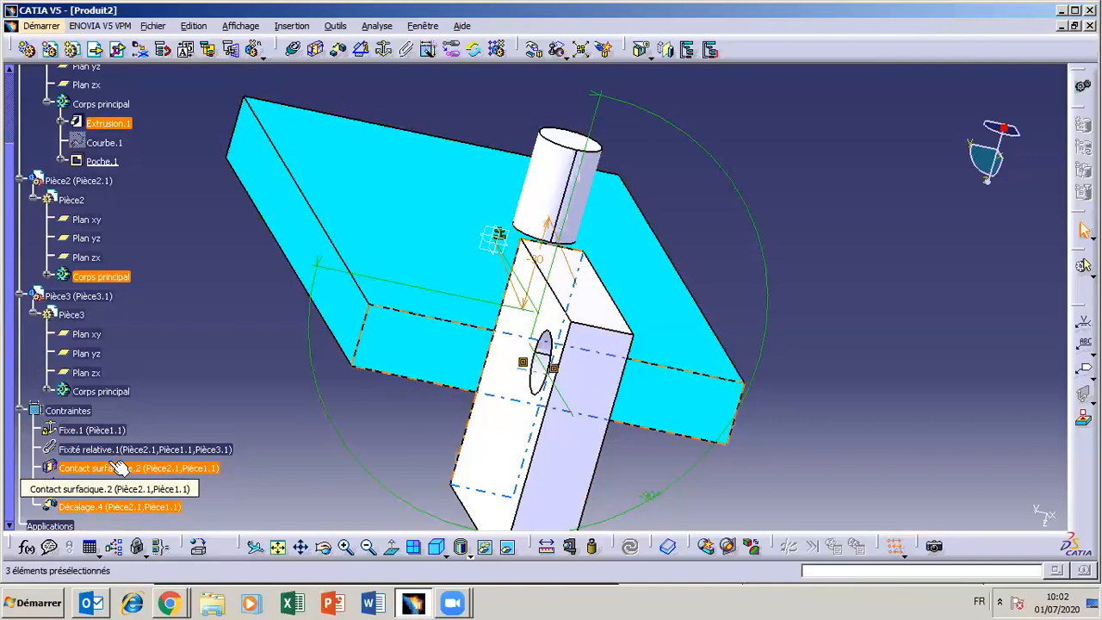